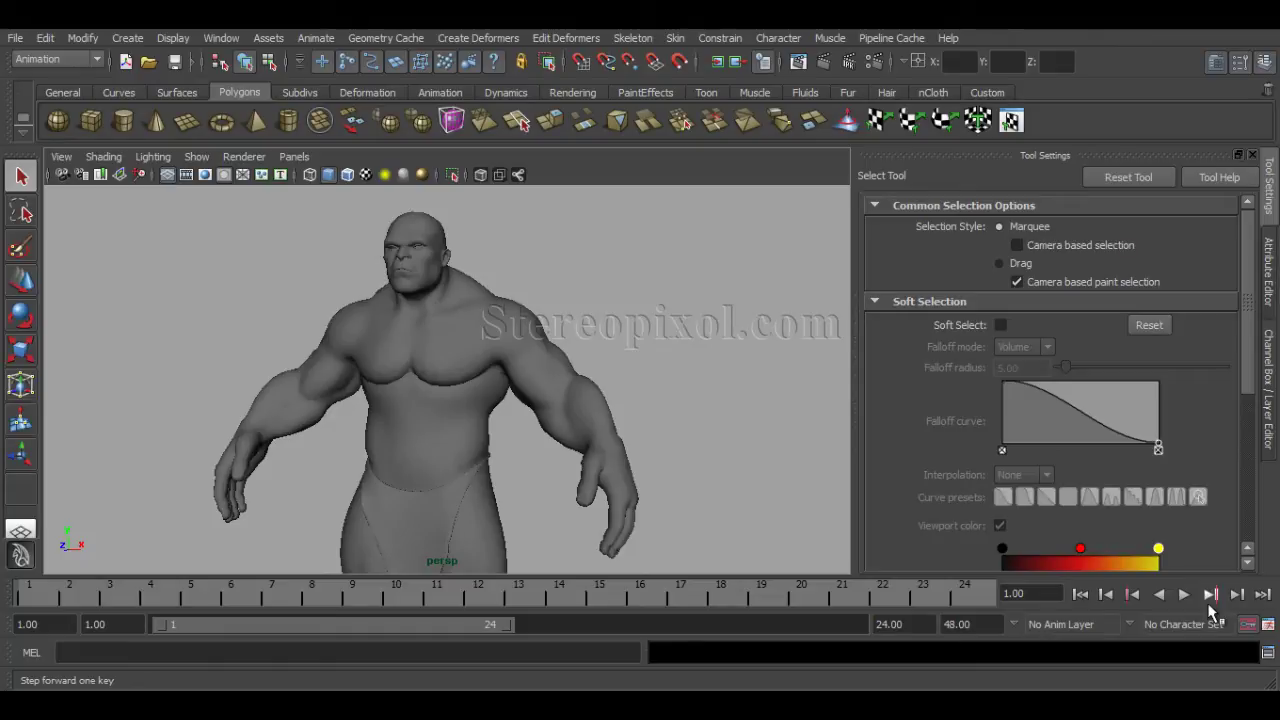
- Examine the muscular character's upper body from the front, back and sides in the perspective view
{"action": "left_click_drag", "start_coordinate": [646, 454], "coordinate": [314, 497], "text": "alt"}
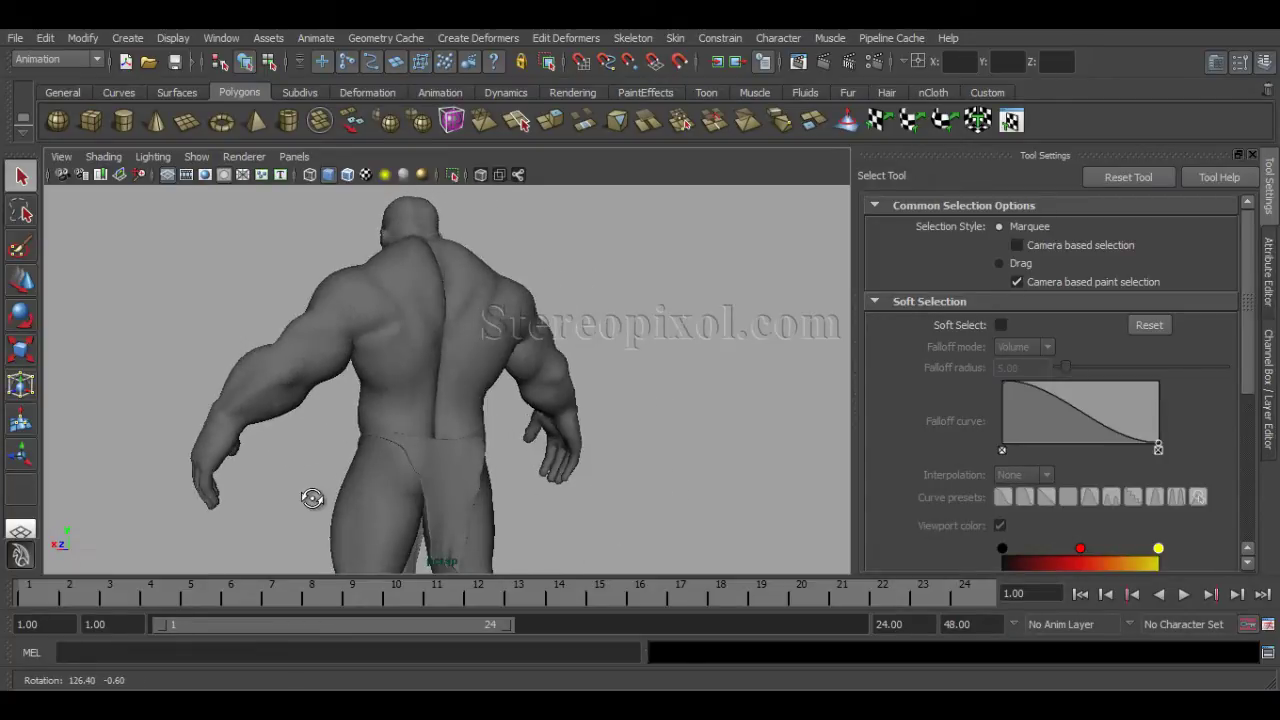
{"action": "left_click_drag", "start_coordinate": [450, 480], "coordinate": [565, 460], "text": "alt"}
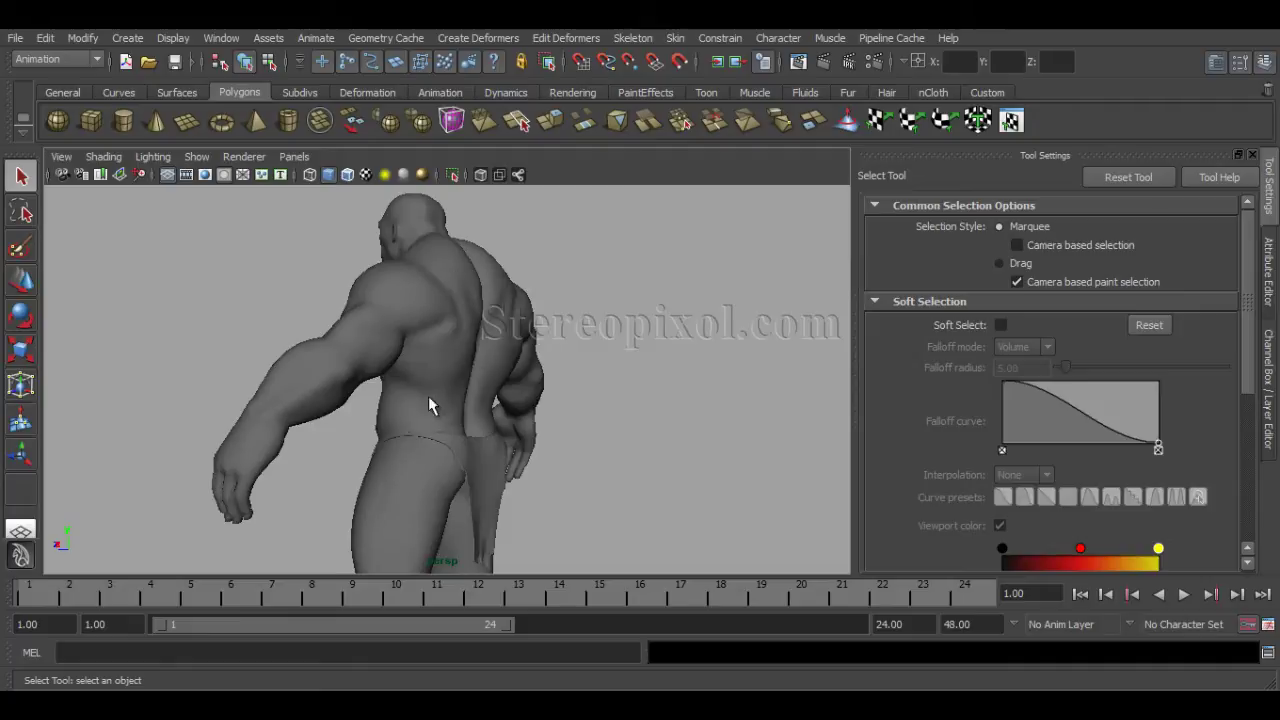
{"action": "left_click_drag", "start_coordinate": [434, 403], "coordinate": [588, 429], "text": "alt"}
{"action": "left_click_drag", "start_coordinate": [503, 434], "coordinate": [590, 411], "text": "alt"}
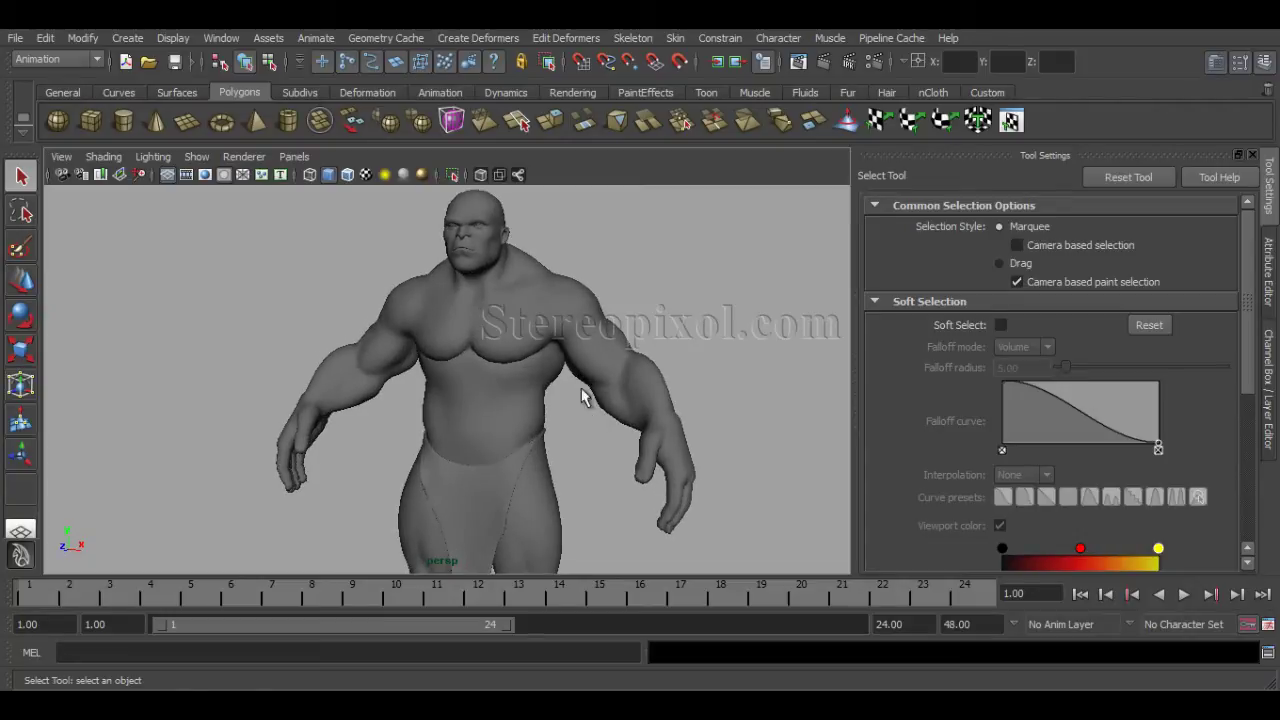
{"action": "middle_click_drag", "start_coordinate": [582, 372], "coordinate": [586, 400], "text": "alt"}
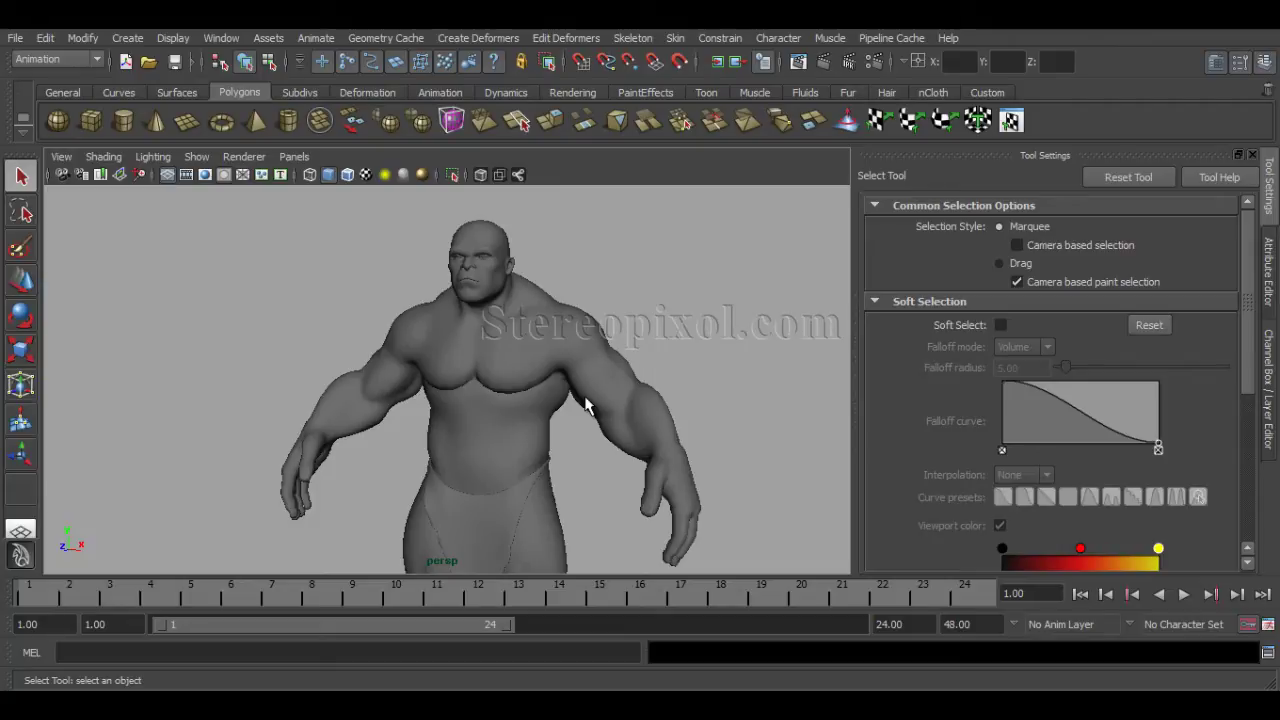
{"action": "left_click_drag", "start_coordinate": [563, 443], "coordinate": [517, 456], "text": "alt"}
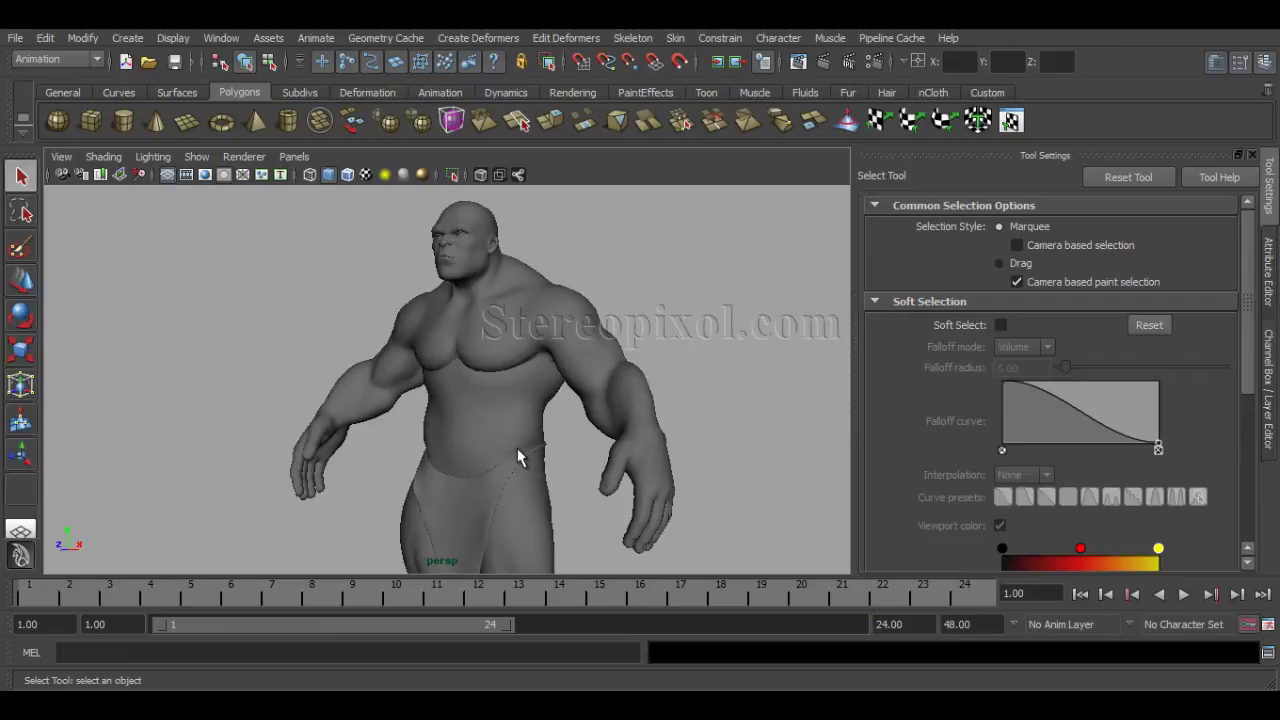
- Examine the character's torso in the side view wireframe and return to the perspective view
{"action": "key", "text": "space"}
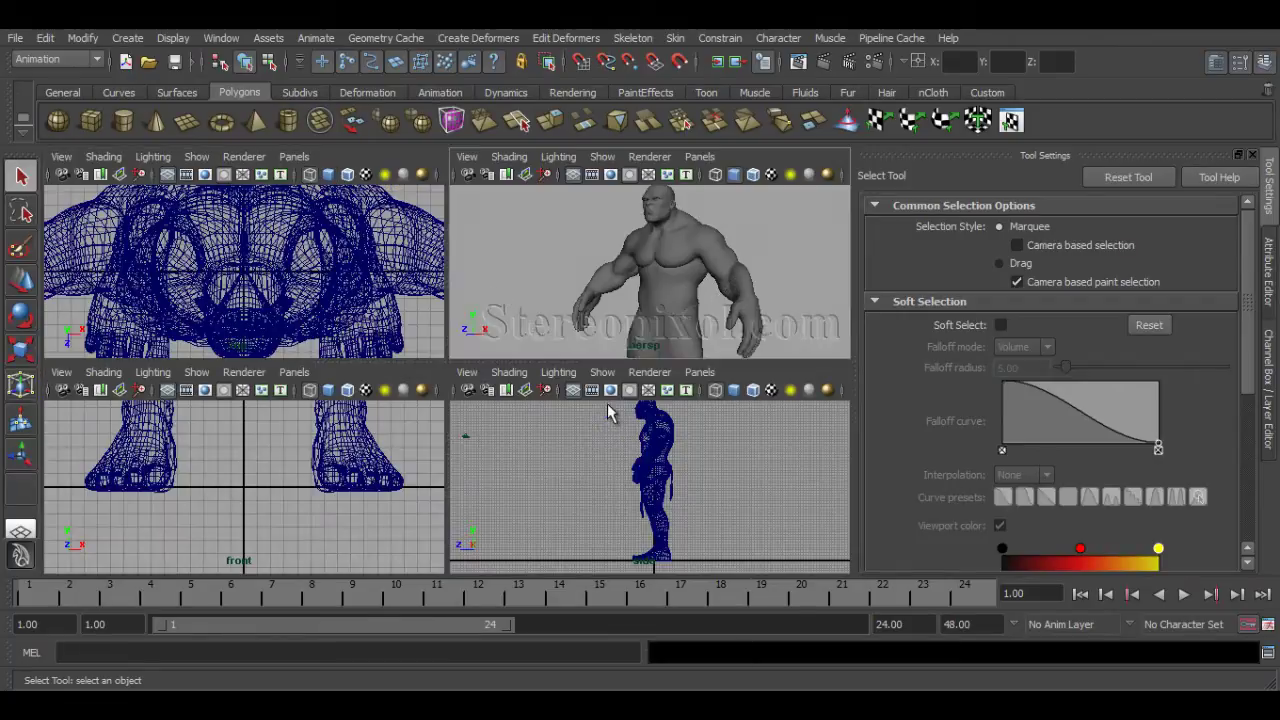
{"action": "key", "text": "space"}
{"action": "middle_click_drag", "start_coordinate": [557, 373], "coordinate": [593, 408], "text": "alt"}
{"action": "right_click_drag", "start_coordinate": [500, 443], "coordinate": [688, 434], "text": "alt"}
{"action": "right_click_drag", "start_coordinate": [645, 381], "coordinate": [644, 472], "text": "alt"}
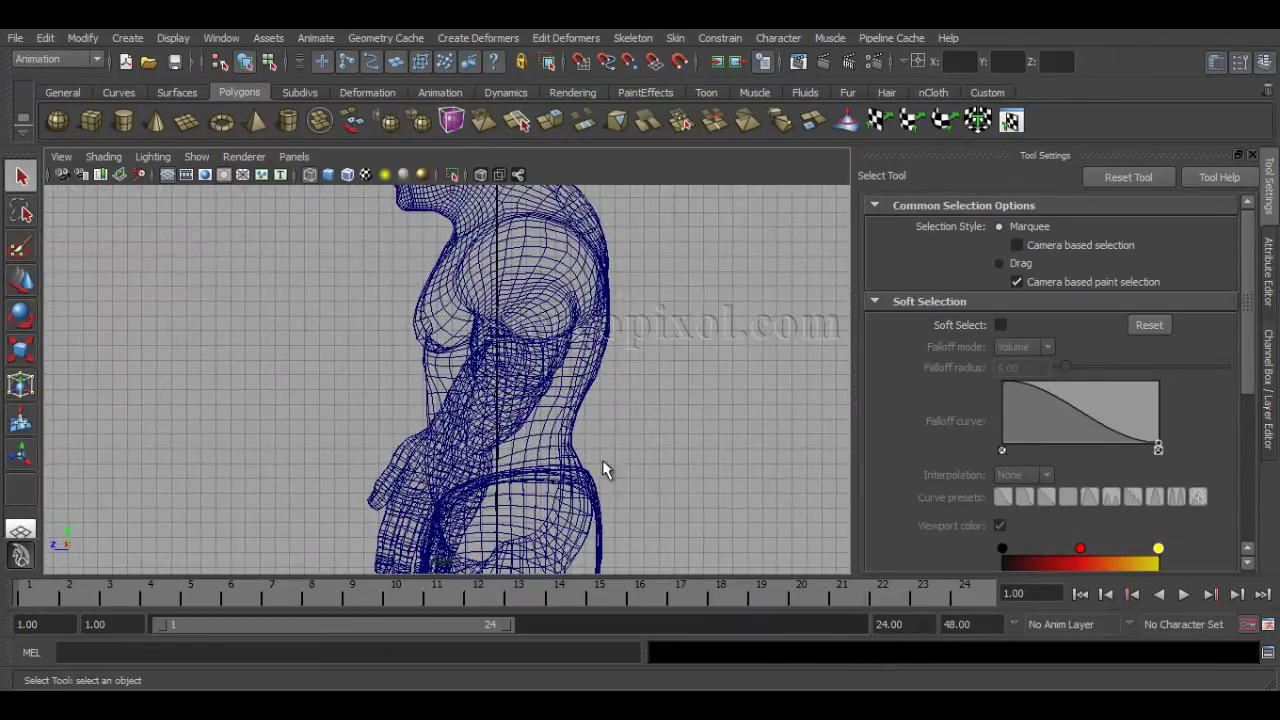
{"action": "key", "text": "space"}
{"action": "key", "text": "space"}
{"action": "key", "text": "space"}
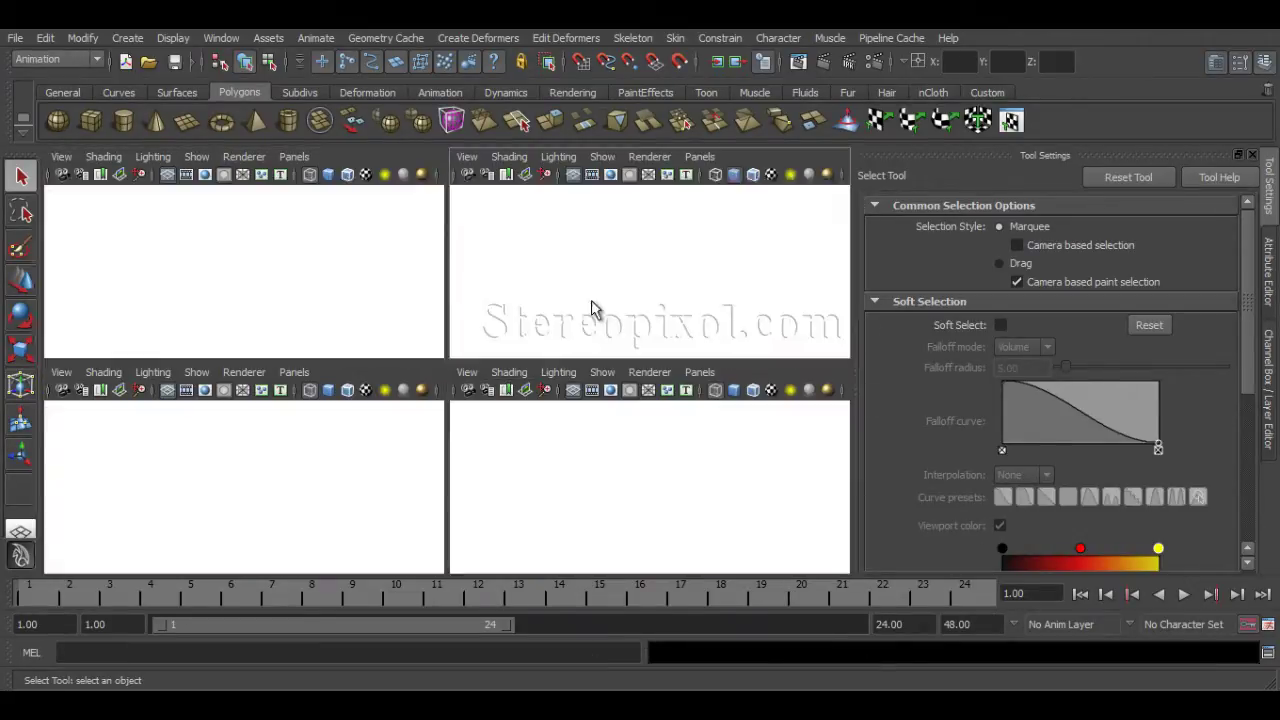
{"action": "key", "text": "space"}
- Examine the character's side profile, arms and waist area, and select the body mesh to check its topology
{"action": "left_click_drag", "start_coordinate": [574, 423], "coordinate": [563, 449], "text": "alt"}
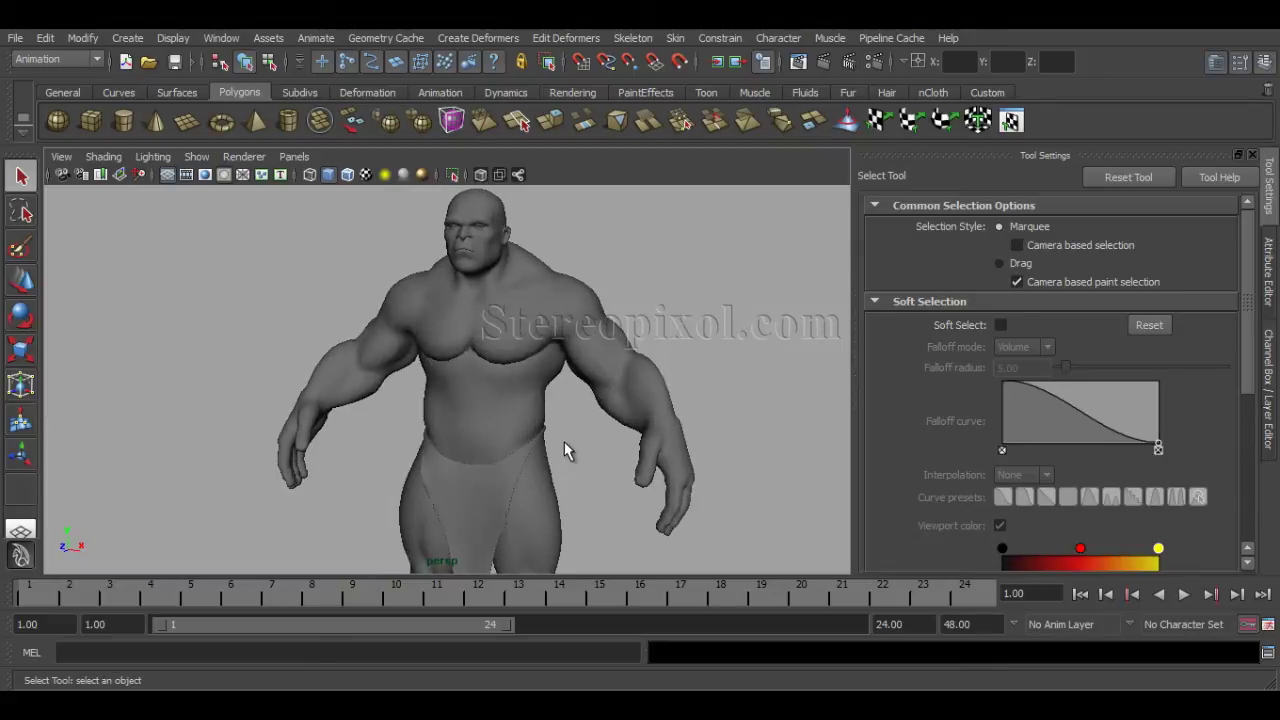
{"action": "middle_click_drag", "start_coordinate": [551, 509], "coordinate": [540, 450], "text": "alt"}
{"action": "left_click_drag", "start_coordinate": [677, 443], "coordinate": [514, 420], "text": "alt"}
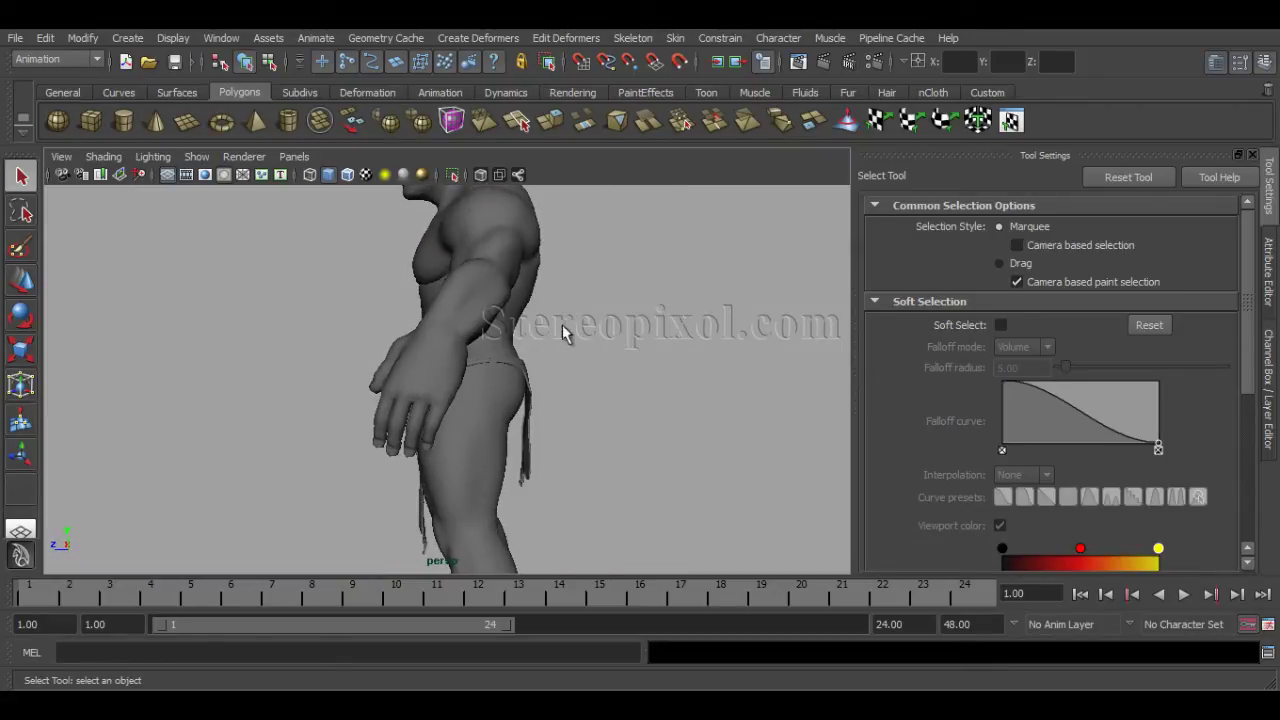
{"action": "middle_click_drag", "start_coordinate": [566, 334], "coordinate": [582, 381], "text": "alt"}
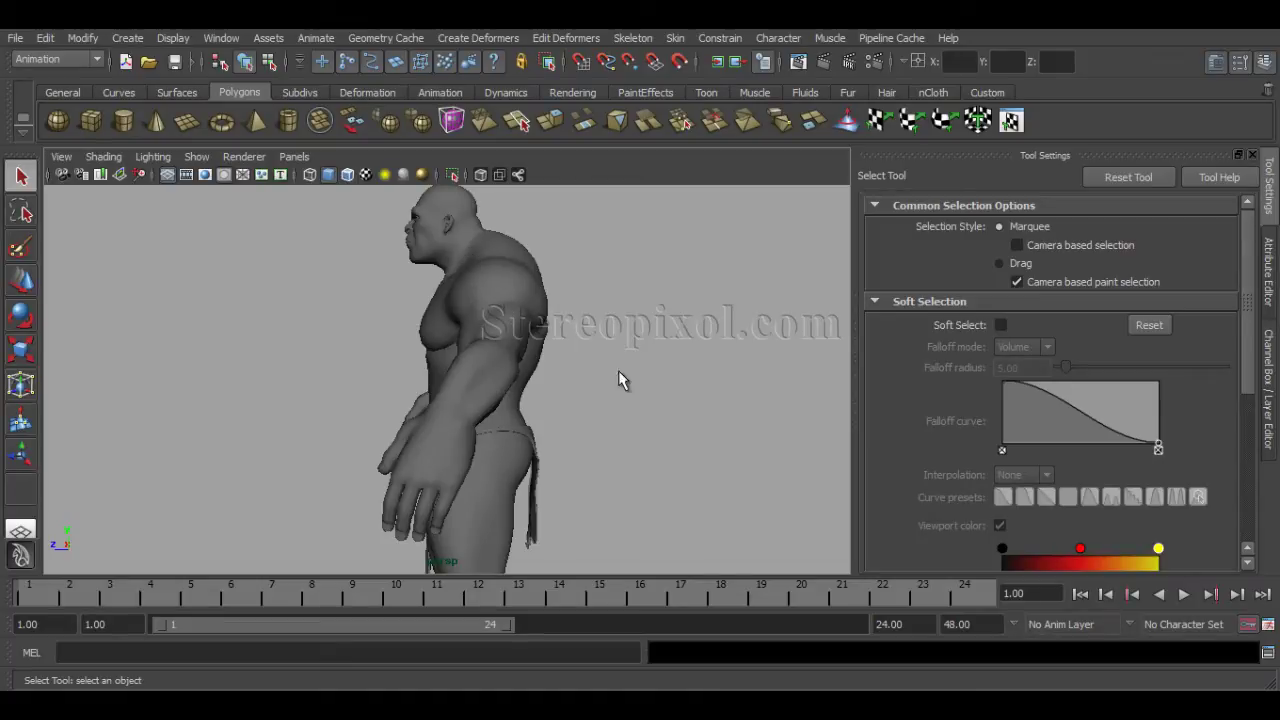
{"action": "left_click_drag", "start_coordinate": [622, 378], "coordinate": [594, 426], "text": "alt"}
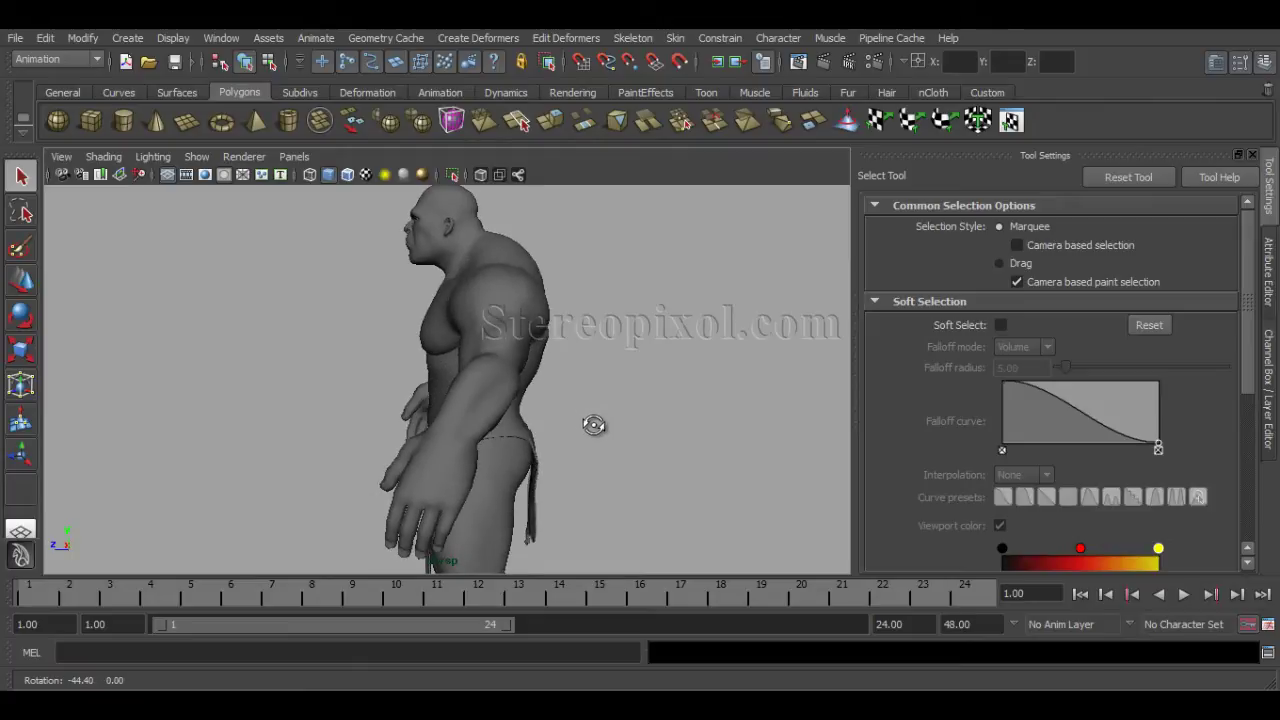
{"action": "mouse_move", "coordinate": [594, 426]}
{"action": "middle_mouse_down", "text": "alt"}
{"action": "mouse_move", "coordinate": [595, 387]}
{"action": "mouse_move", "coordinate": [596, 405]}
{"action": "middle_mouse_up", "text": "alt"}
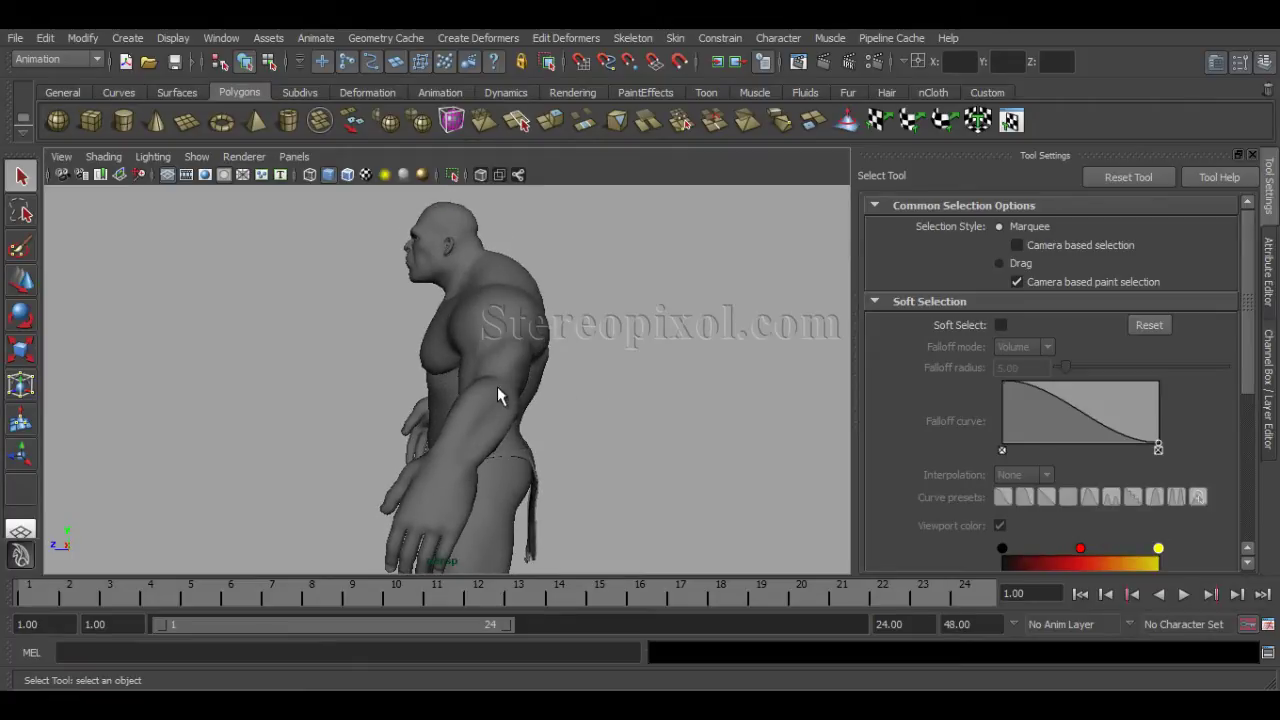
{"action": "mouse_move", "coordinate": [651, 349]}
{"action": "left_mouse_down", "text": "alt"}
{"action": "mouse_move", "coordinate": [603, 331]}
{"action": "mouse_move", "coordinate": [640, 337]}
{"action": "left_mouse_up", "text": "alt"}
{"action": "left_click_drag", "start_coordinate": [331, 400], "coordinate": [551, 420], "text": "alt"}
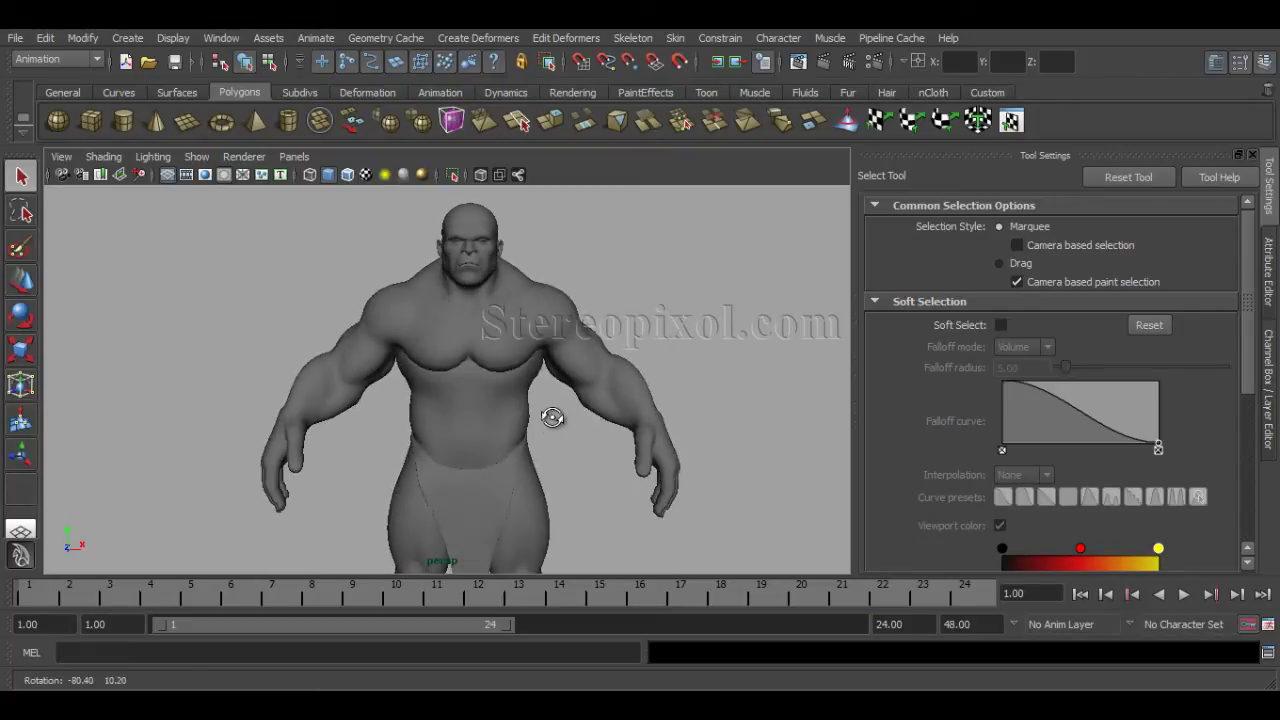
{"action": "right_click_drag", "start_coordinate": [551, 420], "coordinate": [466, 360], "text": "alt"}
{"action": "right_click_drag", "start_coordinate": [357, 417], "coordinate": [488, 422], "text": "alt"}
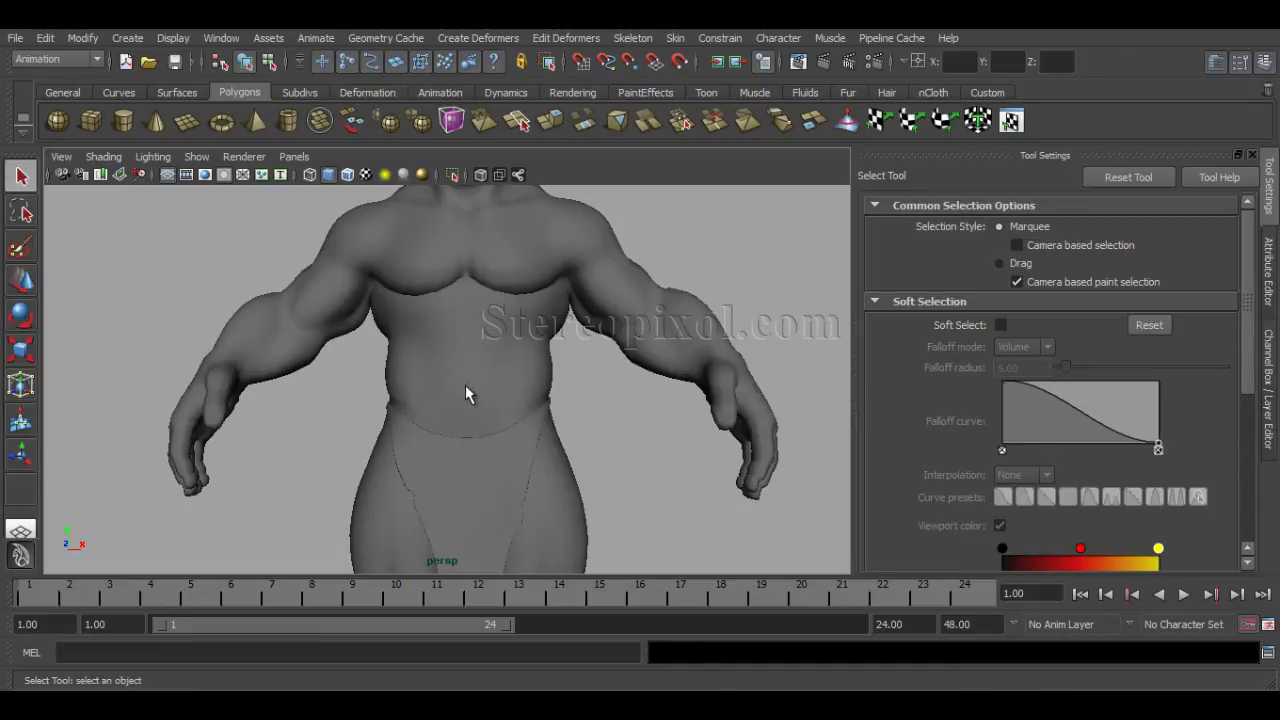
{"action": "left_click_drag", "start_coordinate": [524, 413], "coordinate": [454, 420], "text": "alt"}
{"action": "middle_click_drag", "start_coordinate": [454, 420], "coordinate": [494, 450], "text": "alt"}
{"action": "right_click_drag", "start_coordinate": [494, 450], "coordinate": [464, 416], "text": "alt"}
{"action": "left_click", "coordinate": [466, 404]}
{"action": "mouse_move", "coordinate": [468, 407]}
{"action": "left_mouse_down", "text": "alt"}
{"action": "mouse_move", "coordinate": [360, 423]}
{"action": "mouse_move", "coordinate": [483, 416]}
{"action": "mouse_move", "coordinate": [478, 407]}
{"action": "mouse_move", "coordinate": [490, 418]}
{"action": "left_mouse_up", "text": "alt"}
{"action": "left_click_drag", "start_coordinate": [800, 418], "coordinate": [709, 411], "text": "alt"}
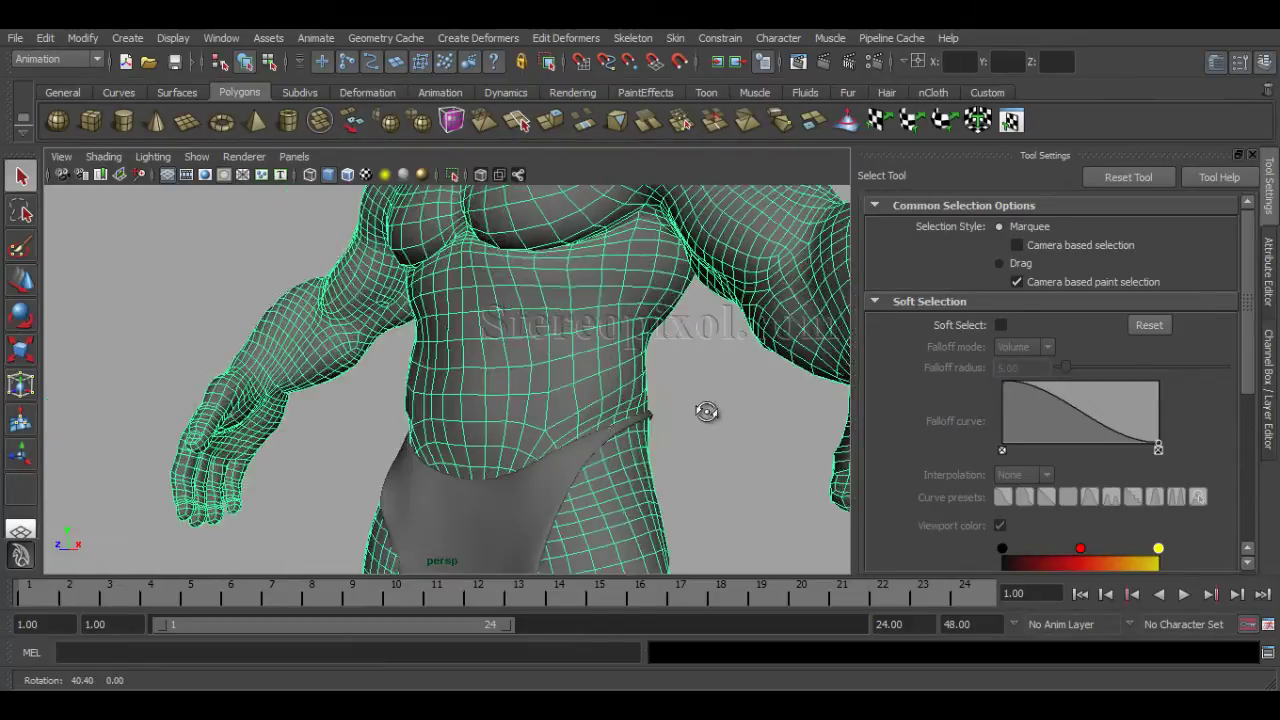
- Activate the Joint Tool in the side view with a long bone length of 1 and a long bone radius of 0.5
{"action": "key", "text": "space"}
{"action": "key", "text": "space"}
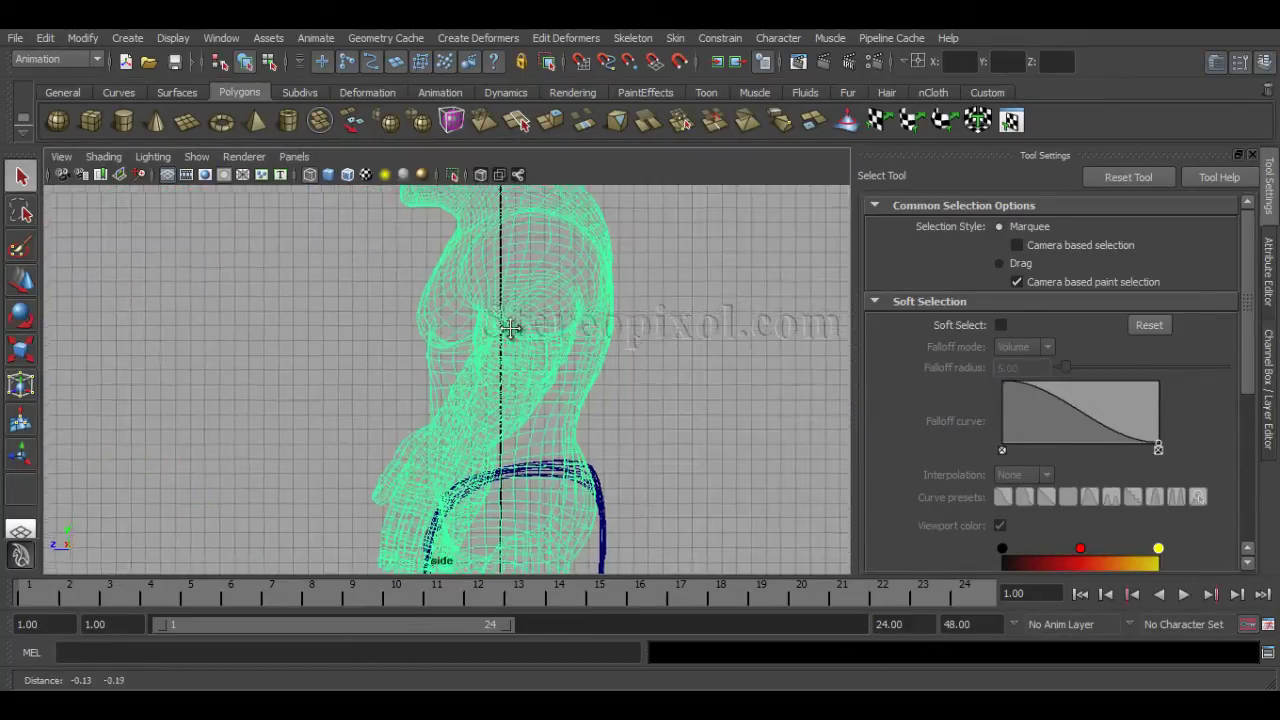
{"action": "right_click_drag", "start_coordinate": [406, 324], "coordinate": [520, 326], "text": "alt"}
{"action": "middle_click_drag", "start_coordinate": [606, 326], "coordinate": [550, 370], "text": "alt"}
{"action": "left_click", "coordinate": [631, 40]}
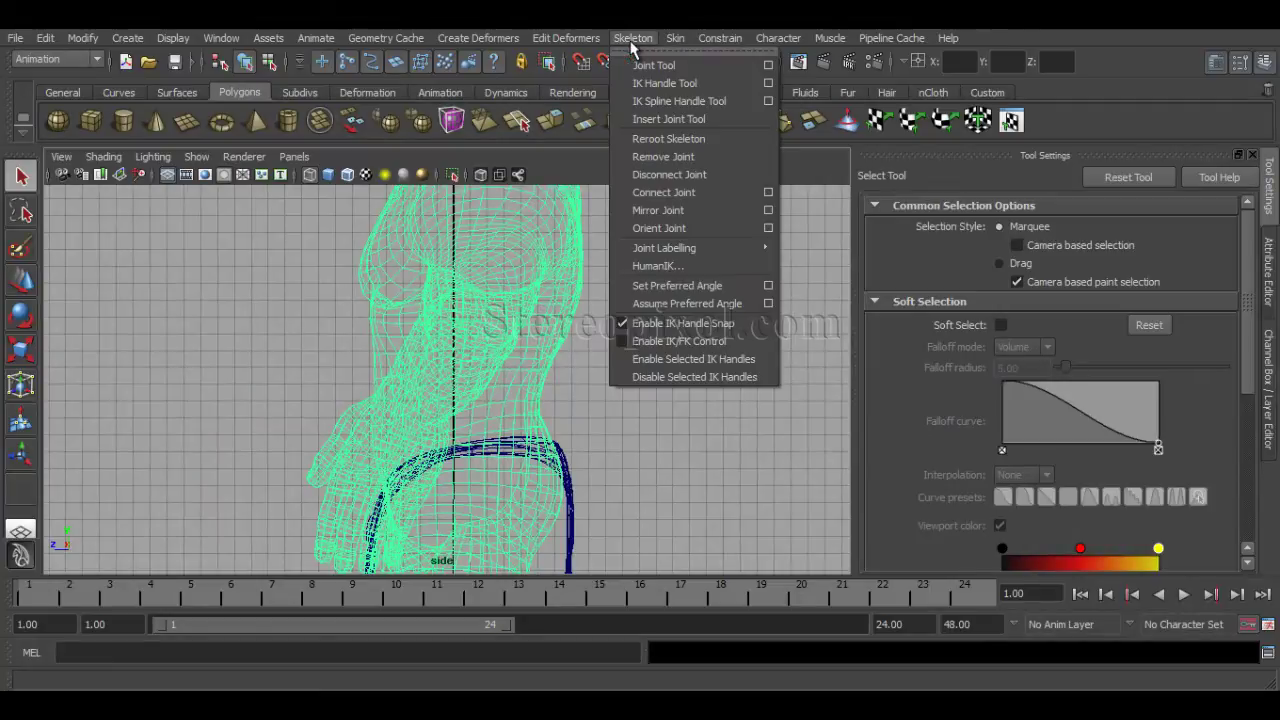
{"action": "left_click", "coordinate": [653, 66]}
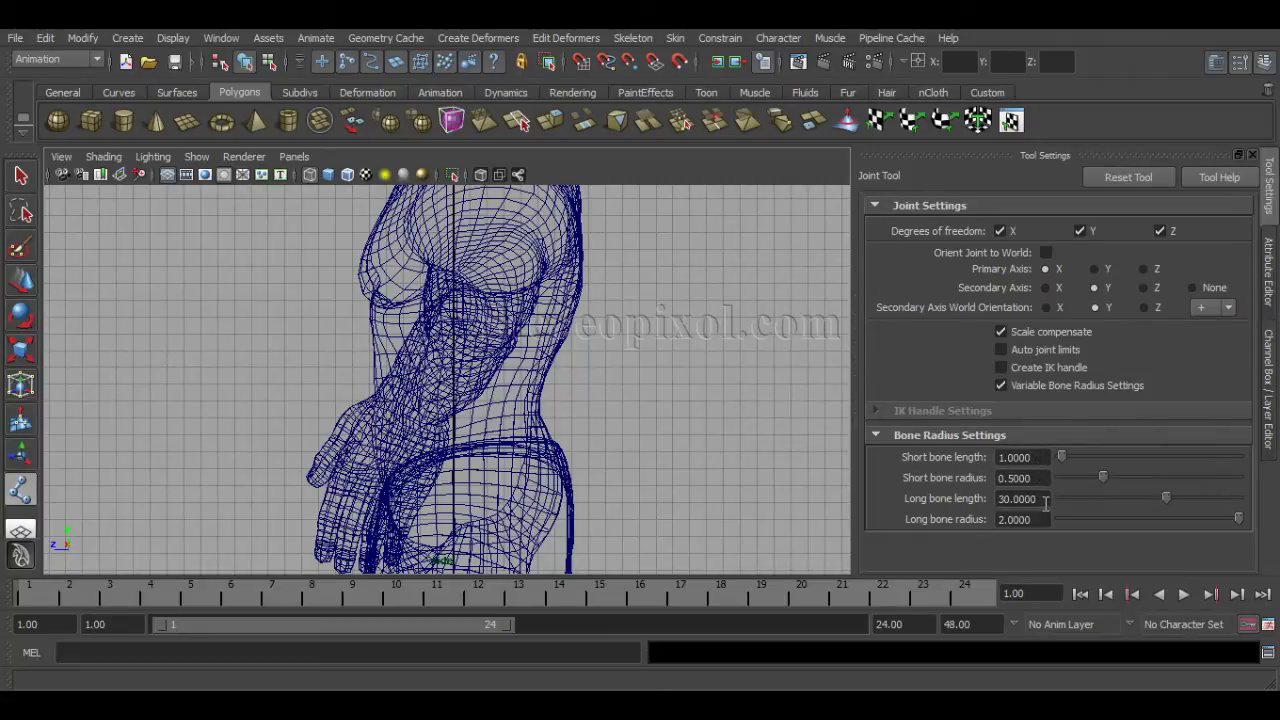
{"action": "left_click_drag", "start_coordinate": [1046, 499], "coordinate": [891, 497]}
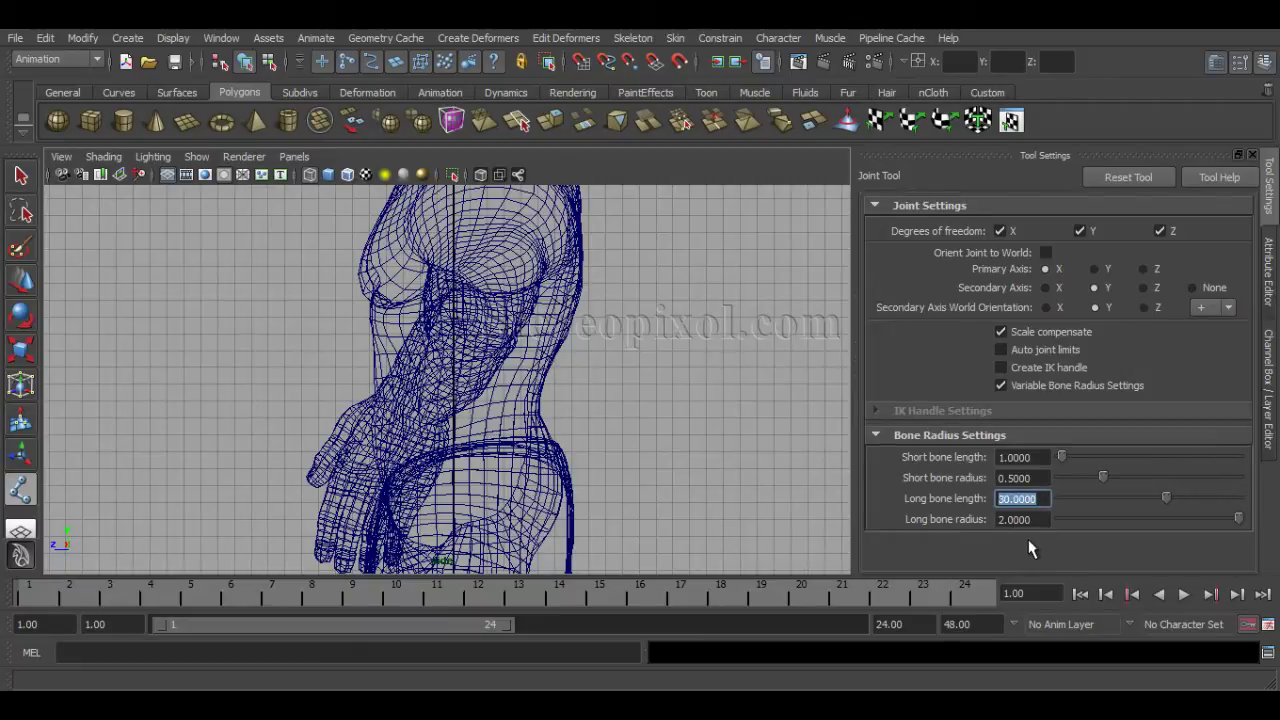
{"action": "type", "text": "1"}
{"action": "key", "text": "Return"}
{"action": "key", "text": "Tab"}
{"action": "type", "text": "0.5"}
{"action": "key", "text": "Return"}
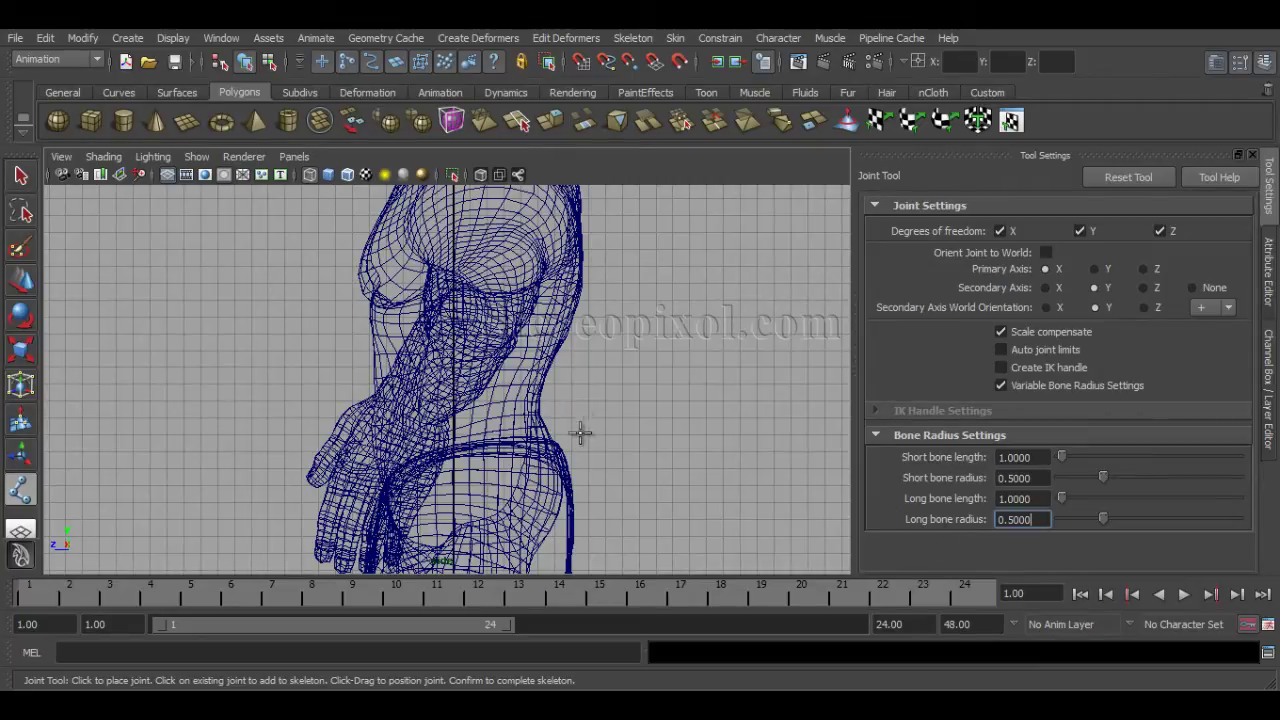
- Place the root joint inside the lower torso, just above the waist, in the side view
{"action": "middle_click_drag", "start_coordinate": [618, 402], "coordinate": [654, 420], "text": "alt"}
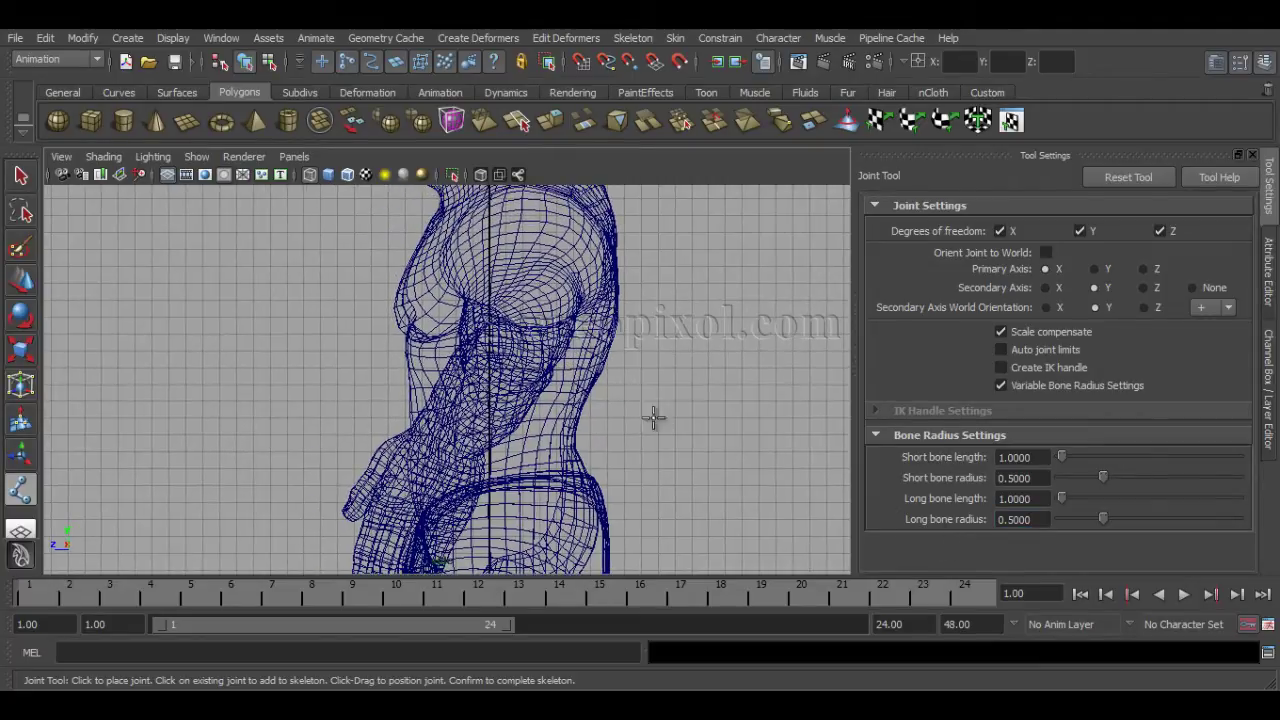
{"action": "left_click", "coordinate": [518, 442]}
{"action": "left_click_drag", "start_coordinate": [519, 437], "coordinate": [497, 438]}
{"action": "middle_click_drag", "start_coordinate": [498, 440], "coordinate": [496, 437]}
- Frame the waist in the front view and display it shaded with X-ray joints enabled
{"action": "key", "text": "space"}
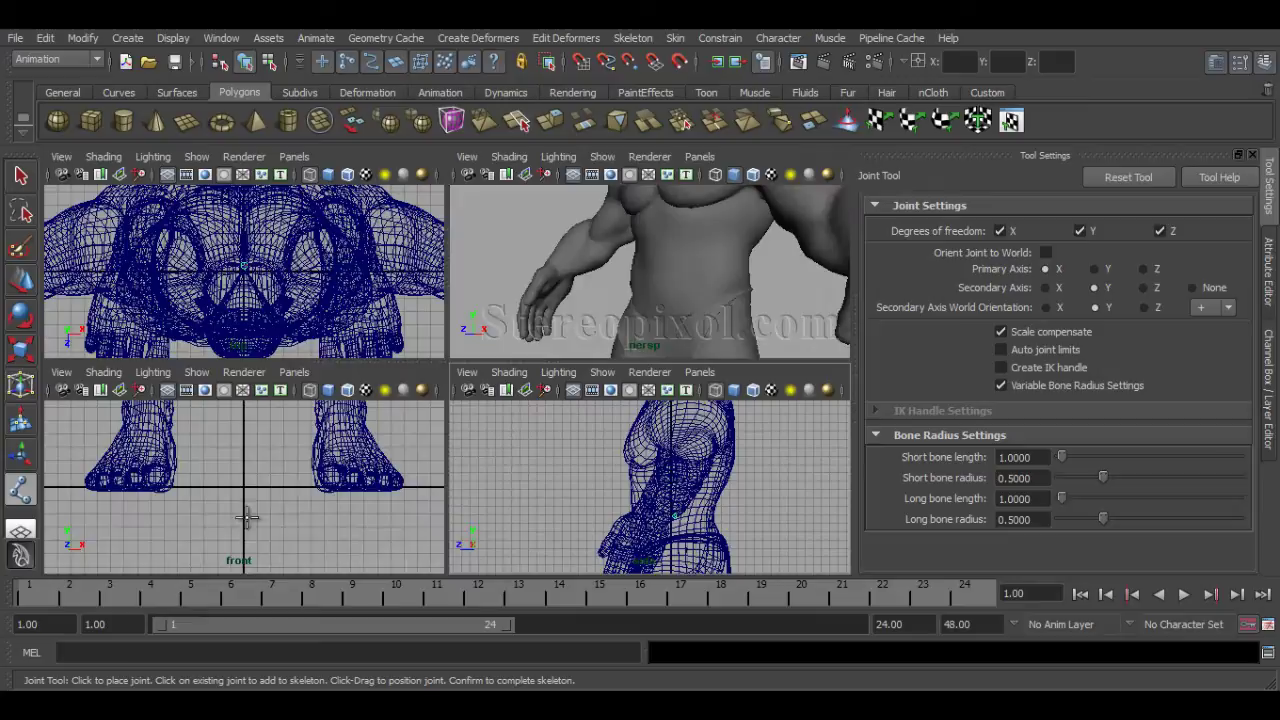
{"action": "key", "text": "space"}
{"action": "middle_click_drag", "start_coordinate": [557, 200], "coordinate": [480, 517], "text": "alt"}
{"action": "right_click_drag", "start_coordinate": [480, 517], "coordinate": [330, 370], "text": "alt"}
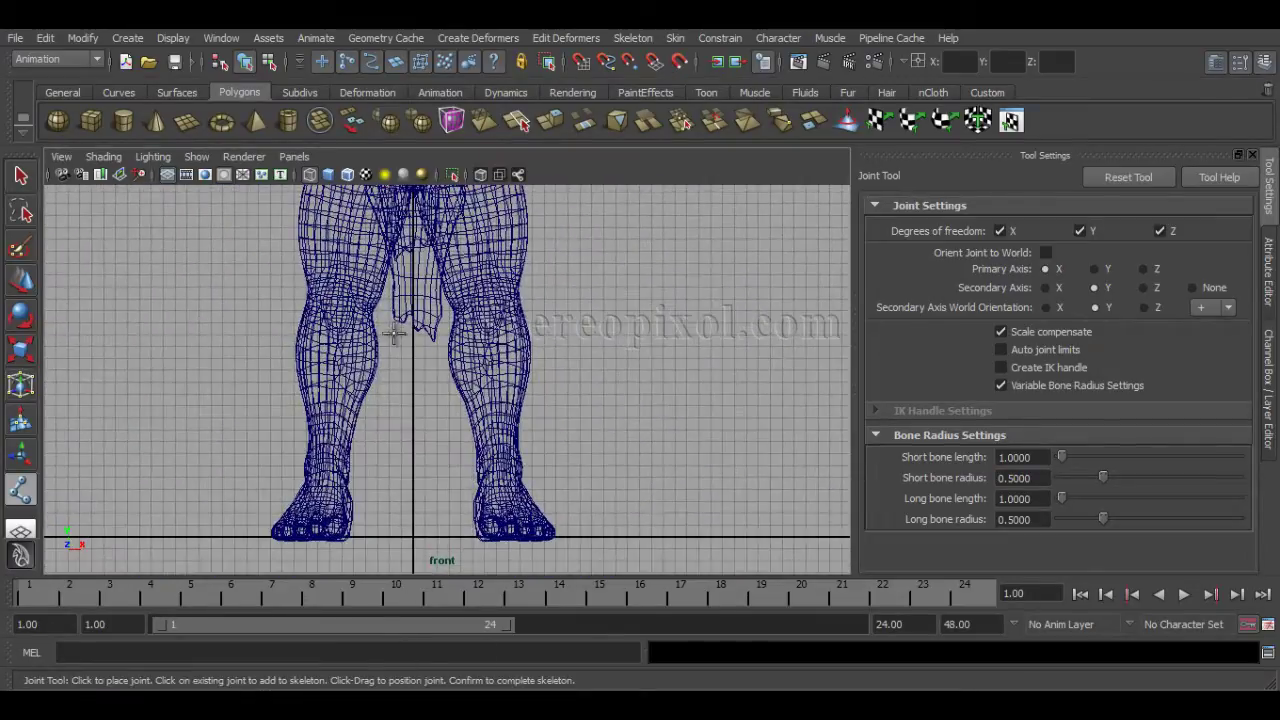
{"action": "middle_click_drag", "start_coordinate": [406, 192], "coordinate": [446, 424], "text": "alt"}
{"action": "scroll", "coordinate": [449, 424], "scroll_direction": "up", "scroll_amount": 6}
{"action": "middle_click_drag", "start_coordinate": [560, 411], "coordinate": [586, 466], "text": "alt"}
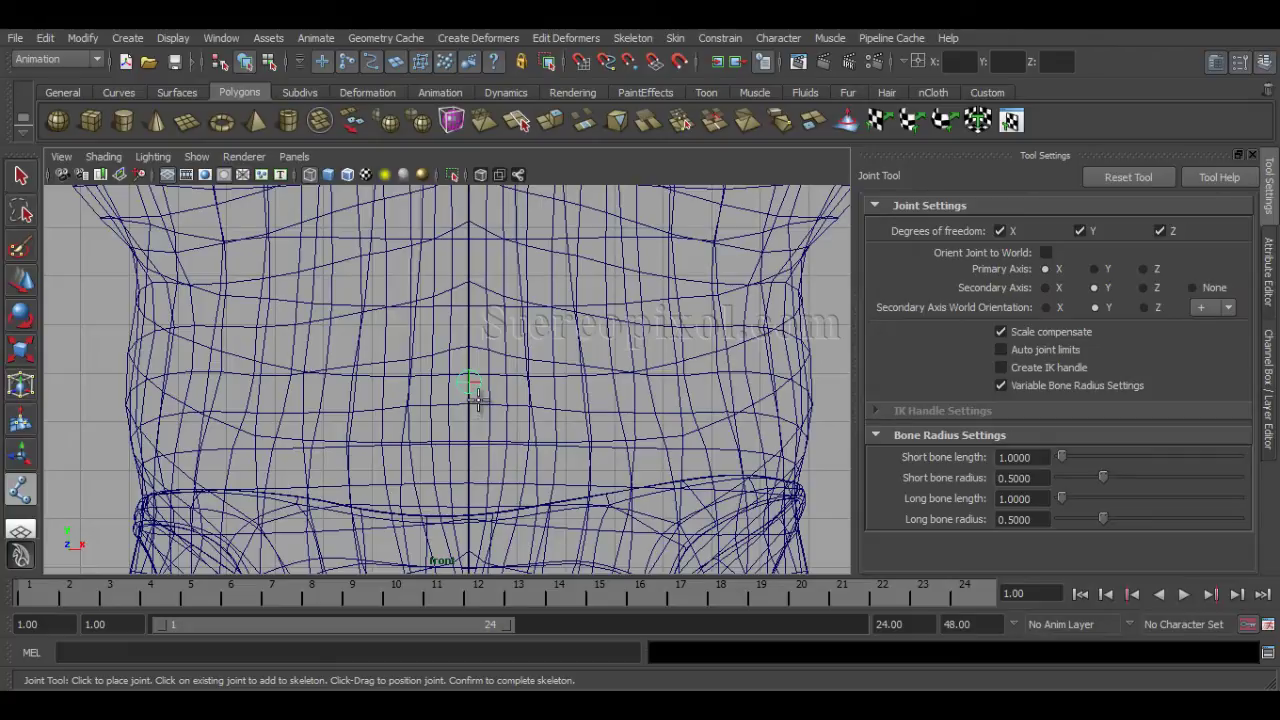
{"action": "key", "text": "5"}
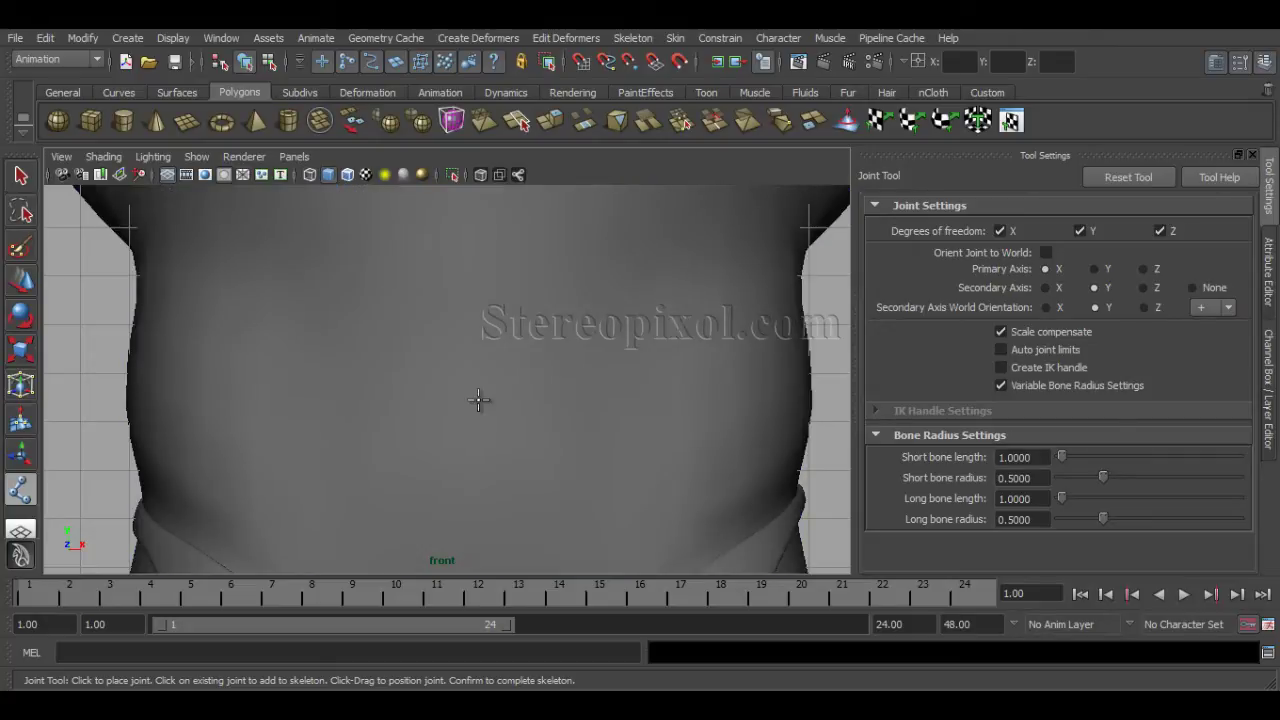
{"action": "left_click", "coordinate": [519, 177]}
{"action": "scroll", "coordinate": [534, 366], "scroll_direction": "down", "scroll_amount": 3}
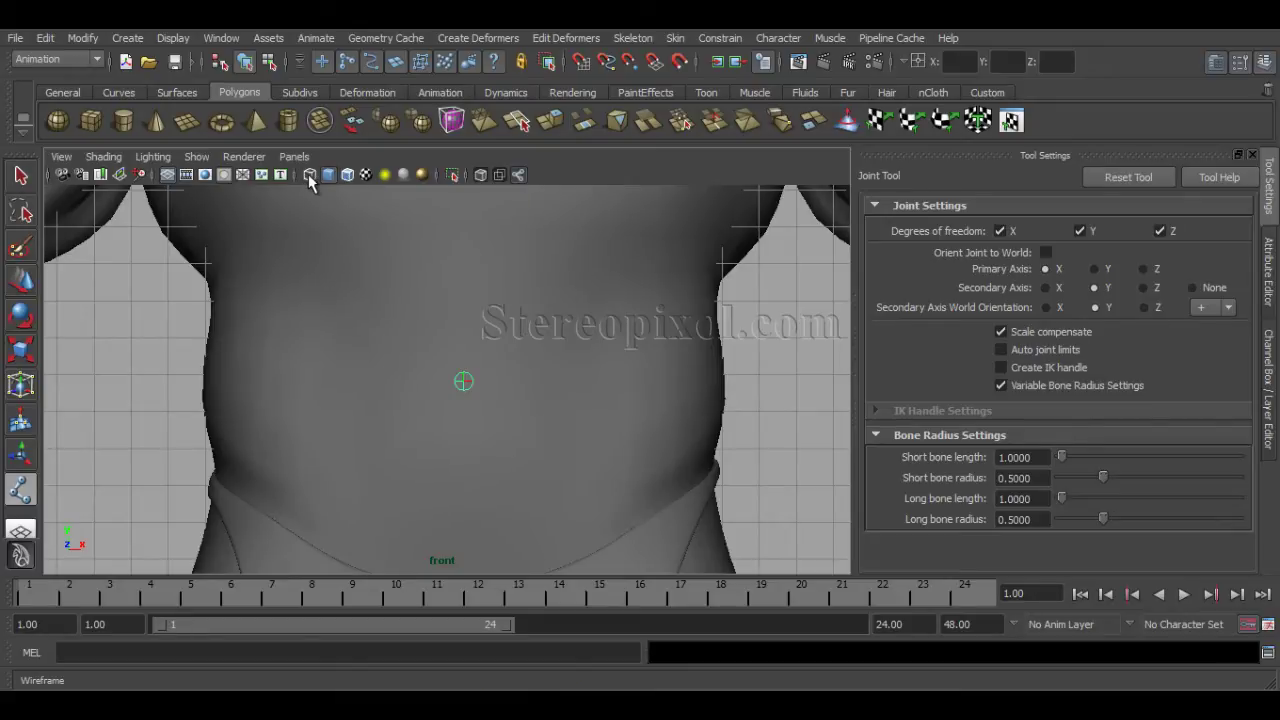
- Overlay the wireframe on the shaded body and lower the root joint along the centre line to the next edge row
{"action": "left_click", "coordinate": [308, 174]}
{"action": "left_click", "coordinate": [328, 174]}
{"action": "left_click", "coordinate": [348, 175]}
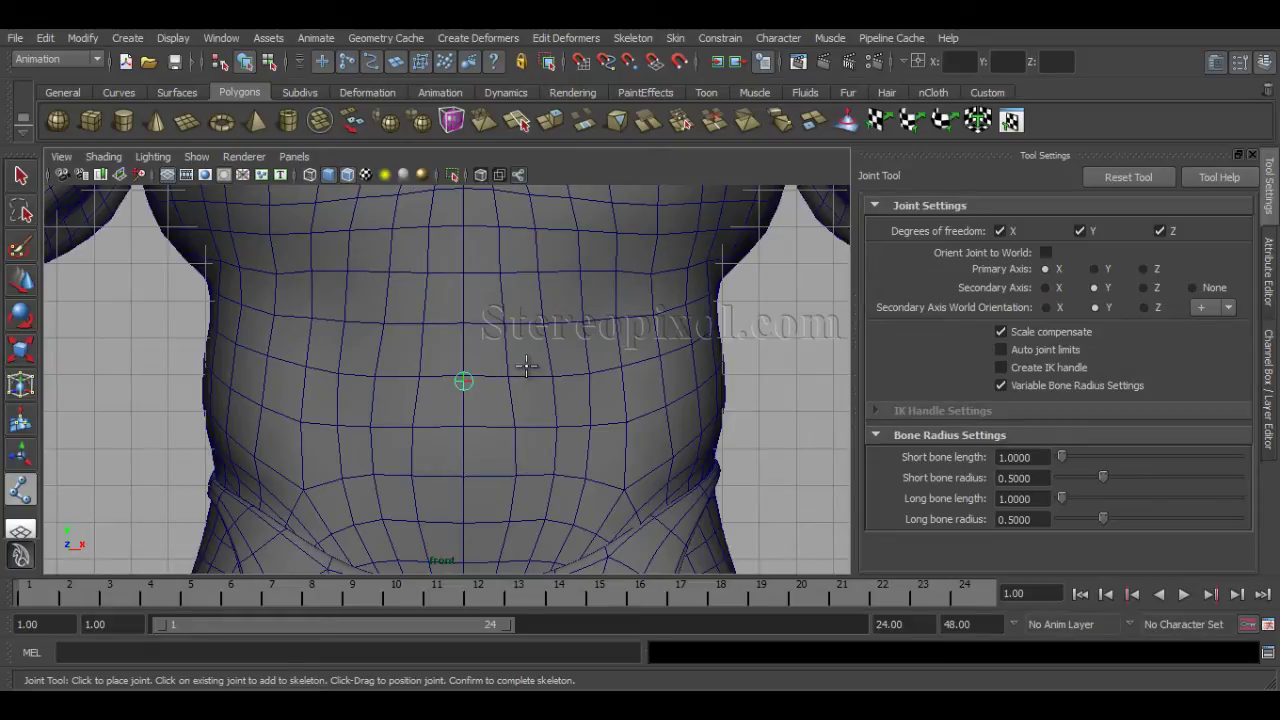
{"action": "left_click_drag", "start_coordinate": [524, 365], "coordinate": [522, 412]}
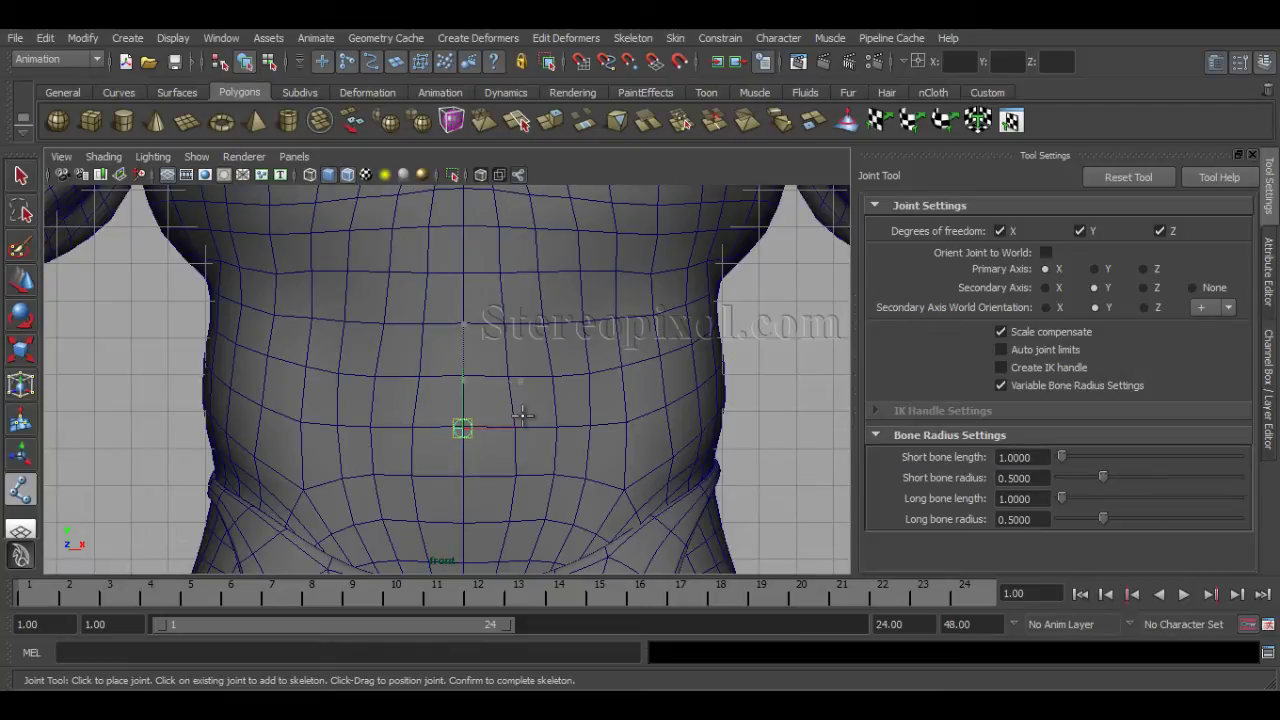
{"action": "left_click_drag", "start_coordinate": [522, 414], "coordinate": [522, 411]}
- Extend the joint chain in the side view with three spine joints up to shoulder height and one joint at the base of the skull
{"action": "key", "text": "space"}
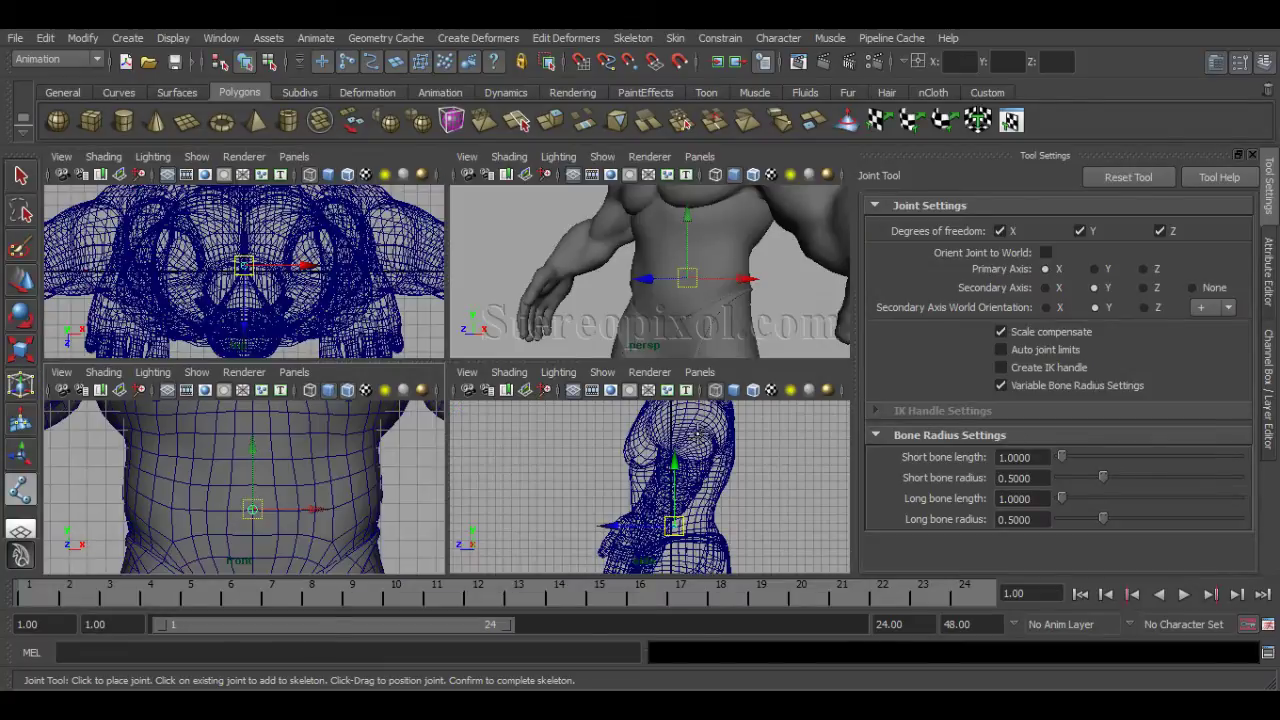
{"action": "key", "text": "space"}
{"action": "middle_click_drag", "start_coordinate": [571, 366], "coordinate": [565, 406], "text": "alt"}
{"action": "right_click_drag", "start_coordinate": [505, 451], "coordinate": [556, 451], "text": "alt"}
{"action": "middle_click_drag", "start_coordinate": [557, 425], "coordinate": [549, 454], "text": "alt"}
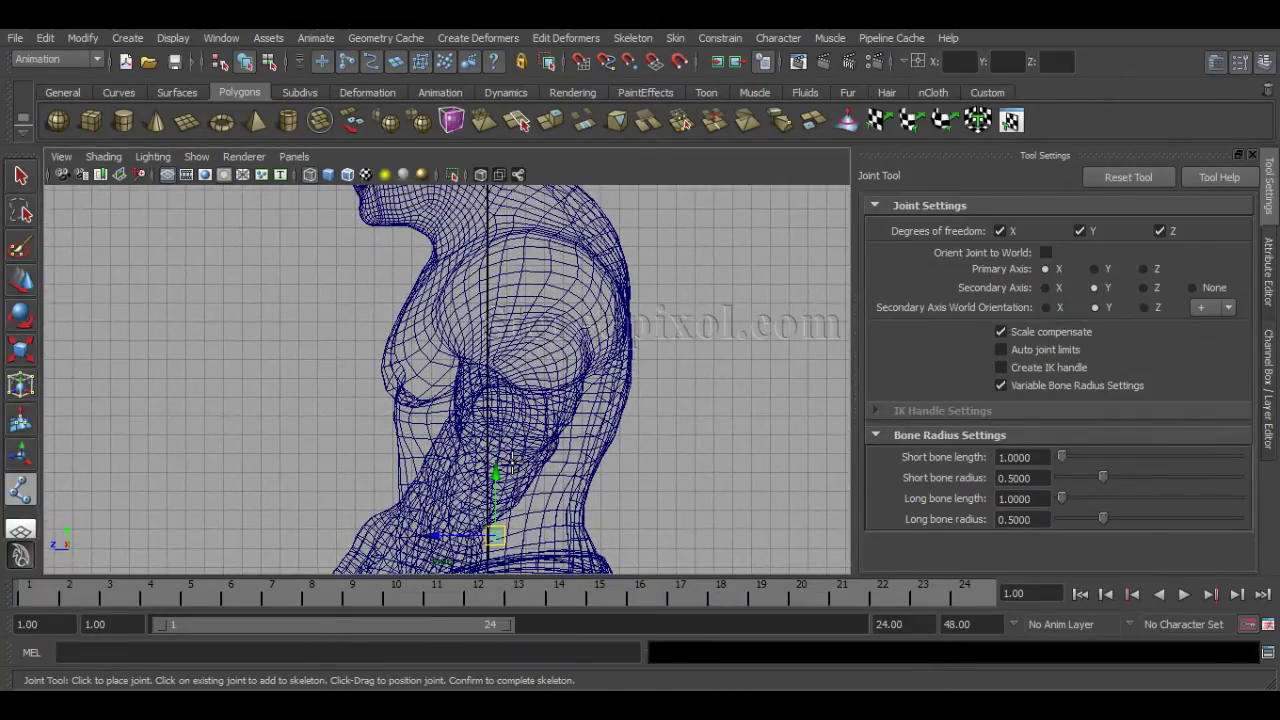
{"action": "left_click", "coordinate": [507, 457]}
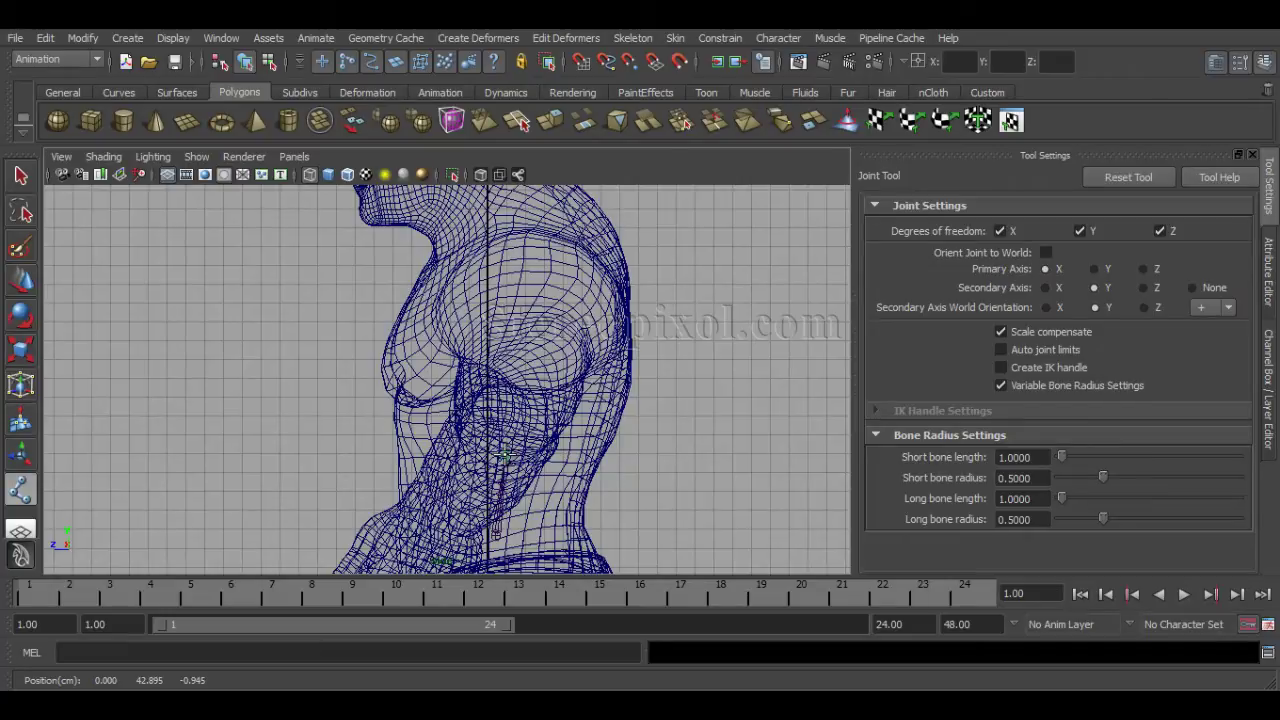
{"action": "left_click_drag", "start_coordinate": [521, 384], "coordinate": [518, 388]}
{"action": "left_click_drag", "start_coordinate": [527, 299], "coordinate": [531, 237]}
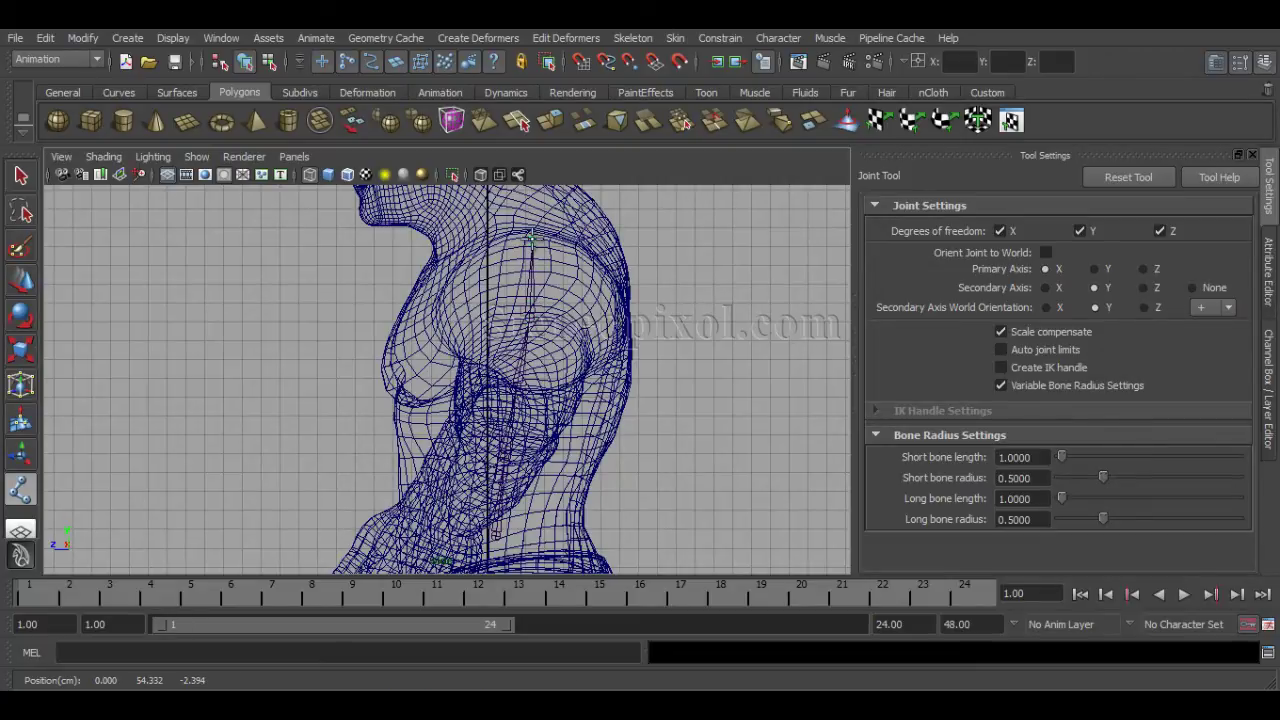
{"action": "middle_click_drag", "start_coordinate": [696, 307], "coordinate": [728, 478], "text": "alt"}
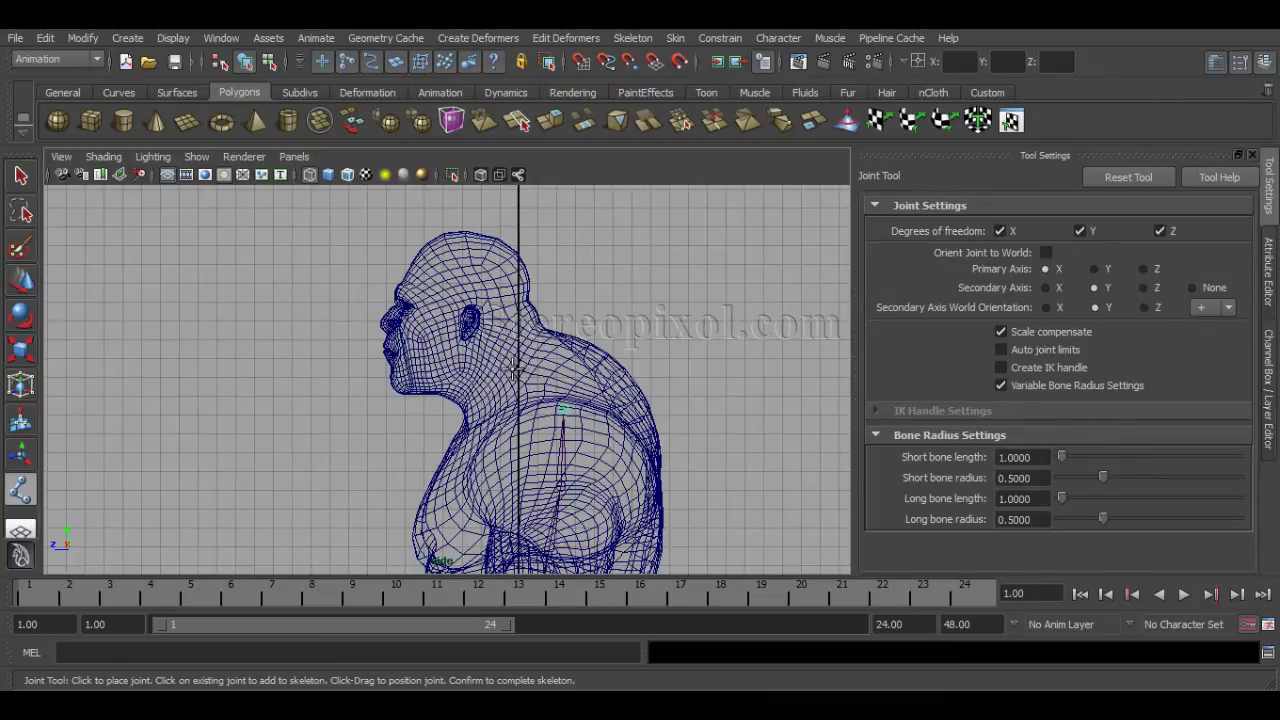
{"action": "left_click_drag", "start_coordinate": [514, 368], "coordinate": [510, 351]}
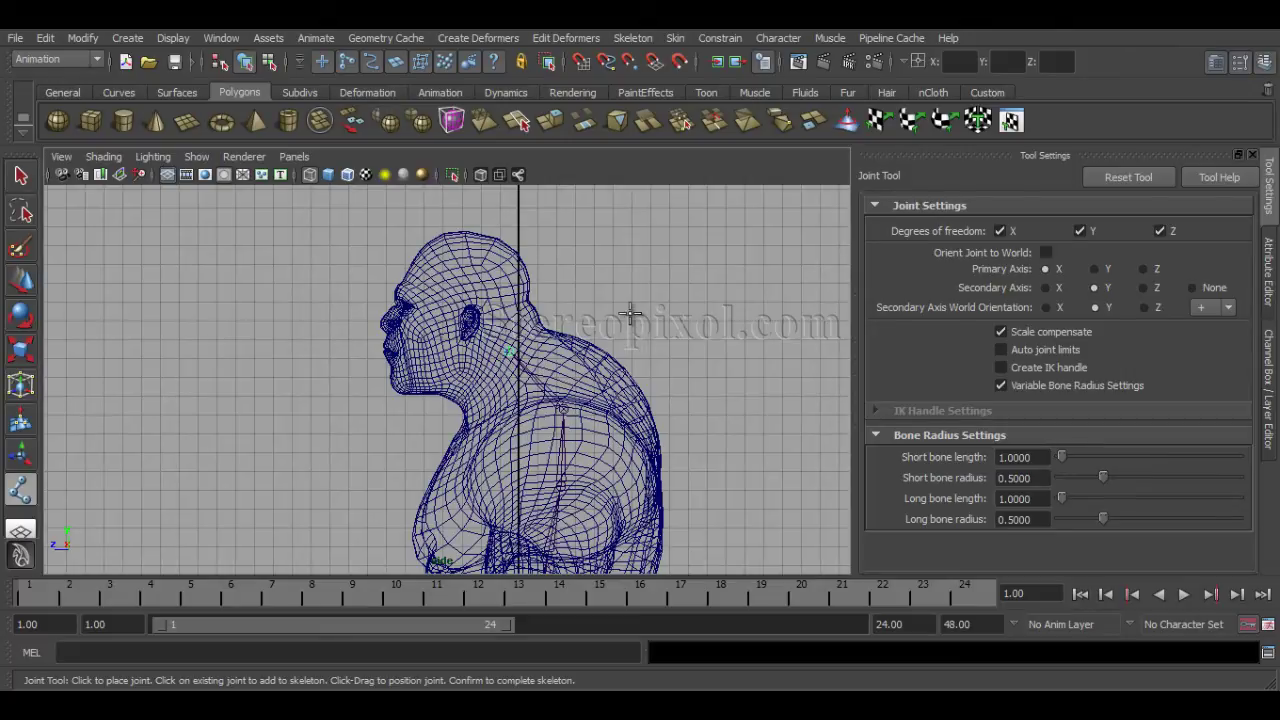
- Complete the joint chain and move only the neck-base joint forward in the side view to about Z -1.29, leaving its child joint in place
{"action": "key", "text": "w"}
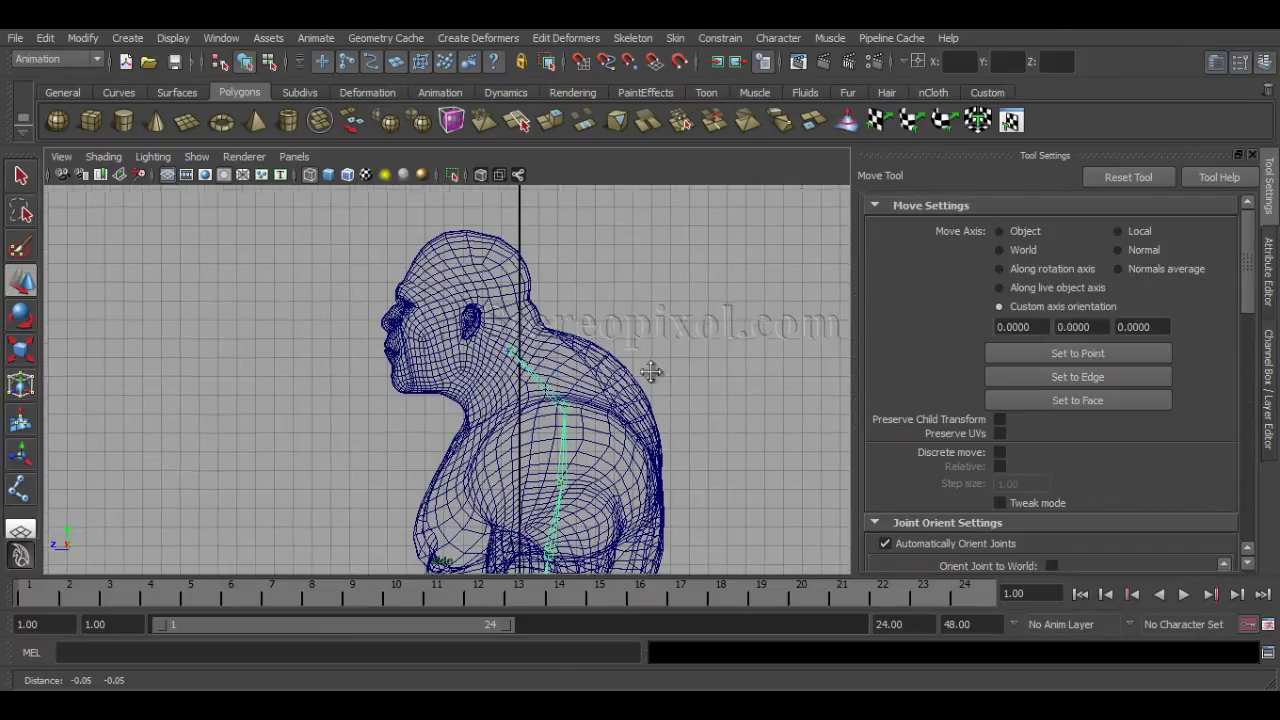
{"action": "scroll", "coordinate": [606, 410], "scroll_direction": "up", "scroll_amount": 3}
{"action": "right_click_drag", "start_coordinate": [606, 410], "coordinate": [613, 410], "text": "alt"}
{"action": "middle_click_drag", "start_coordinate": [613, 410], "coordinate": [595, 430], "text": "alt"}
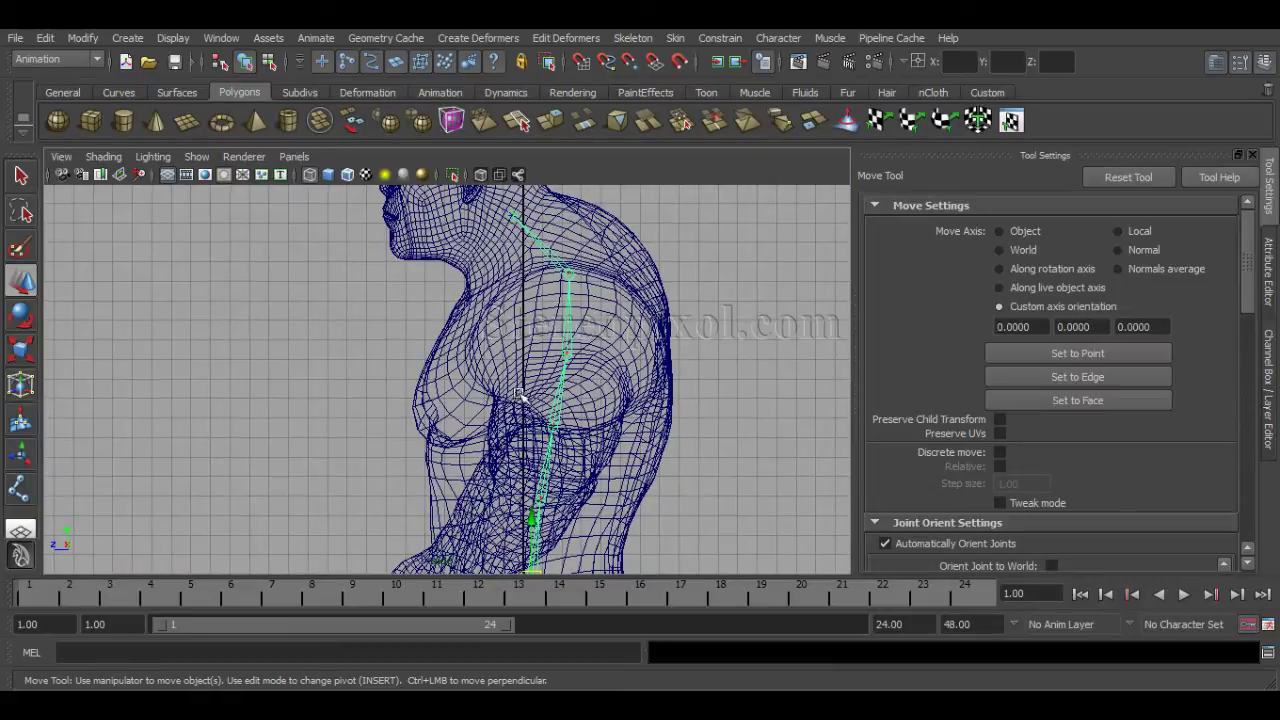
{"action": "left_click", "coordinate": [570, 275]}
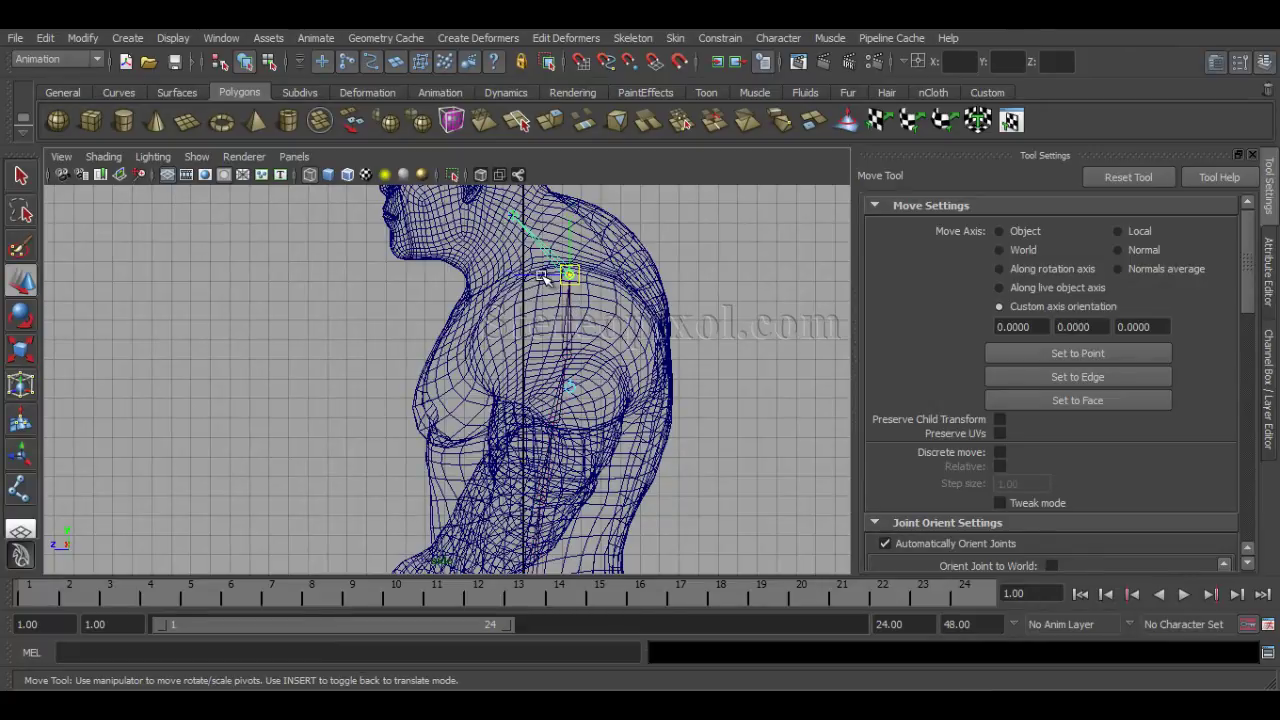
{"action": "left_click_drag", "start_coordinate": [566, 276], "coordinate": [522, 280]}
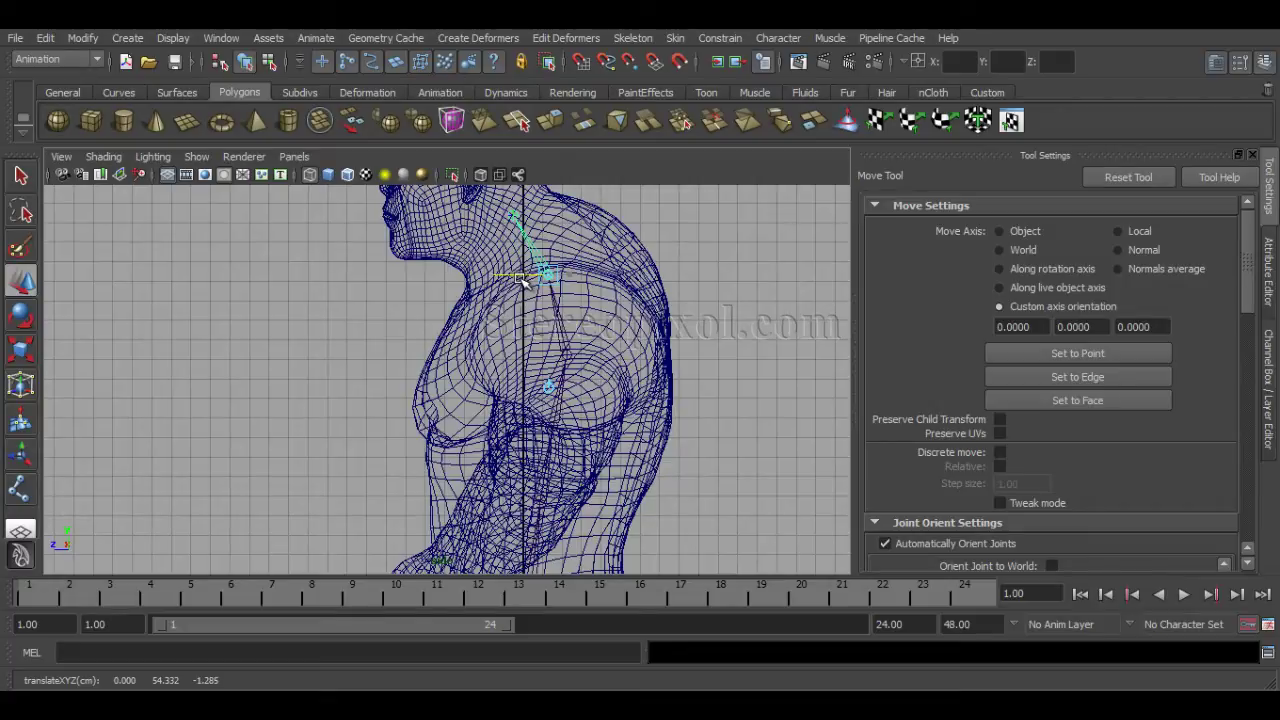
- Shift the two chest spine joints forward individually, the lower to about Z -1.06 and the upper to about Z -1.28
{"action": "left_click", "coordinate": [563, 345]}
{"action": "left_click_drag", "start_coordinate": [523, 357], "coordinate": [514, 357]}
{"action": "left_click", "coordinate": [556, 410]}
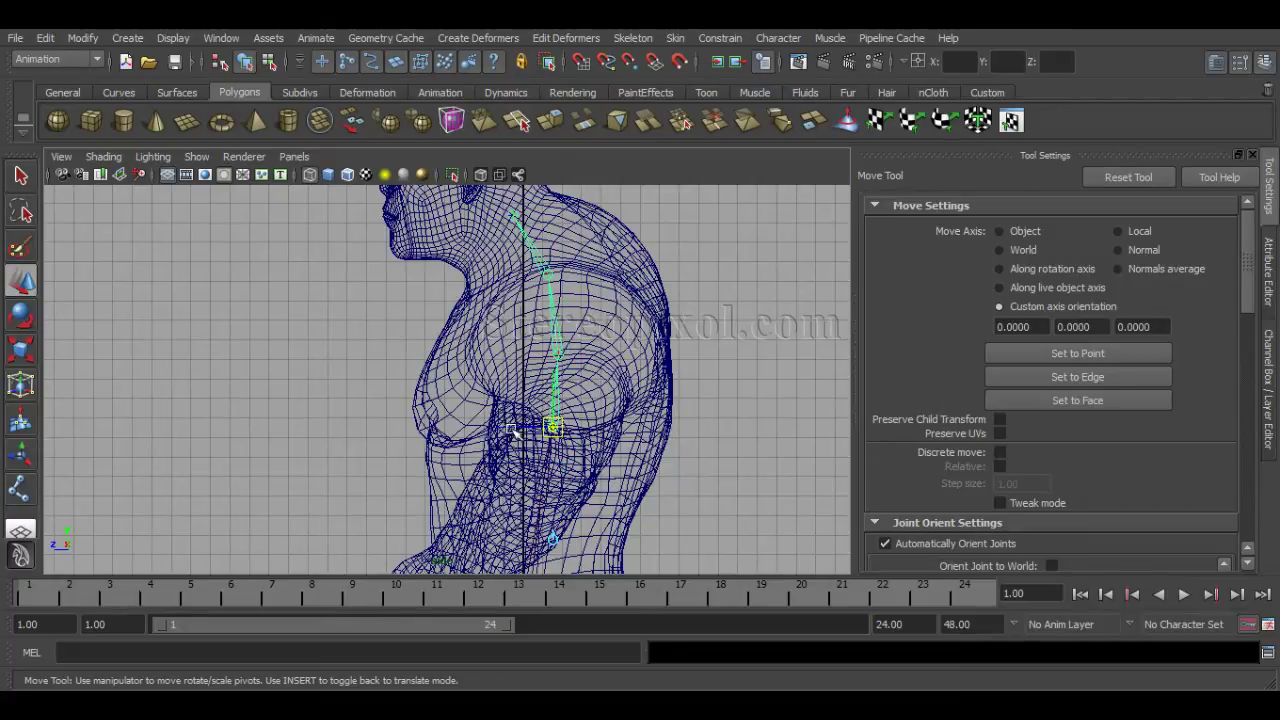
{"action": "middle_click_drag", "start_coordinate": [513, 428], "coordinate": [504, 432]}
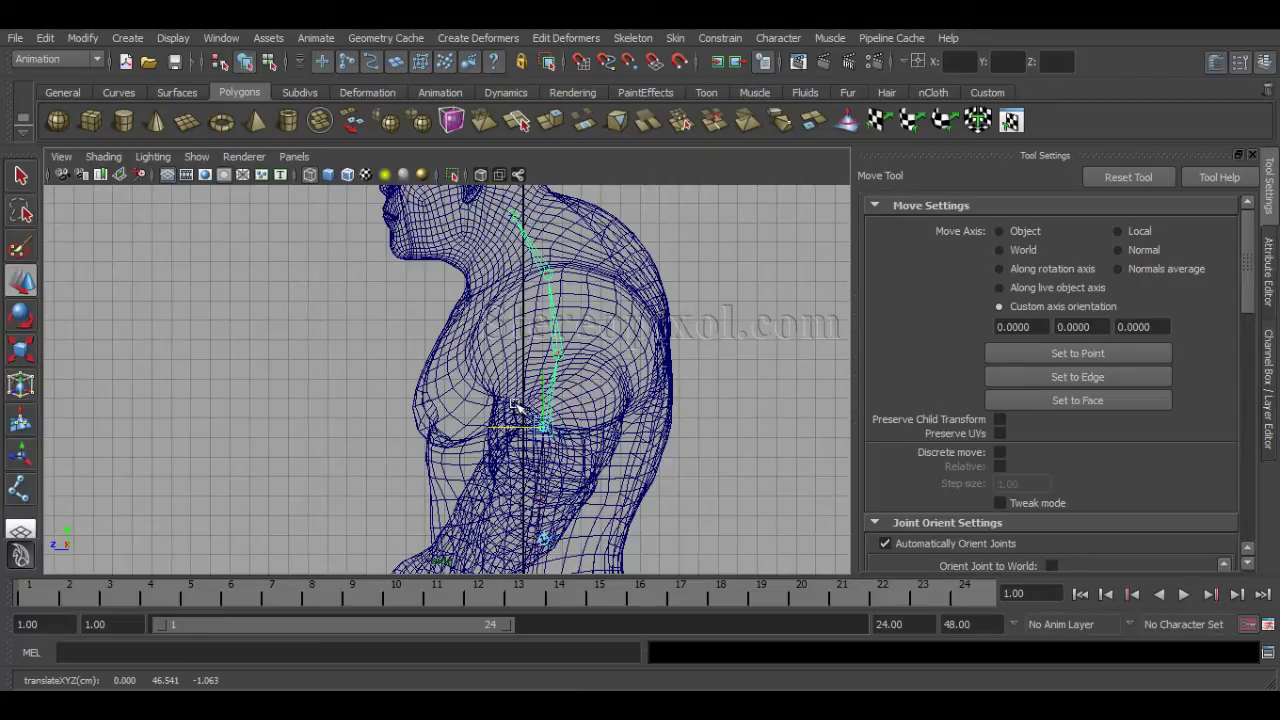
{"action": "left_click", "coordinate": [559, 330]}
{"action": "left_click_drag", "start_coordinate": [519, 354], "coordinate": [510, 353]}
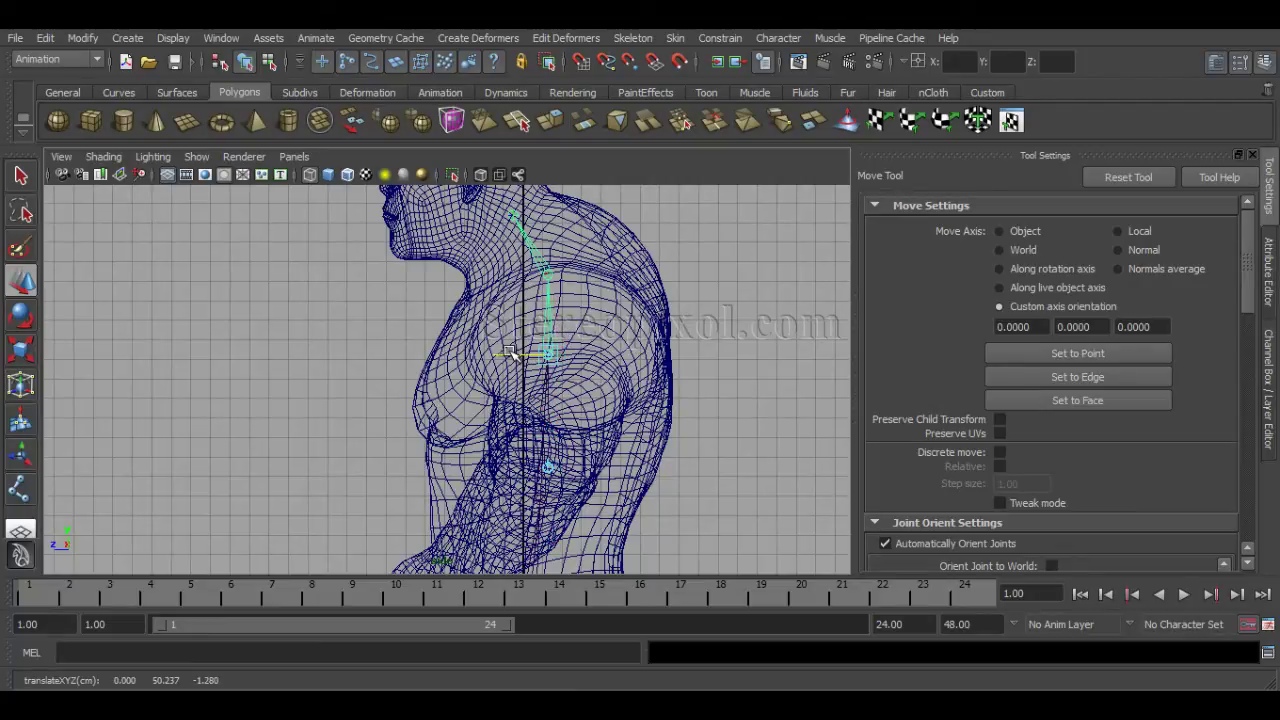
- Move the neck-base joint to about Y 54.91, Z -0.71, and shift the skull-base joint slightly forward and up
{"action": "left_click", "coordinate": [541, 264]}
{"action": "left_click_drag", "start_coordinate": [548, 271], "coordinate": [536, 267]}
{"action": "middle_click_drag", "start_coordinate": [536, 267], "coordinate": [537, 264]}
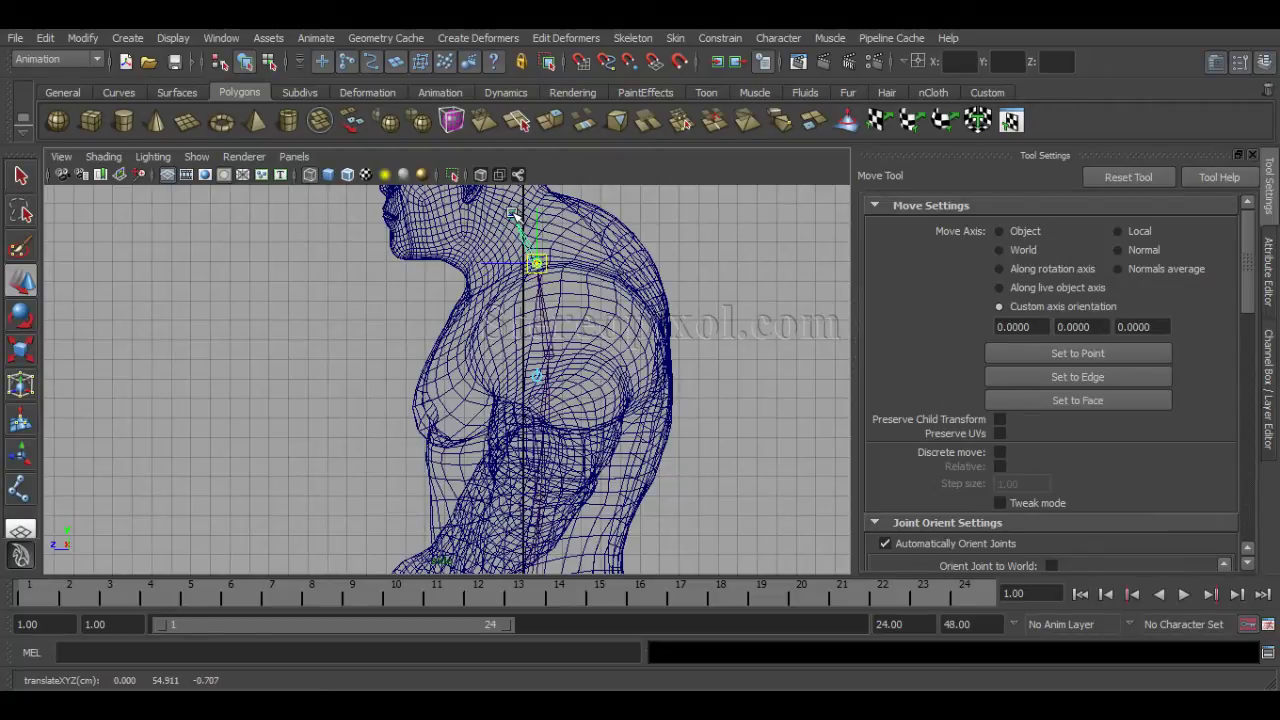
{"action": "middle_click_drag", "start_coordinate": [512, 213], "coordinate": [505, 203]}
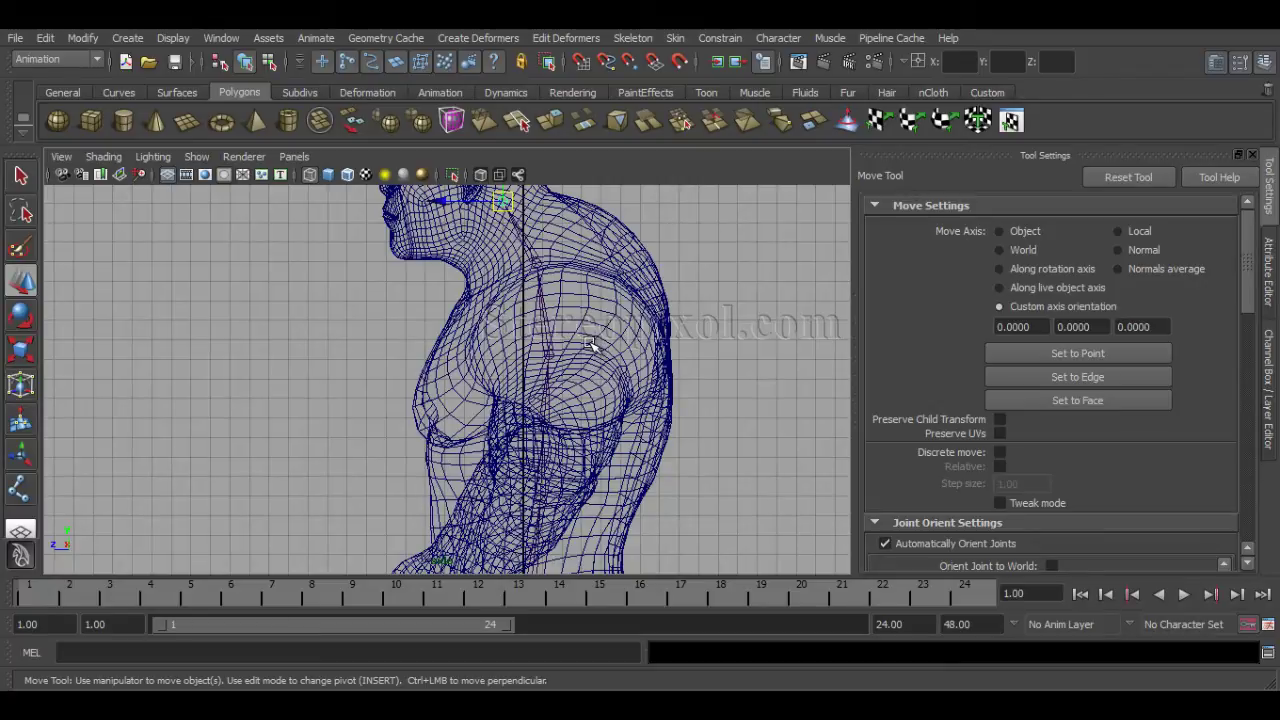
- Move the lowest spine joint above the root slightly down and forward to about Y 42.55, Z -0.56
{"action": "middle_click_drag", "start_coordinate": [621, 397], "coordinate": [650, 257], "text": "alt"}
{"action": "middle_click_drag", "start_coordinate": [624, 321], "coordinate": [624, 396], "text": "alt"}
{"action": "left_click", "coordinate": [566, 410]}
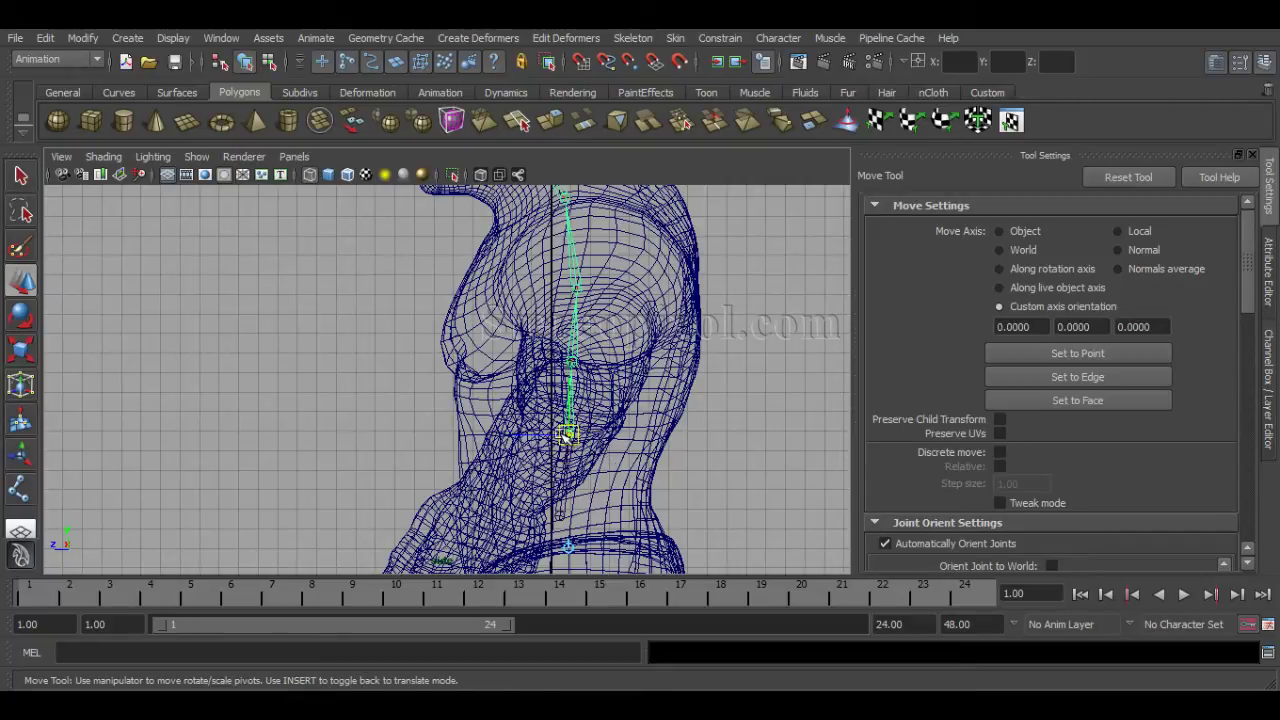
{"action": "left_click_drag", "start_coordinate": [568, 431], "coordinate": [563, 438]}
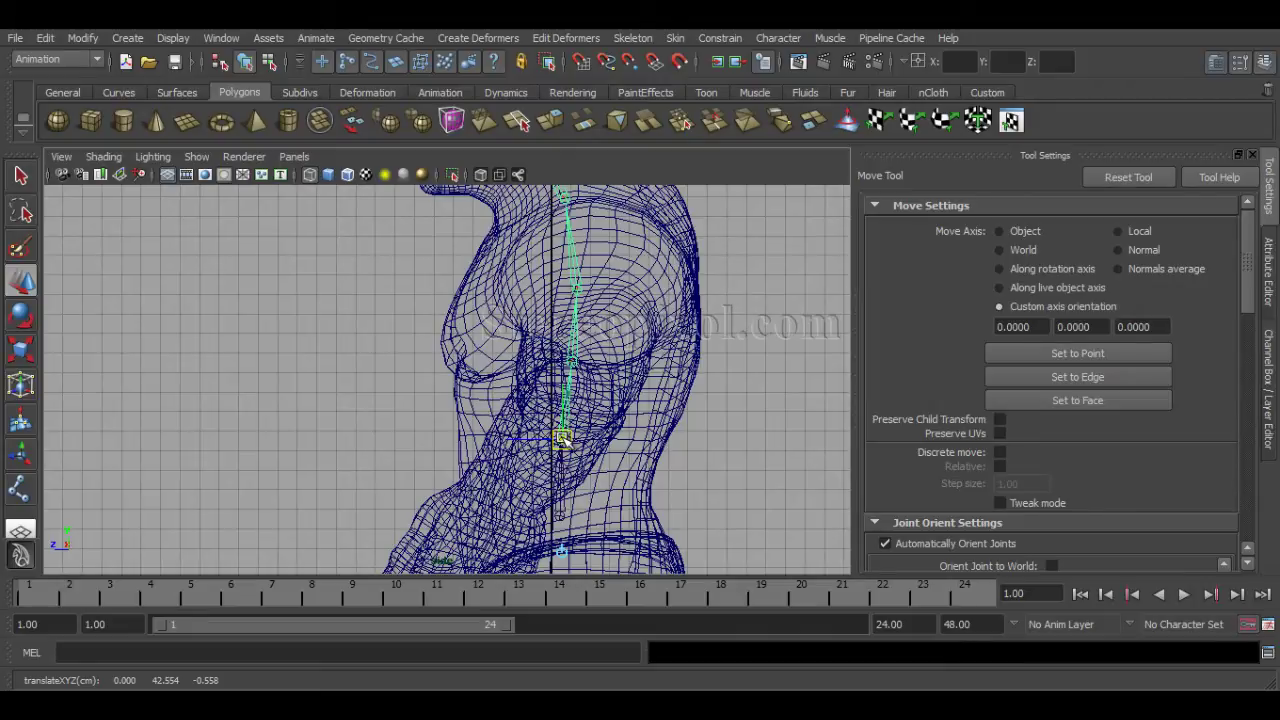
- Examine the placement of the root and lower spine joints against the waist and hips in the side view
{"action": "right_click_drag", "start_coordinate": [614, 423], "coordinate": [706, 443], "text": "alt"}
{"action": "middle_click_drag", "start_coordinate": [706, 443], "coordinate": [740, 250], "text": "alt"}
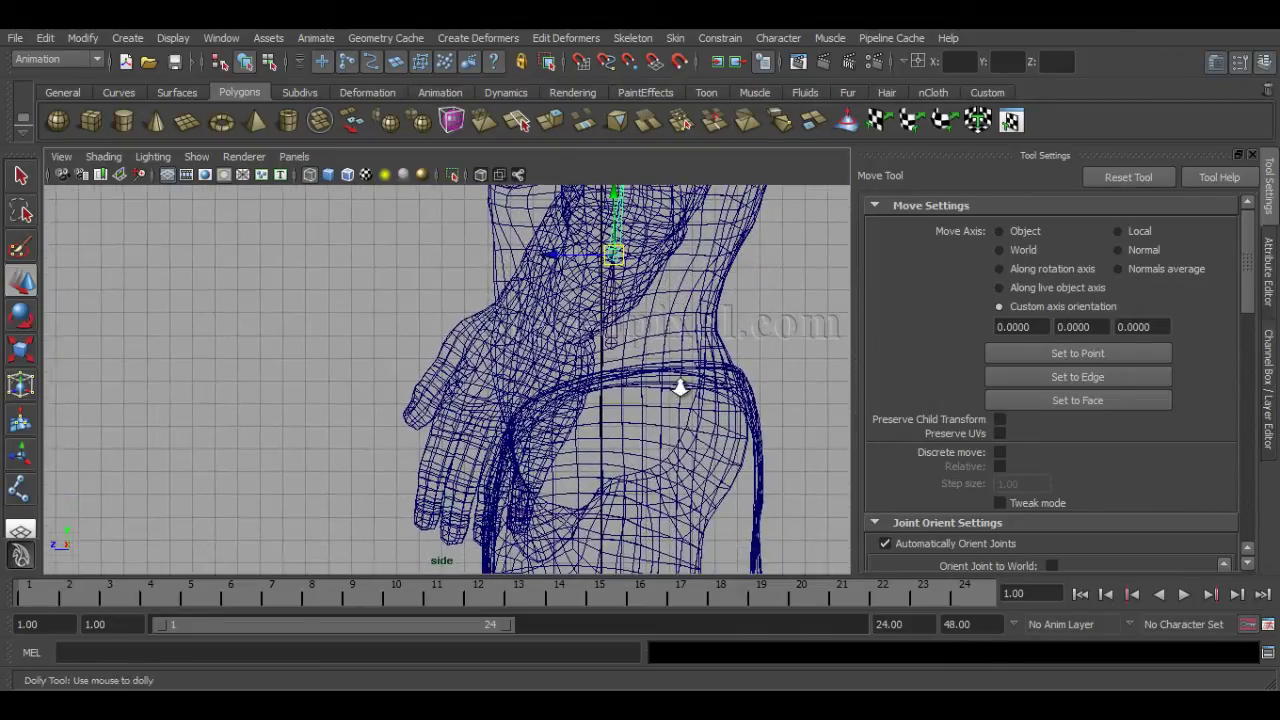
{"action": "right_click_drag", "start_coordinate": [680, 388], "coordinate": [566, 392], "text": "alt"}
{"action": "middle_click_drag", "start_coordinate": [655, 356], "coordinate": [640, 491], "text": "alt"}
{"action": "right_click_drag", "start_coordinate": [640, 491], "coordinate": [556, 488], "text": "alt"}
{"action": "middle_click_drag", "start_coordinate": [642, 410], "coordinate": [661, 496], "text": "alt"}
{"action": "middle_click_drag", "start_coordinate": [562, 537], "coordinate": [566, 457], "text": "alt"}
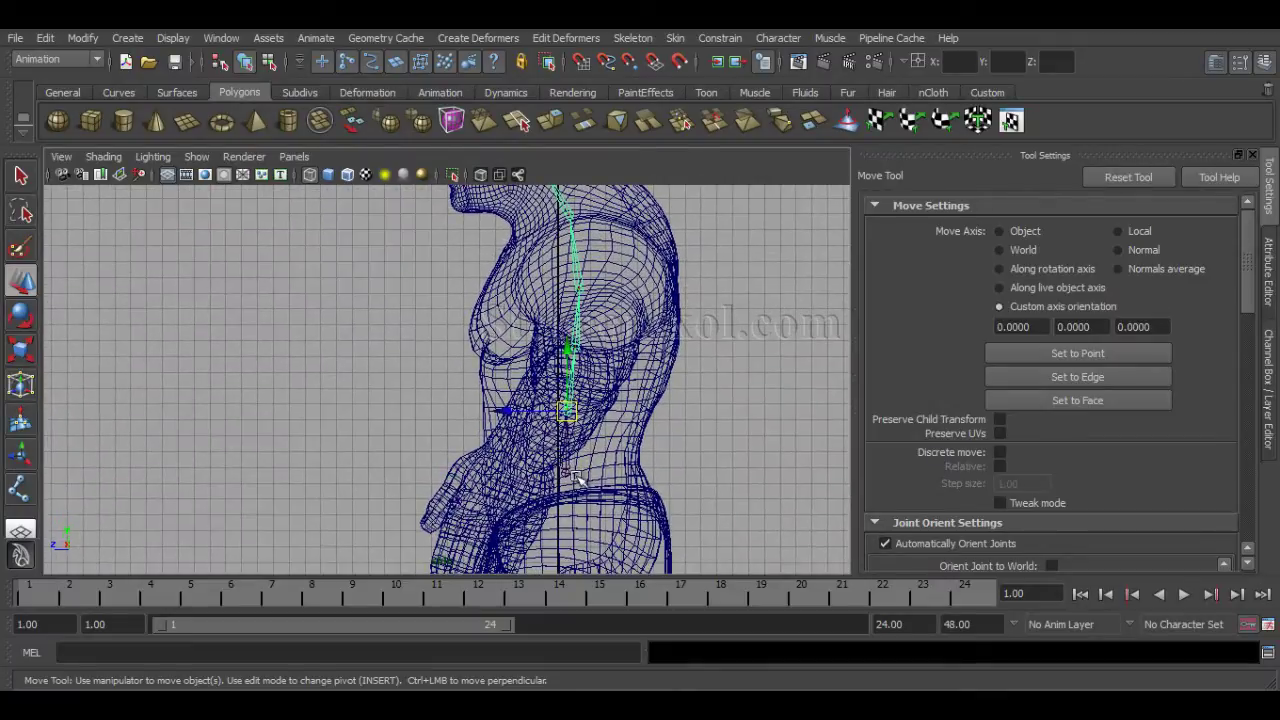
- Frame the upper body in the front view and raise the upper chest joint along the centre line to about Y 51.14
{"action": "key", "text": "space"}
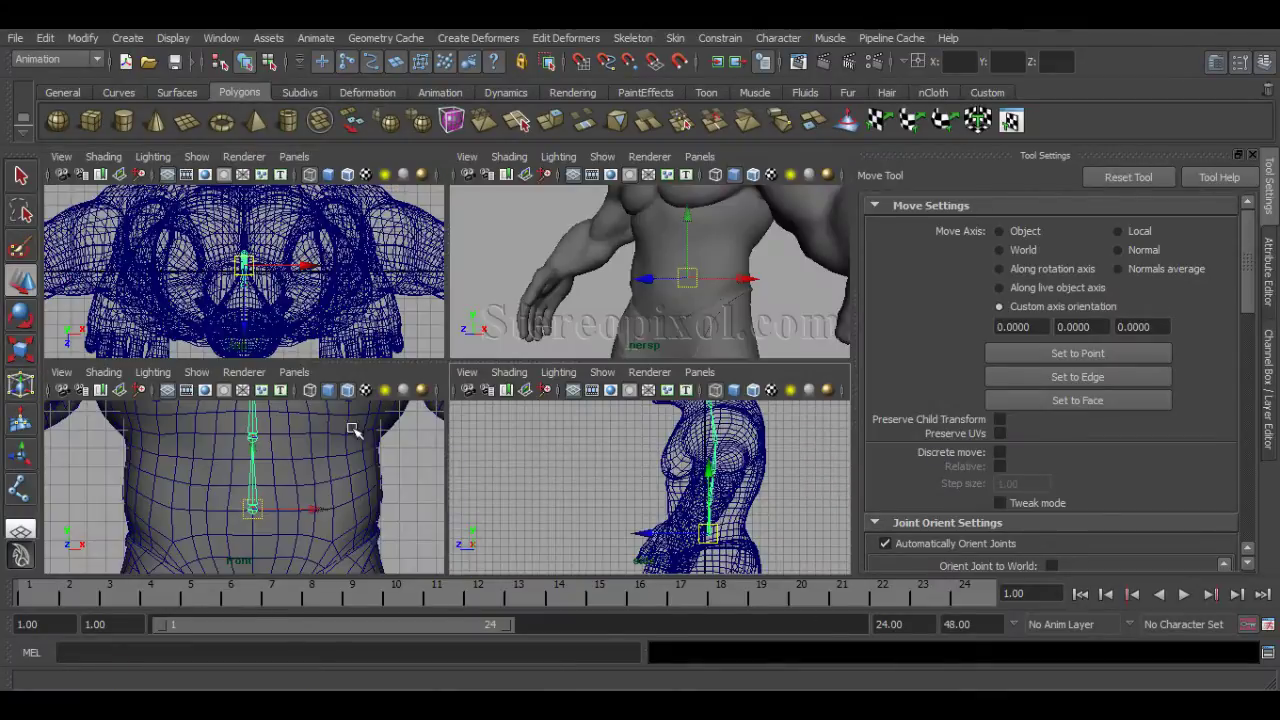
{"action": "key", "text": "space"}
{"action": "right_click_drag", "start_coordinate": [656, 403], "coordinate": [188, 374], "text": "alt"}
{"action": "middle_click_drag", "start_coordinate": [583, 311], "coordinate": [594, 557], "text": "alt"}
{"action": "right_click_drag", "start_coordinate": [594, 455], "coordinate": [491, 451], "text": "alt"}
{"action": "middle_click_drag", "start_coordinate": [517, 369], "coordinate": [526, 329], "text": "alt"}
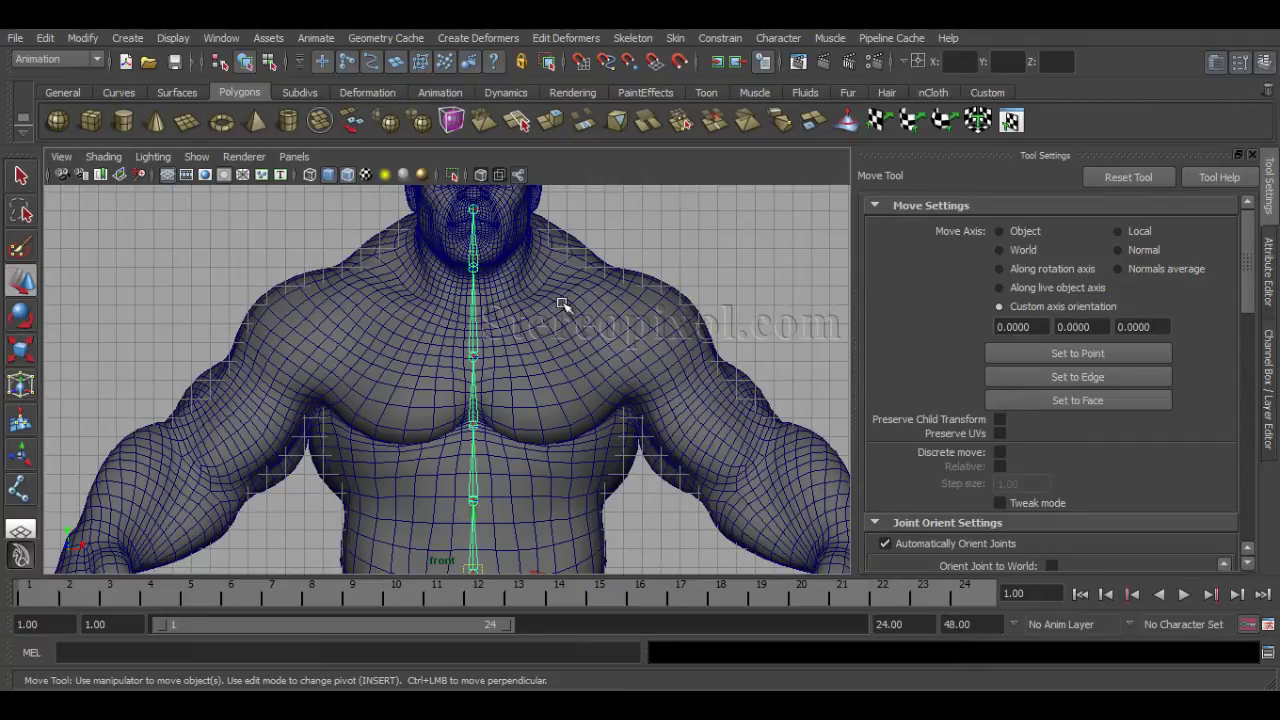
{"action": "left_click", "coordinate": [474, 352]}
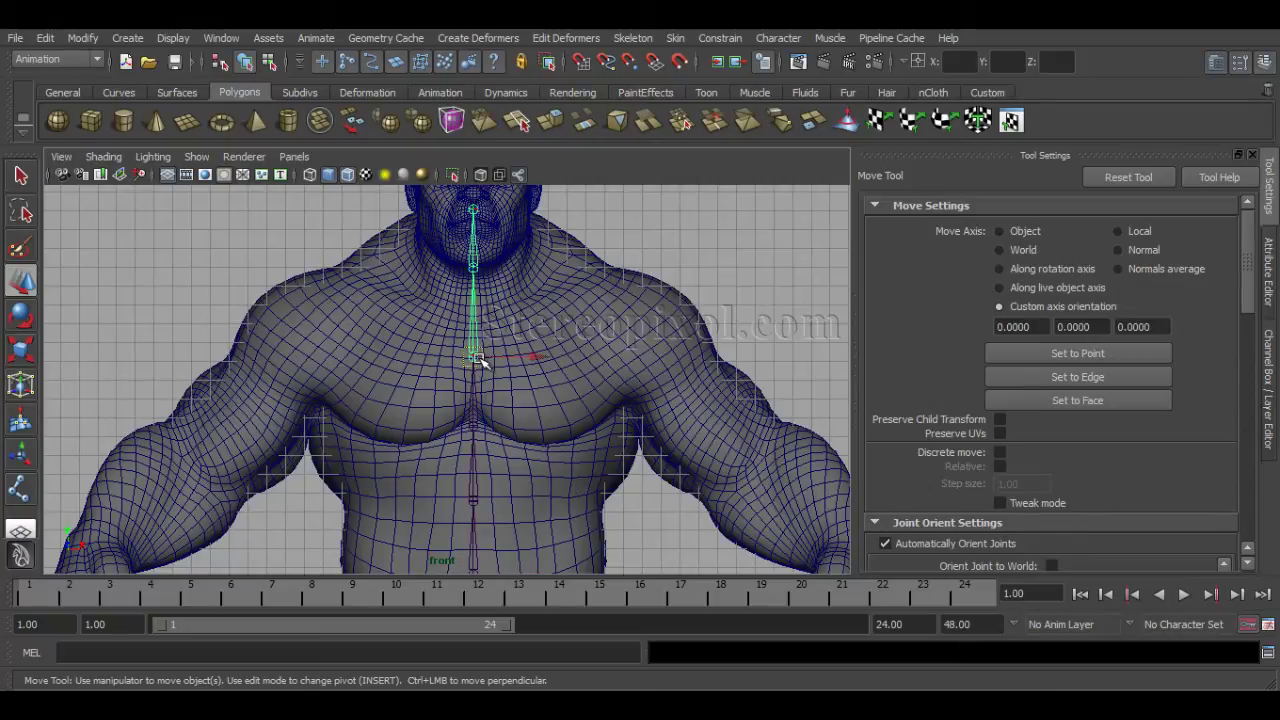
{"action": "left_click_drag", "start_coordinate": [479, 358], "coordinate": [476, 320]}
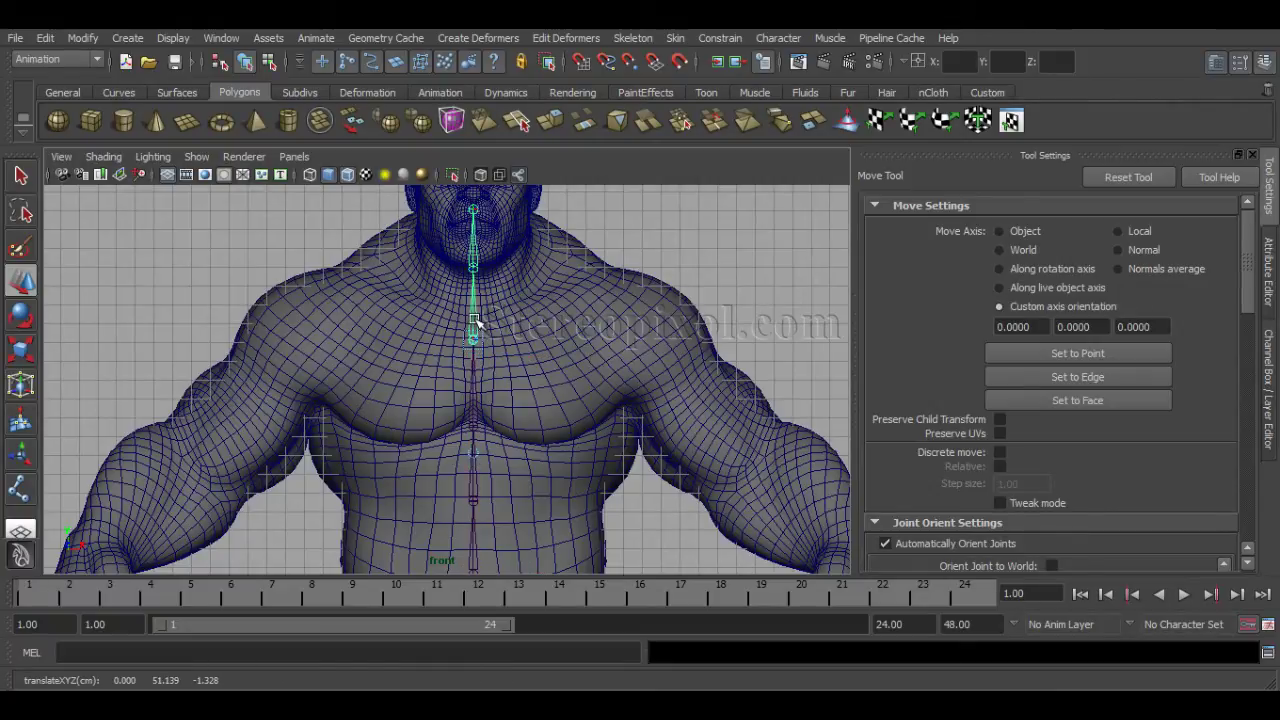
- Raise the lower chest joint to about Y 47.04 and the lowest spine joint to about Y 43.01 in the front view
{"action": "left_click", "coordinate": [478, 418]}
{"action": "left_click_drag", "start_coordinate": [477, 409], "coordinate": [478, 382]}
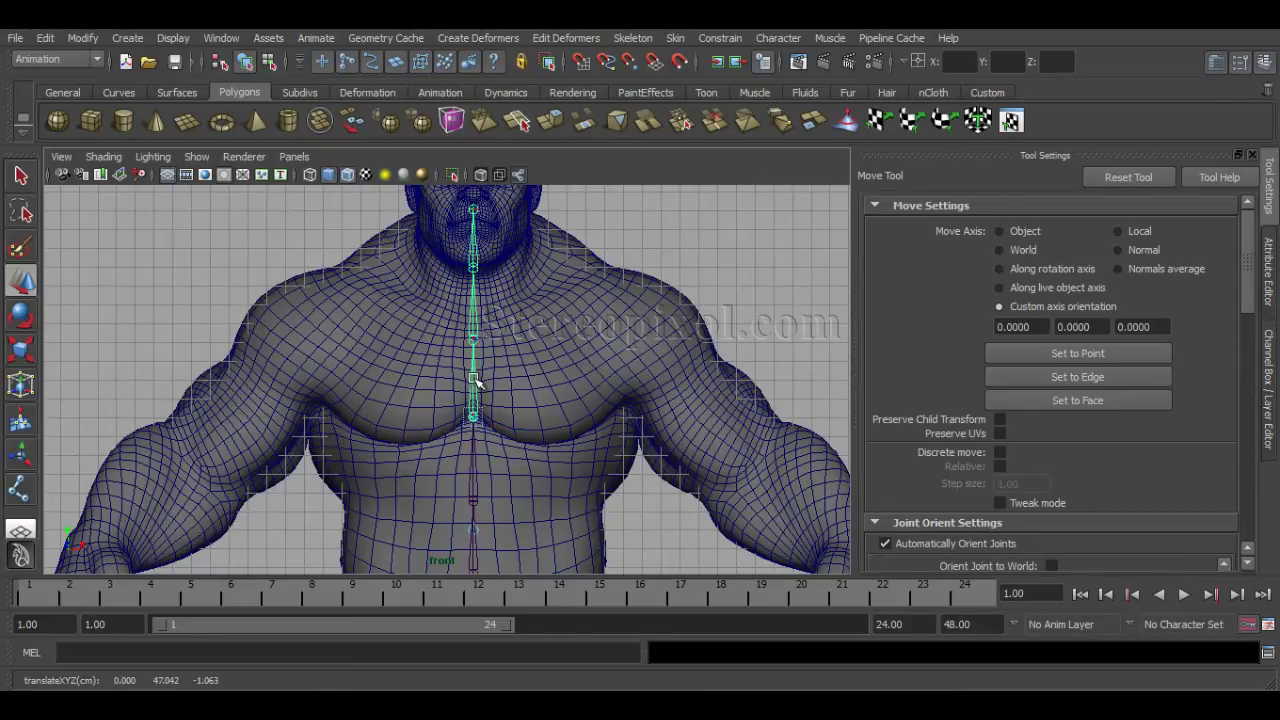
{"action": "key", "text": "ctrl+z"}
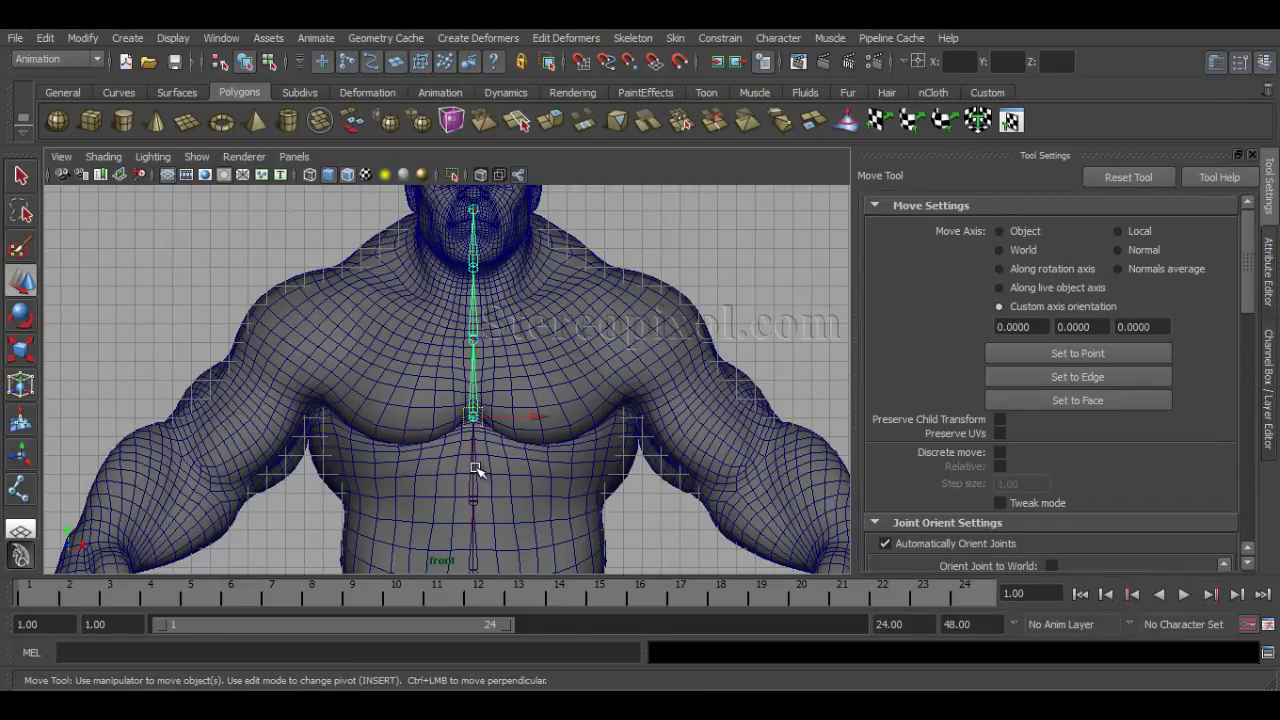
{"action": "left_click", "coordinate": [476, 469]}
{"action": "key", "text": "Insert"}
{"action": "left_click_drag", "start_coordinate": [476, 467], "coordinate": [477, 457]}
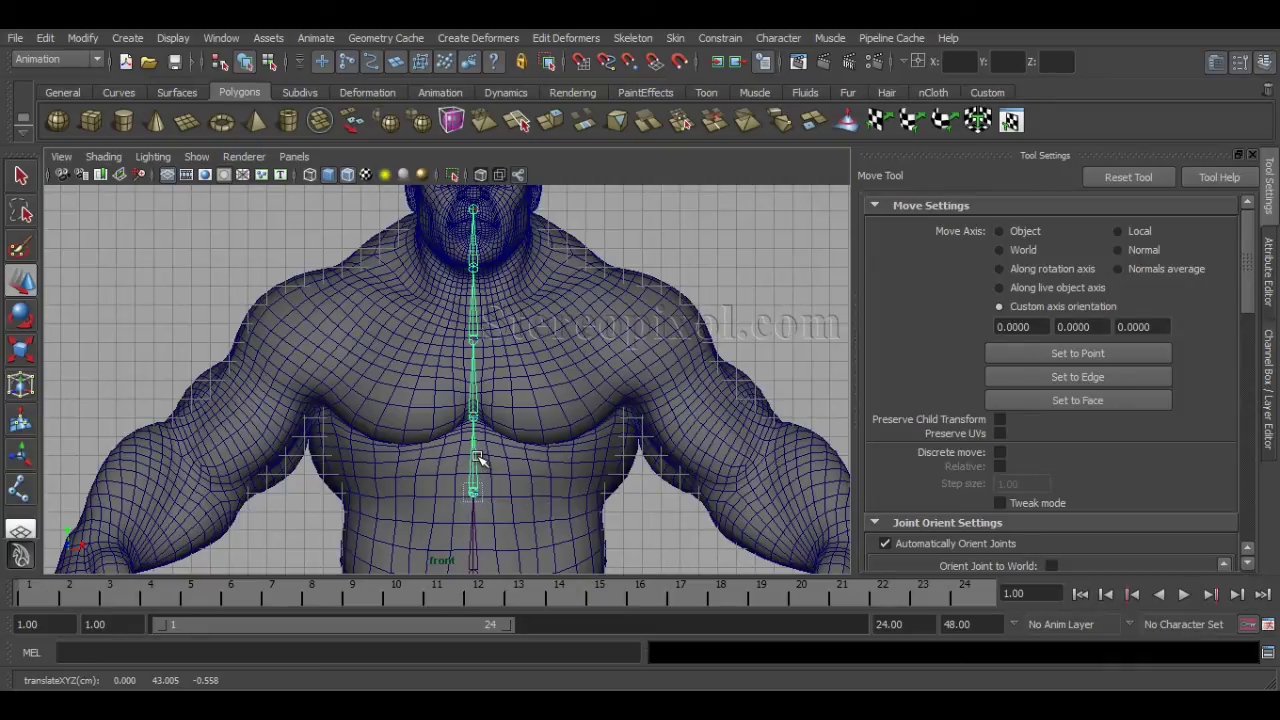
- Select the root joint at the base of the spine chain in the front view
{"action": "middle_click_drag", "start_coordinate": [630, 432], "coordinate": [634, 374], "text": "alt"}
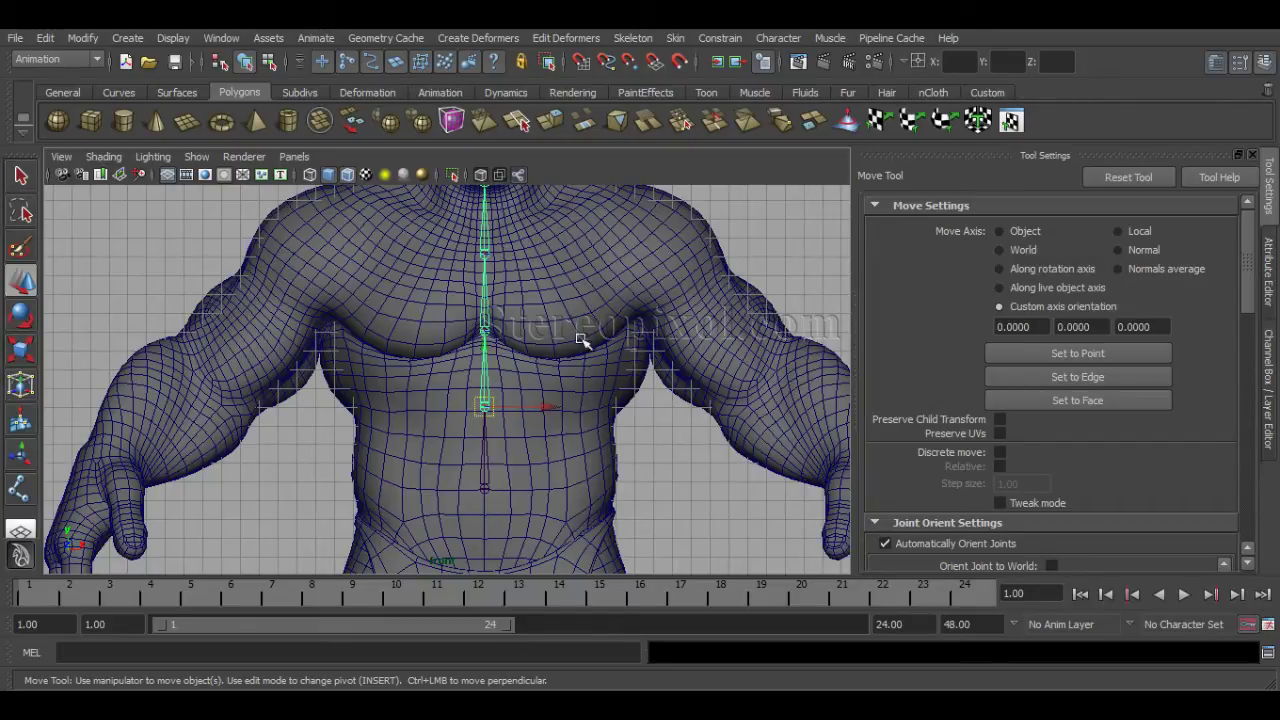
{"action": "middle_click_drag", "start_coordinate": [592, 316], "coordinate": [589, 345], "text": "alt"}
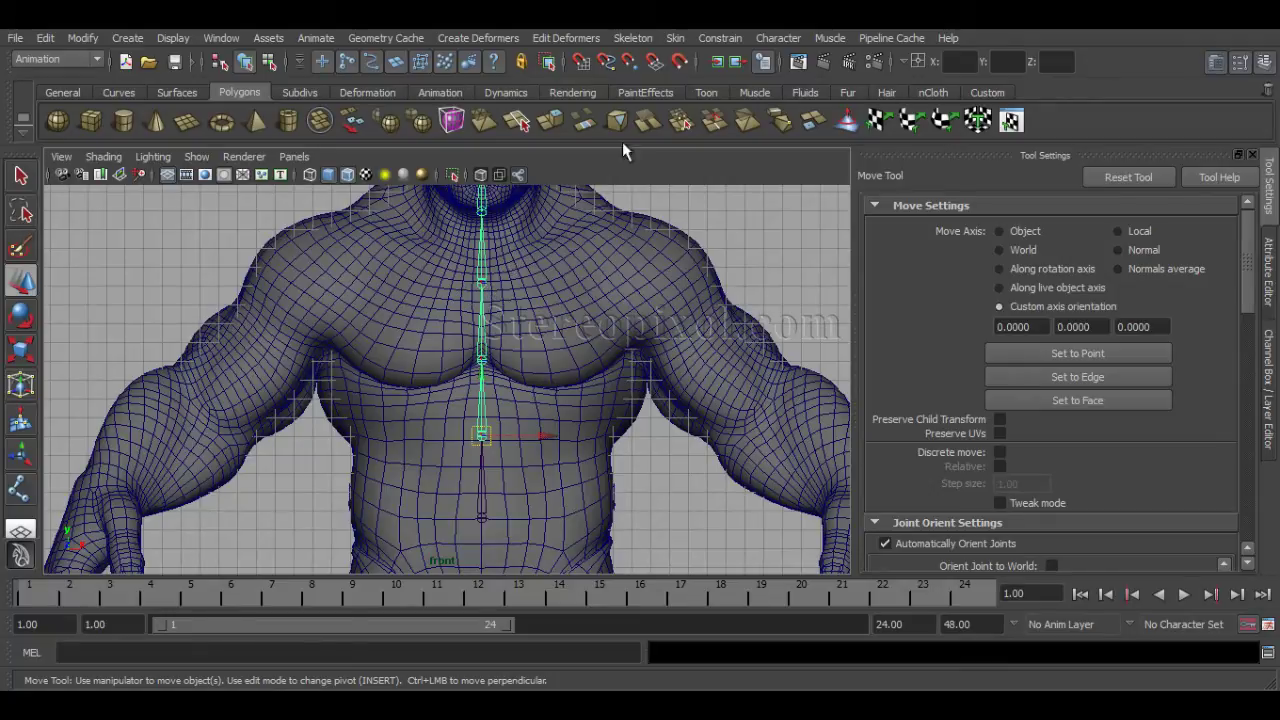
{"action": "middle_click_drag", "start_coordinate": [557, 266], "coordinate": [571, 343], "text": "alt"}
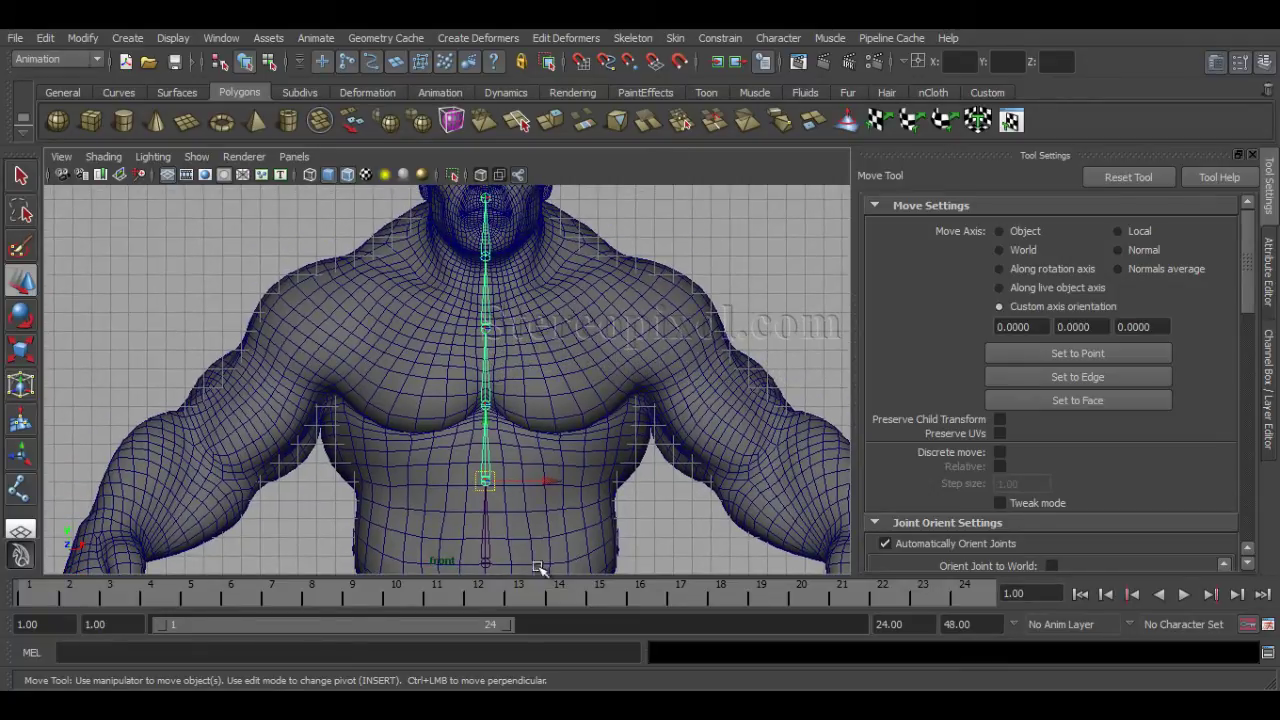
{"action": "left_click", "coordinate": [684, 533]}
{"action": "left_click", "coordinate": [470, 528]}
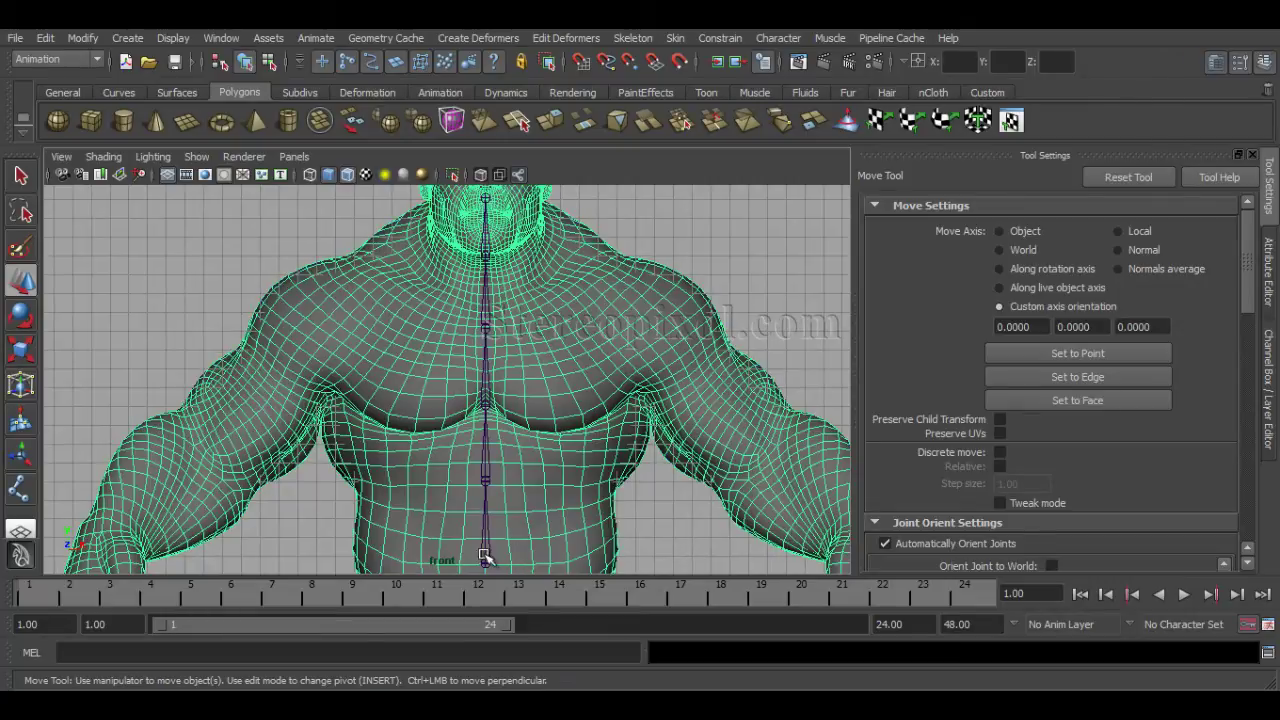
{"action": "left_click", "coordinate": [484, 530]}
- Show the skeleton through the shaded body with X-ray joints in the perspective view, framed at a three-quarter angle
{"action": "key", "text": "space"}
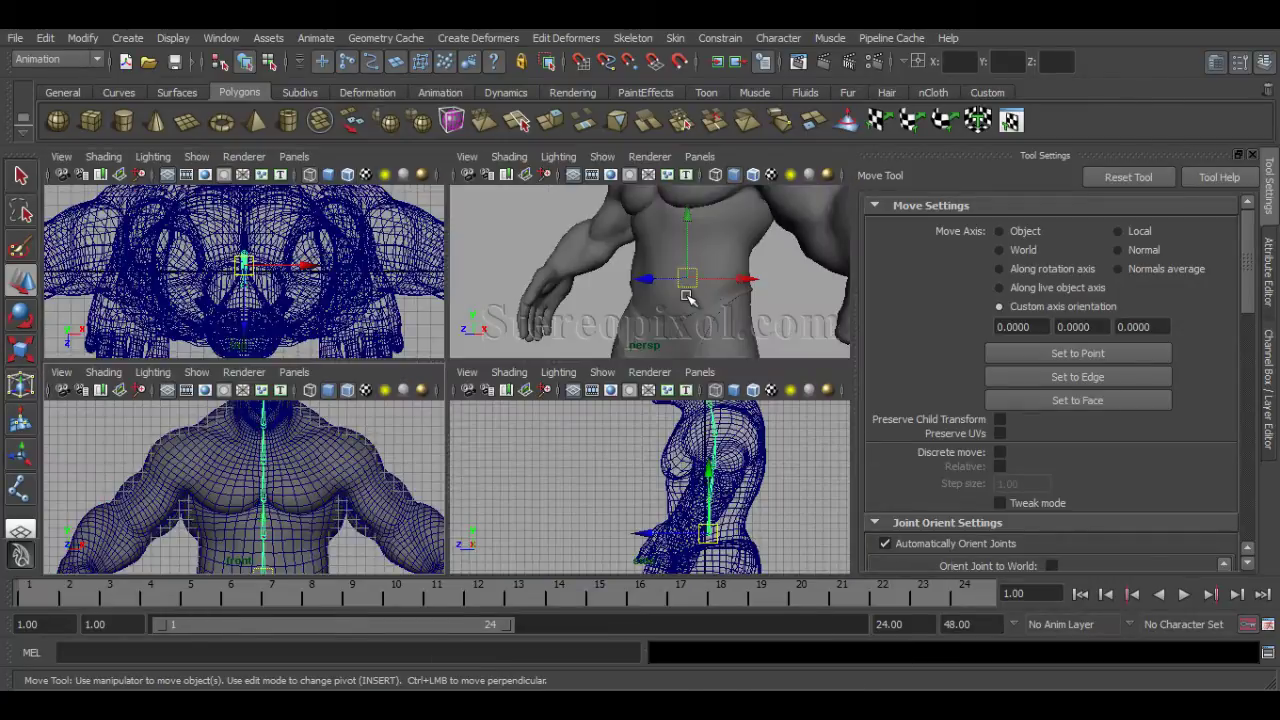
{"action": "key", "text": "space"}
{"action": "left_click_drag", "start_coordinate": [694, 386], "coordinate": [523, 157], "text": "alt"}
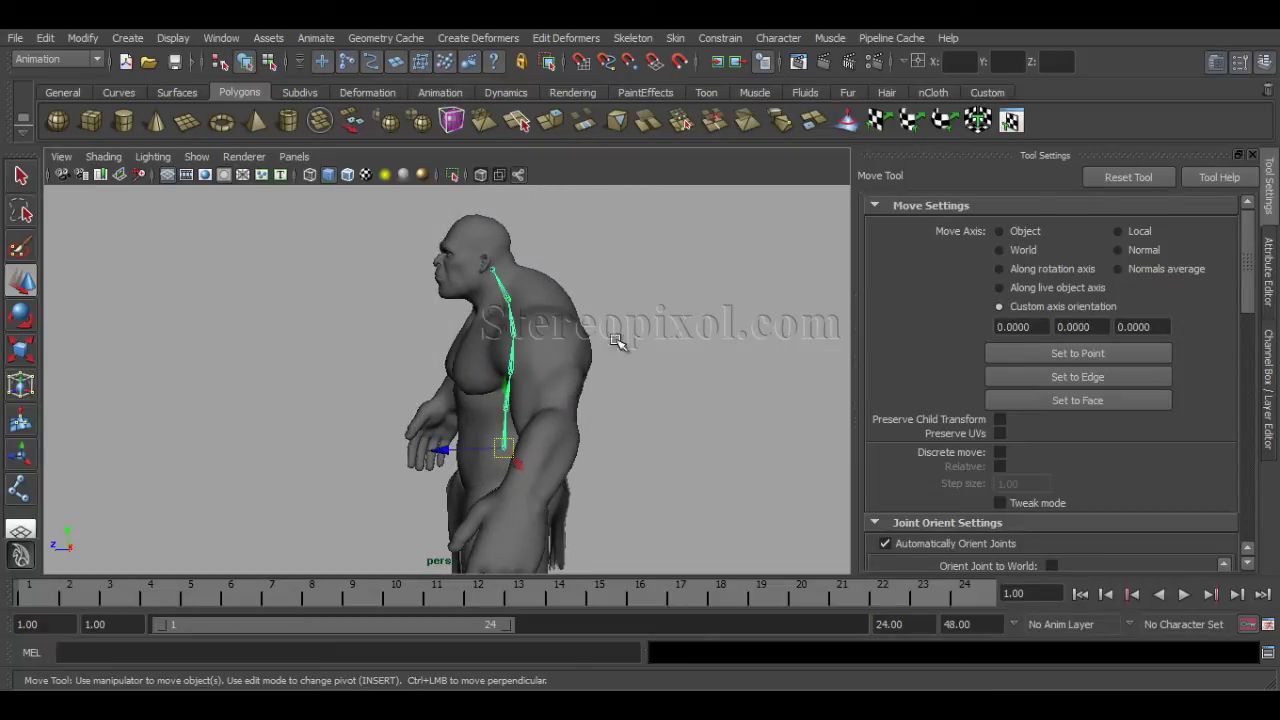
{"action": "left_click_drag", "start_coordinate": [530, 384], "coordinate": [585, 380], "text": "alt"}
{"action": "right_click_drag", "start_coordinate": [570, 388], "coordinate": [630, 398], "text": "alt"}
{"action": "middle_click_drag", "start_coordinate": [560, 390], "coordinate": [492, 409], "text": "alt"}
{"action": "left_click_drag", "start_coordinate": [530, 400], "coordinate": [580, 415], "text": "alt"}
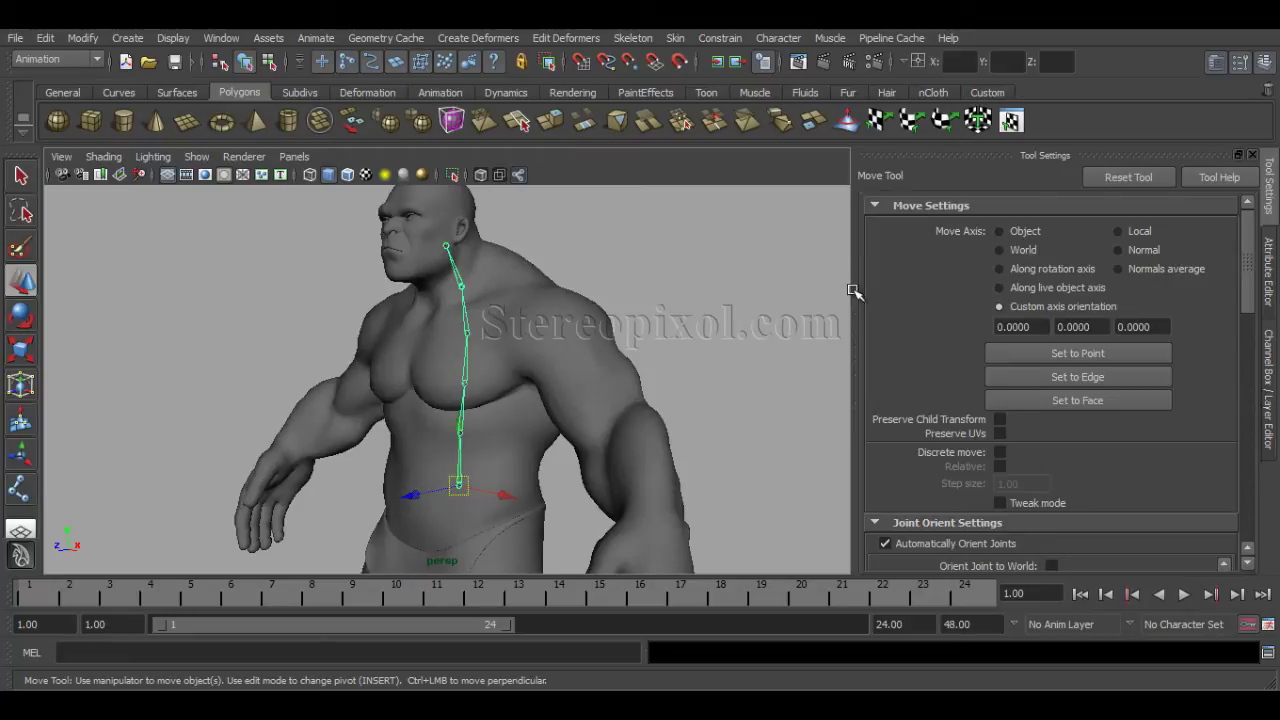
- Show the root joint's attributes and rename the joint Pelvis
{"action": "key", "text": "ctrl+a"}
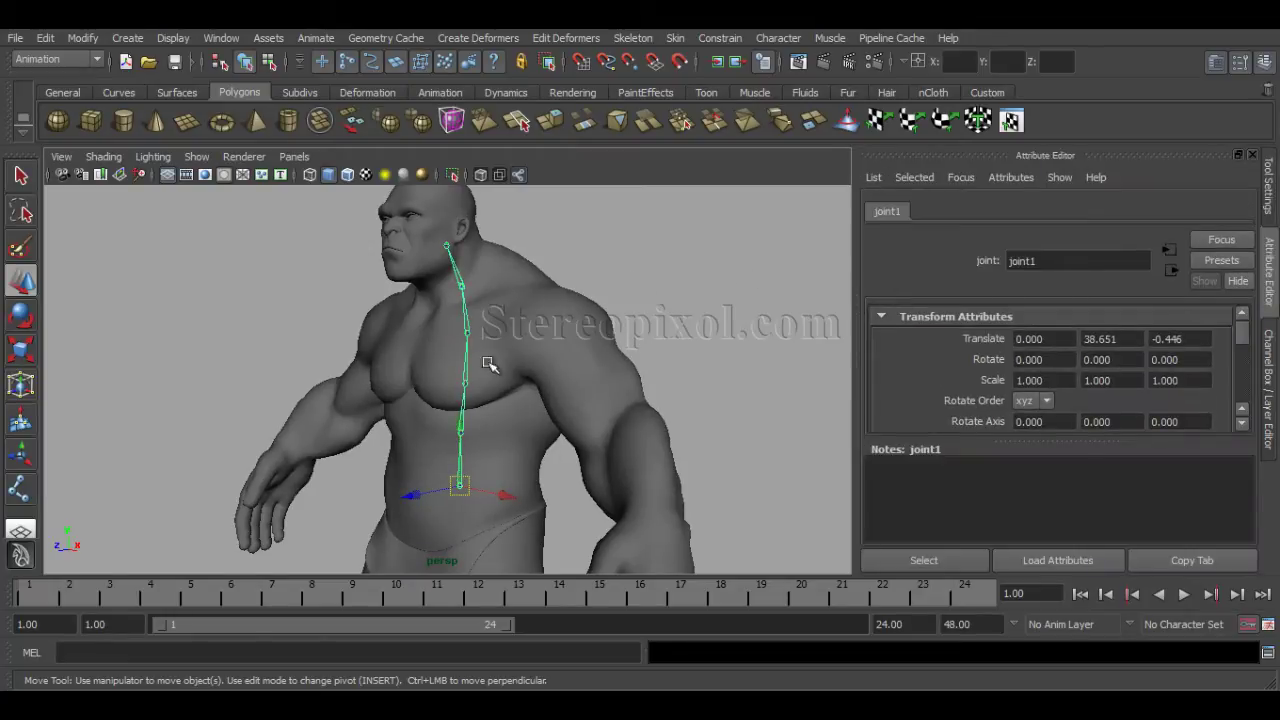
{"action": "left_click_drag", "start_coordinate": [676, 310], "coordinate": [713, 378], "text": "alt"}
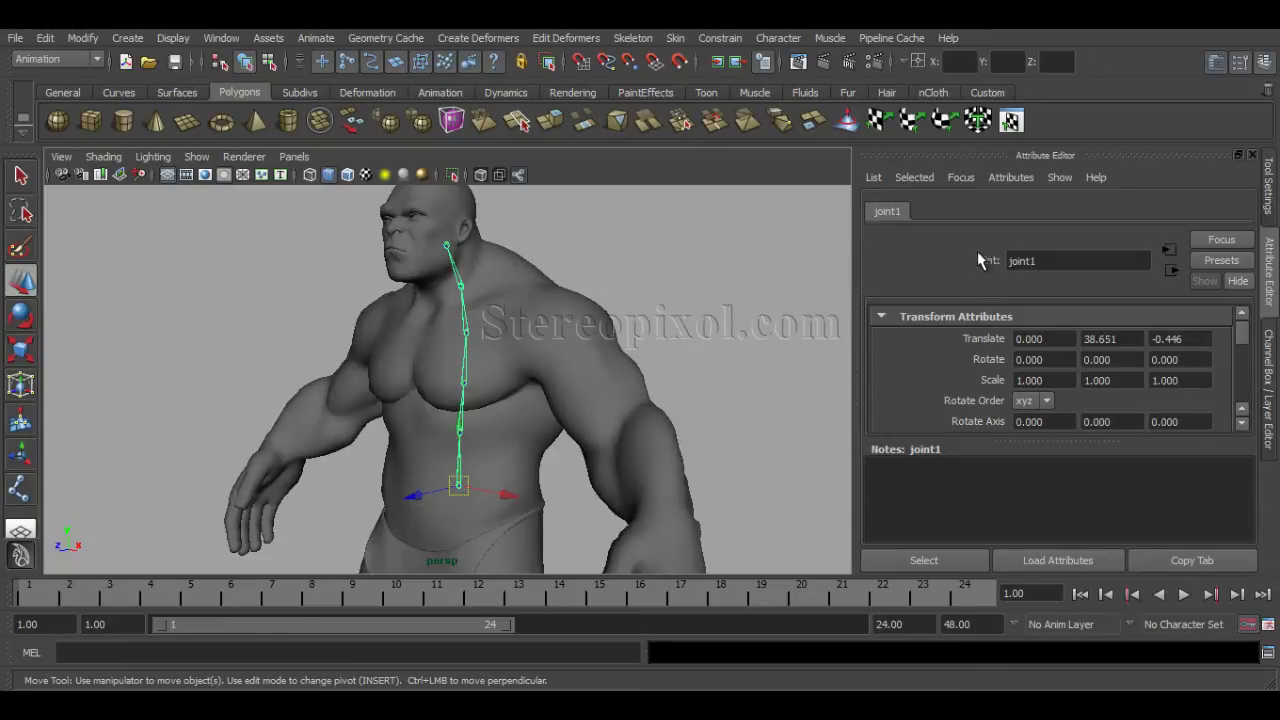
{"action": "double_click", "coordinate": [1055, 262]}
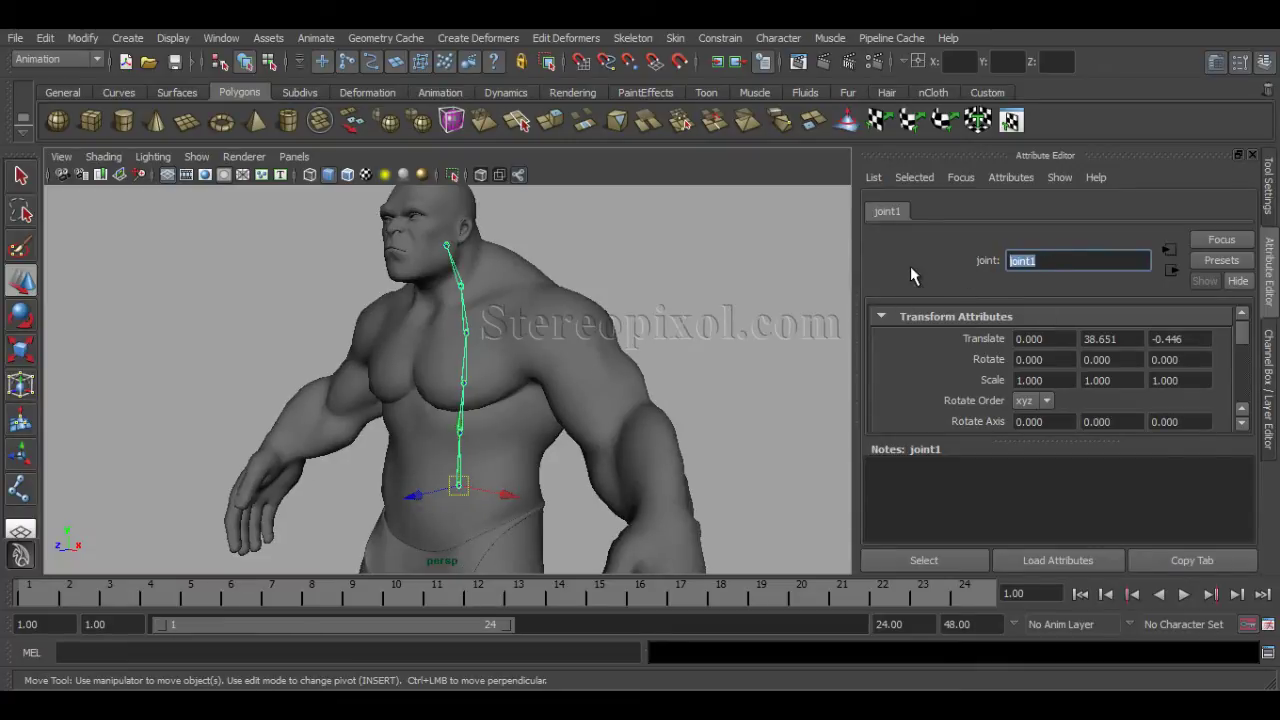
{"action": "type", "text": "Pel"}
{"action": "type", "text": "vis"}
{"action": "key", "text": "Return"}
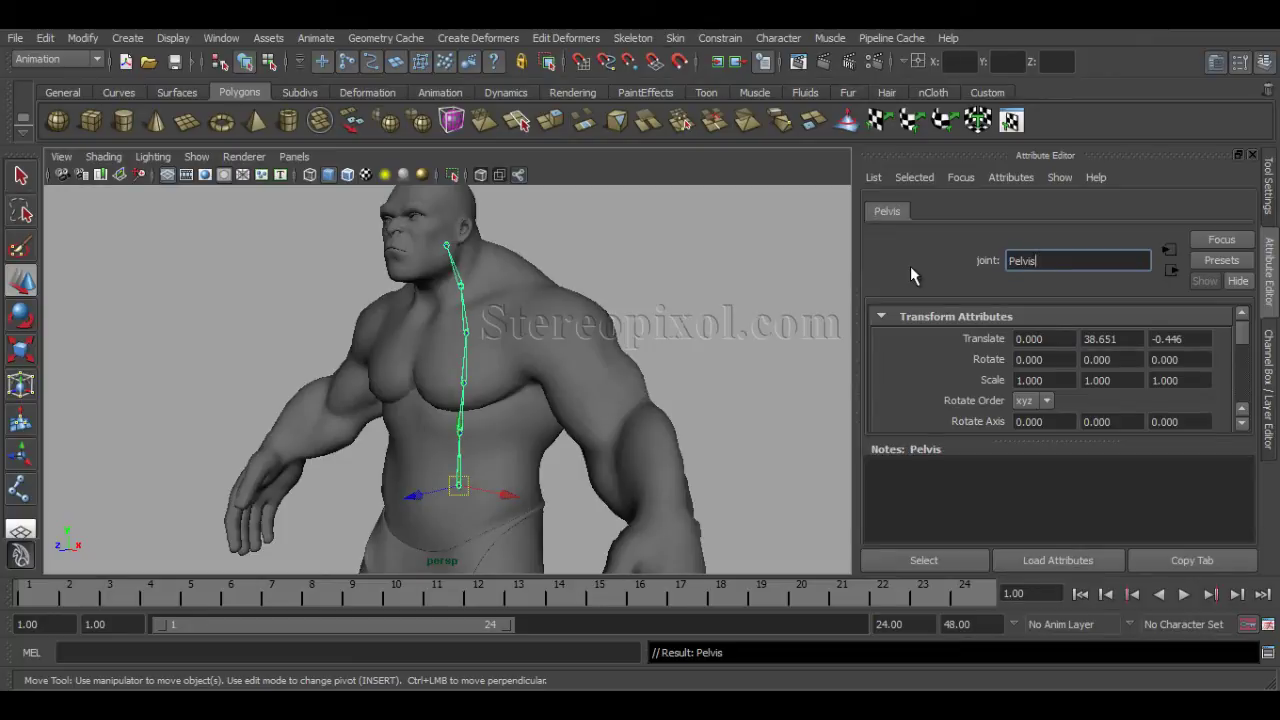
- Rename the first spine joint above the pelvis Spine_01
{"action": "left_click", "coordinate": [458, 426]}
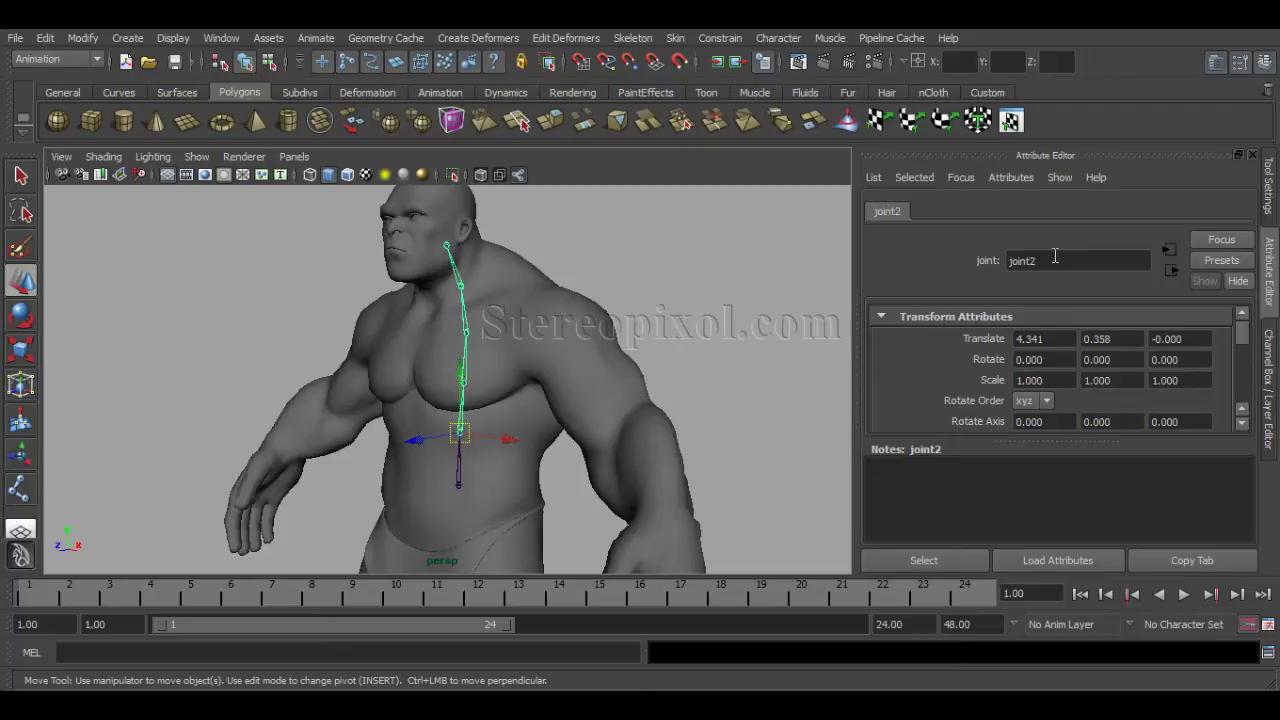
{"action": "double_click", "coordinate": [1050, 261]}
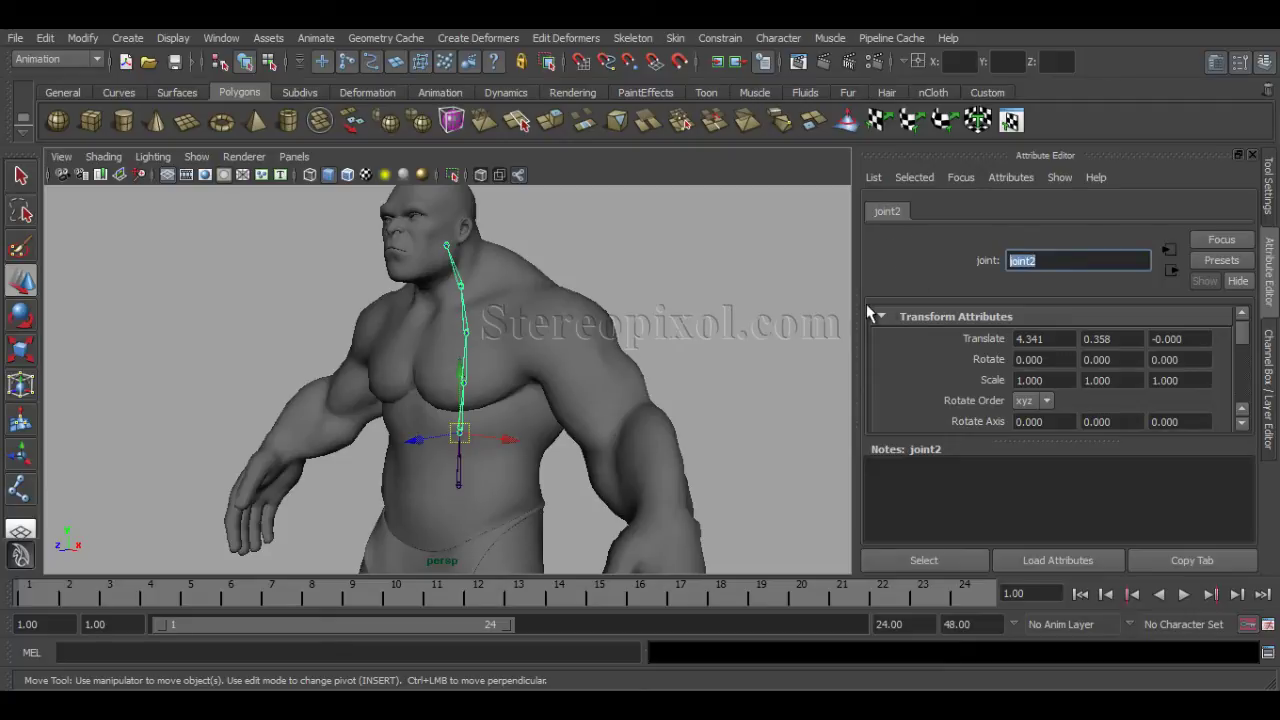
{"action": "type", "text": "Spine_01"}
{"action": "key", "text": "Return"}
- Rename the second spine joint above the pelvis Spine_02
{"action": "left_click", "coordinate": [461, 374]}
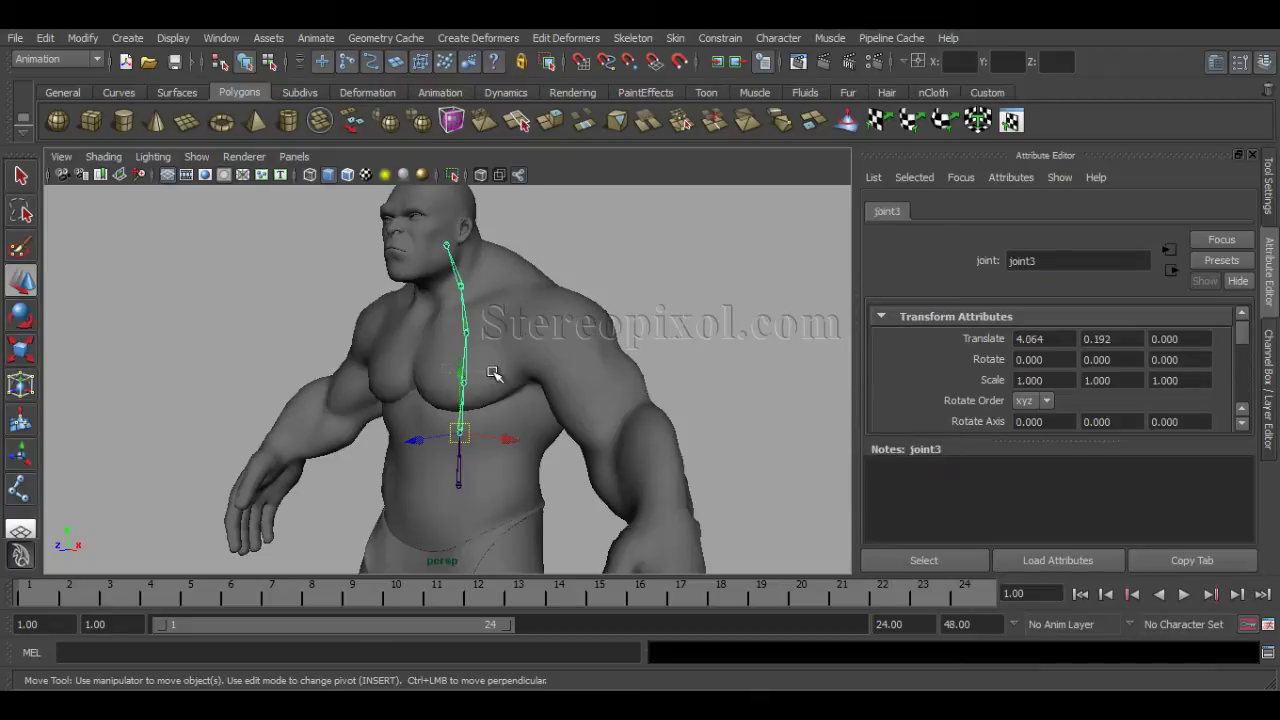
{"action": "double_click", "coordinate": [1046, 262]}
{"action": "type", "text": "Spine_02"}
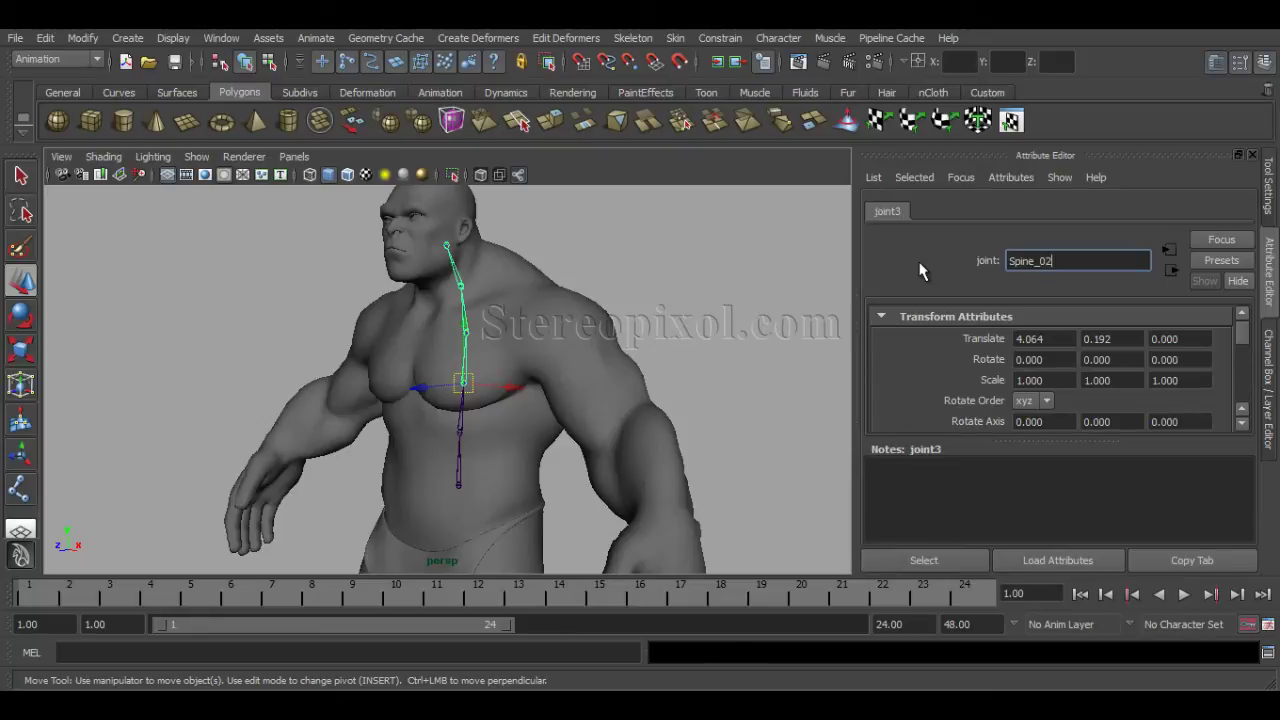
{"action": "key", "text": "Return"}
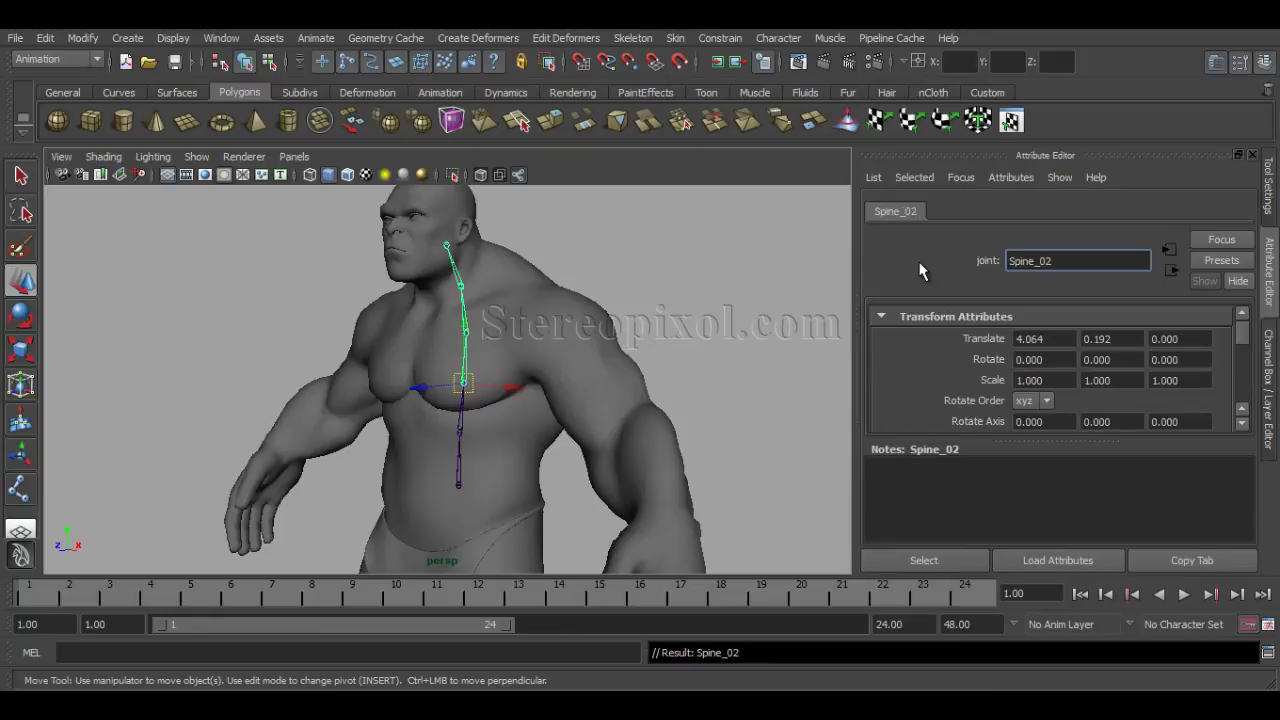
- Rename the third spine joint above the pelvis, at upper chest height, Spine_03
{"action": "left_click", "coordinate": [463, 329]}
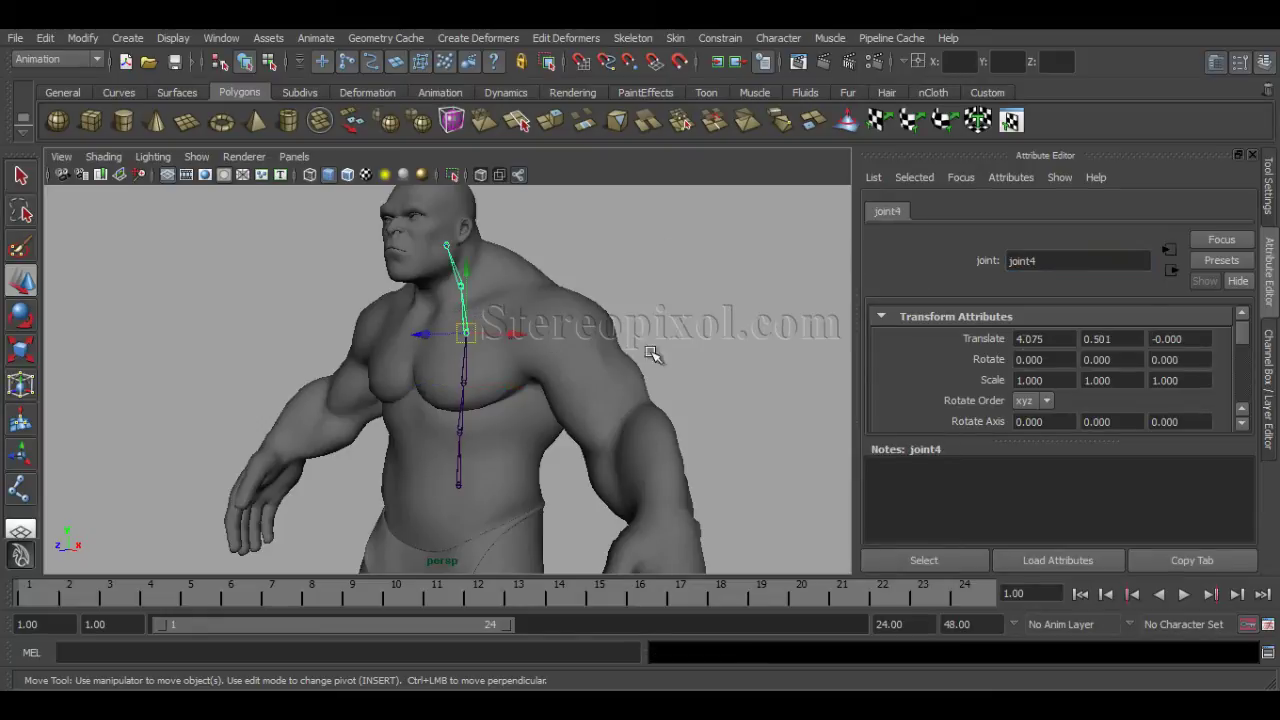
{"action": "double_click", "coordinate": [1046, 260]}
{"action": "type", "text": "Sp"}
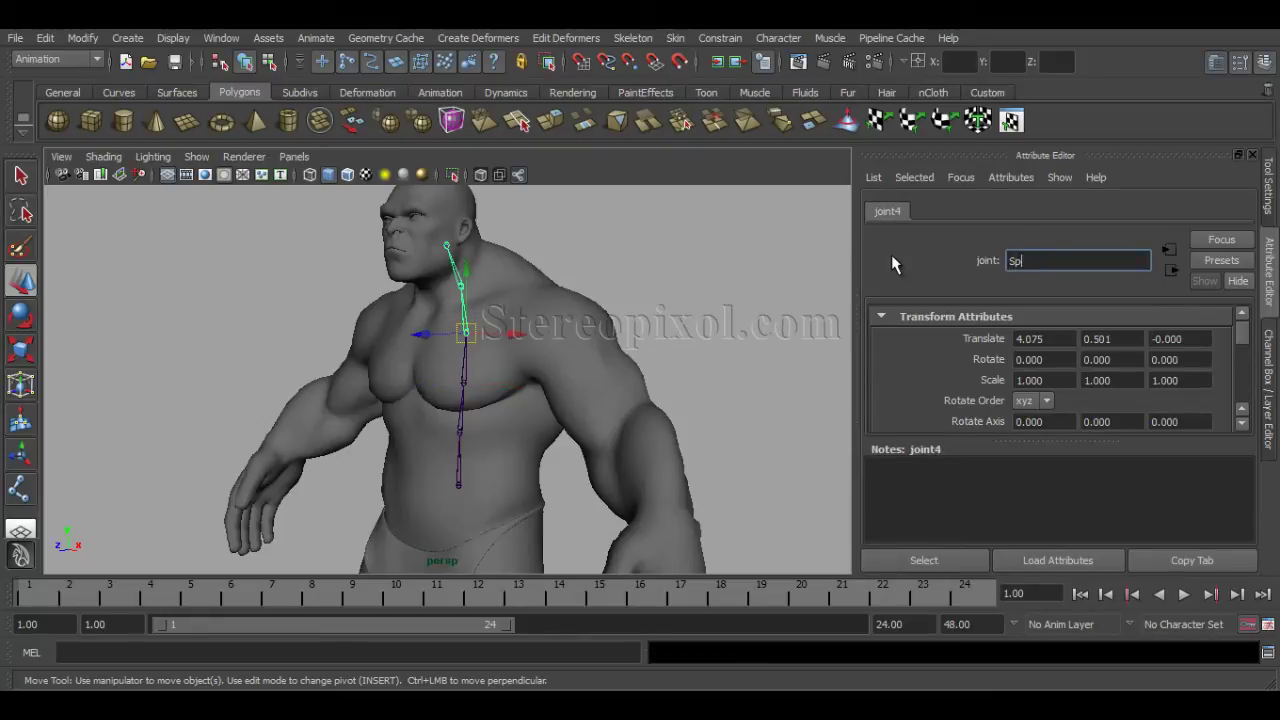
{"action": "type", "text": "ine_03"}
{"action": "key", "text": "Return"}
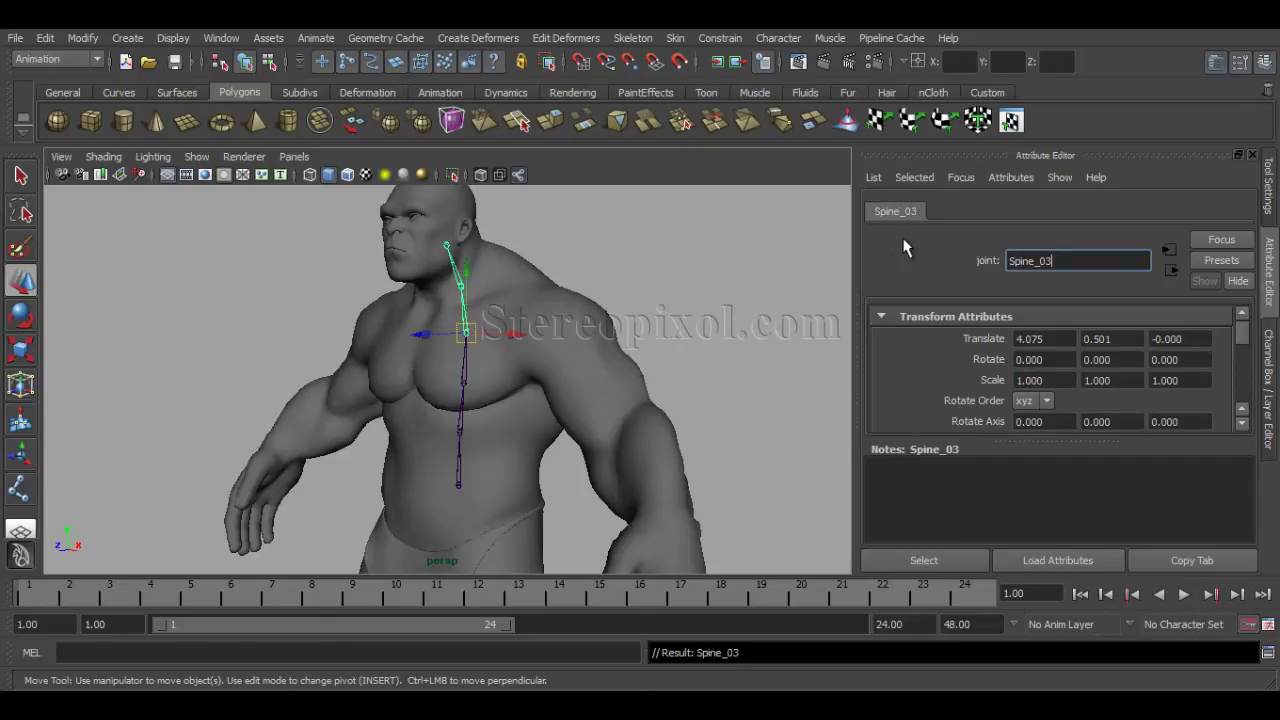
- Raise the joint at the base of the neck slightly in the side view, to a translation of about 4.62, 1.01, 0
{"action": "left_click", "coordinate": [460, 285]}
{"action": "left_click_drag", "start_coordinate": [633, 374], "coordinate": [714, 409], "text": "alt"}
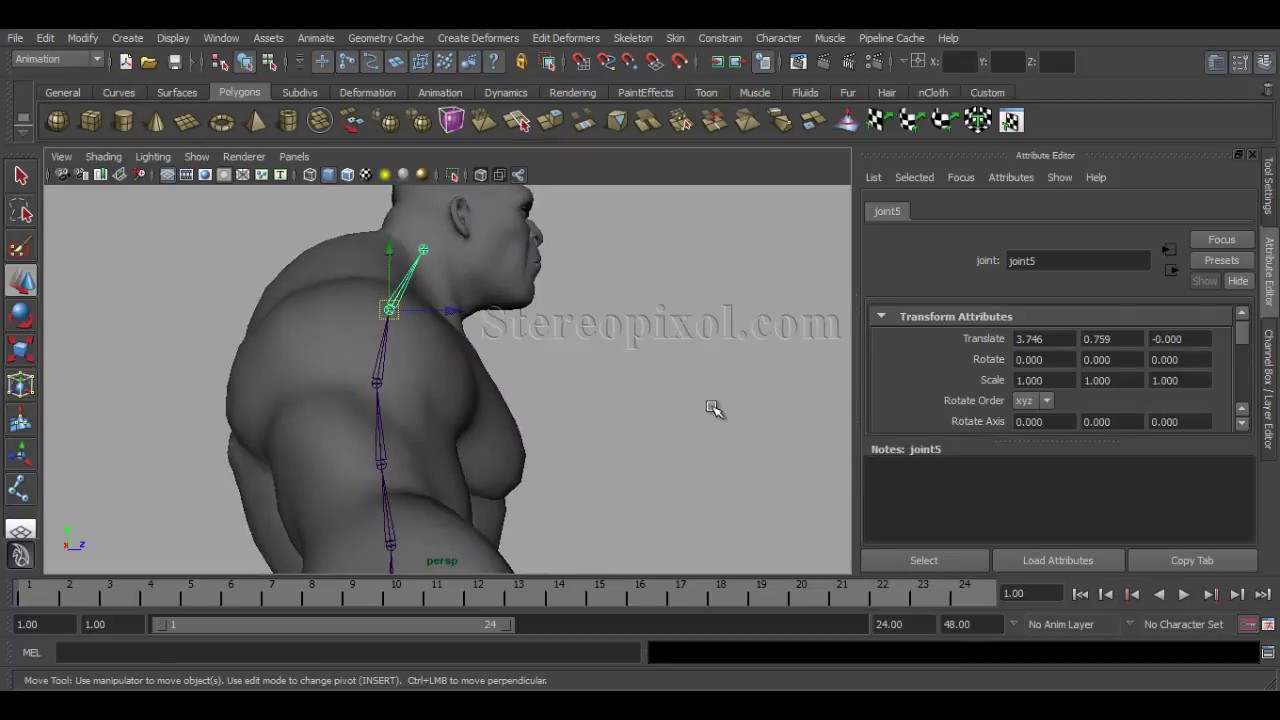
{"action": "key", "text": "space"}
{"action": "key", "text": "space"}
{"action": "key", "text": "space"}
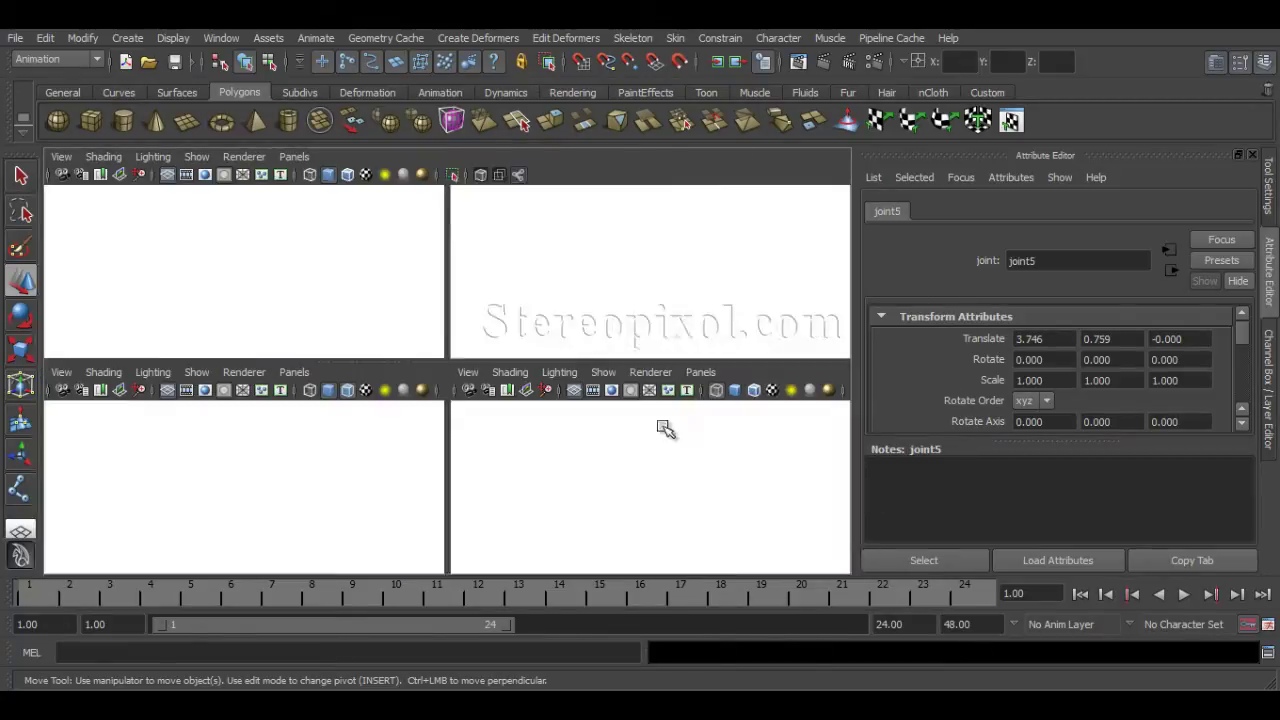
{"action": "key", "text": "space"}
{"action": "middle_click_drag", "start_coordinate": [521, 477], "coordinate": [523, 517], "text": "alt"}
{"action": "right_click_drag", "start_coordinate": [521, 471], "coordinate": [622, 356], "text": "alt"}
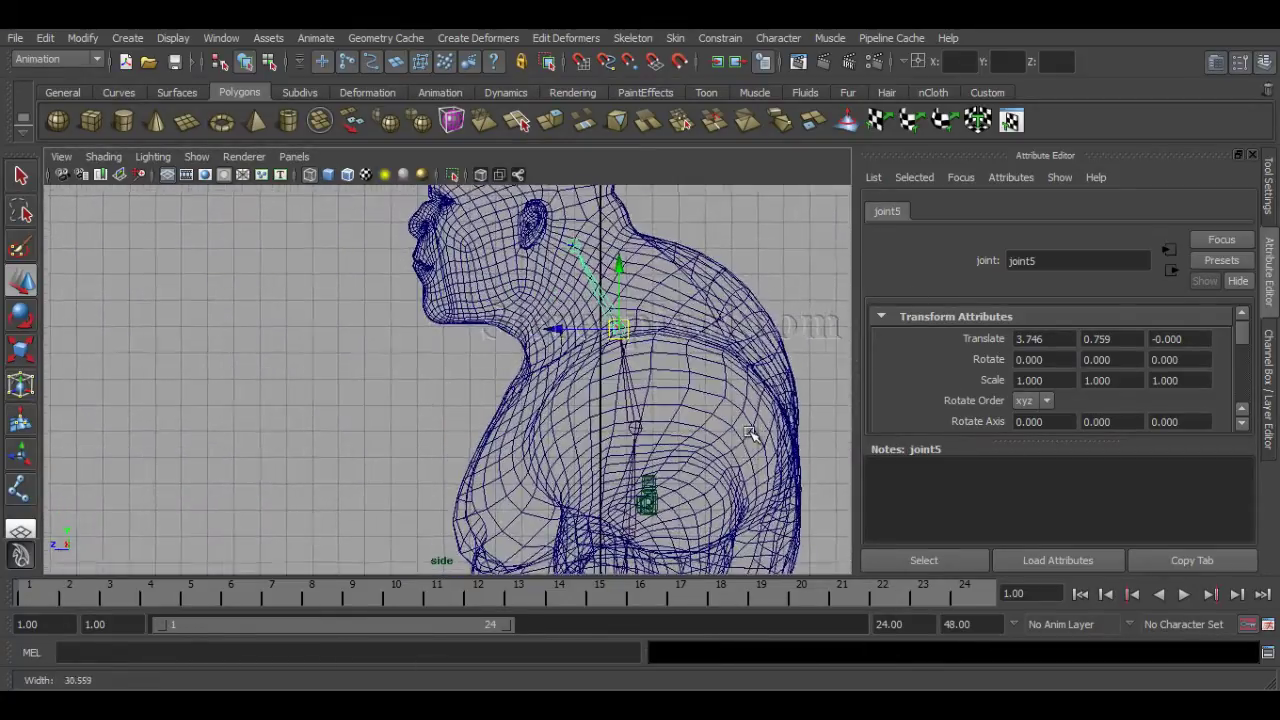
{"action": "middle_click_drag", "start_coordinate": [622, 356], "coordinate": [582, 357], "text": "alt"}
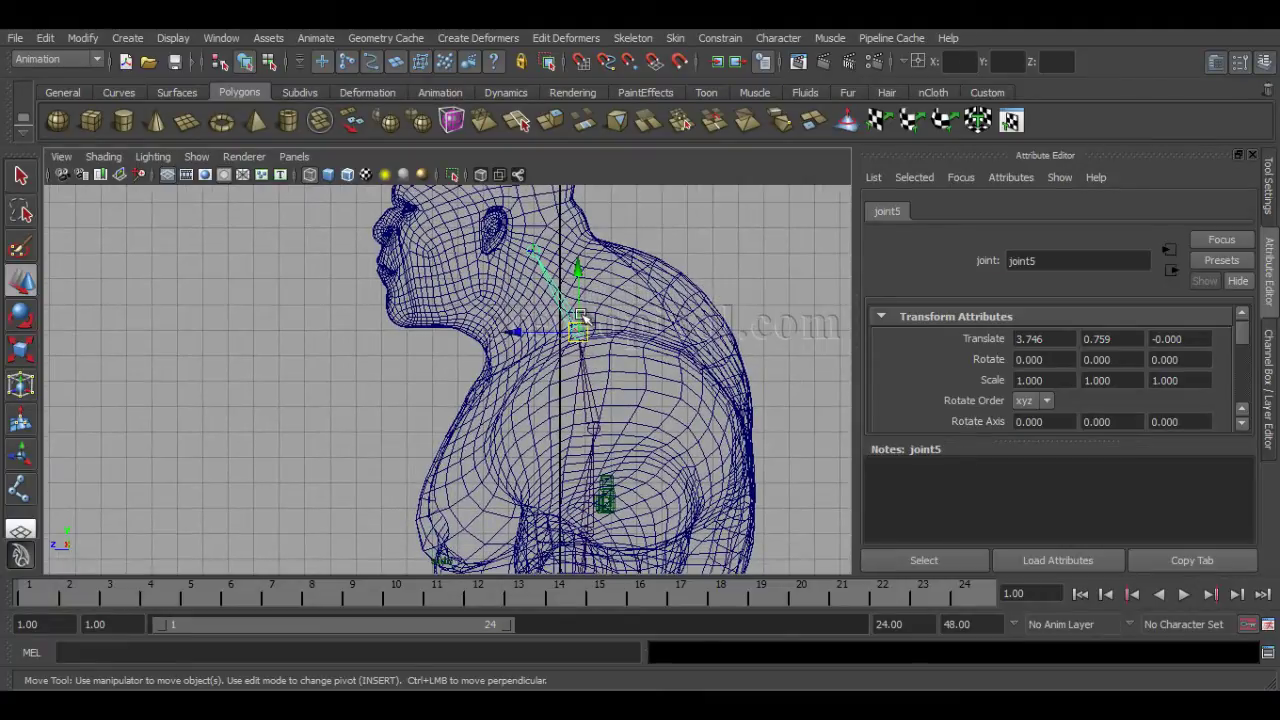
{"action": "left_click_drag", "start_coordinate": [580, 316], "coordinate": [532, 308]}
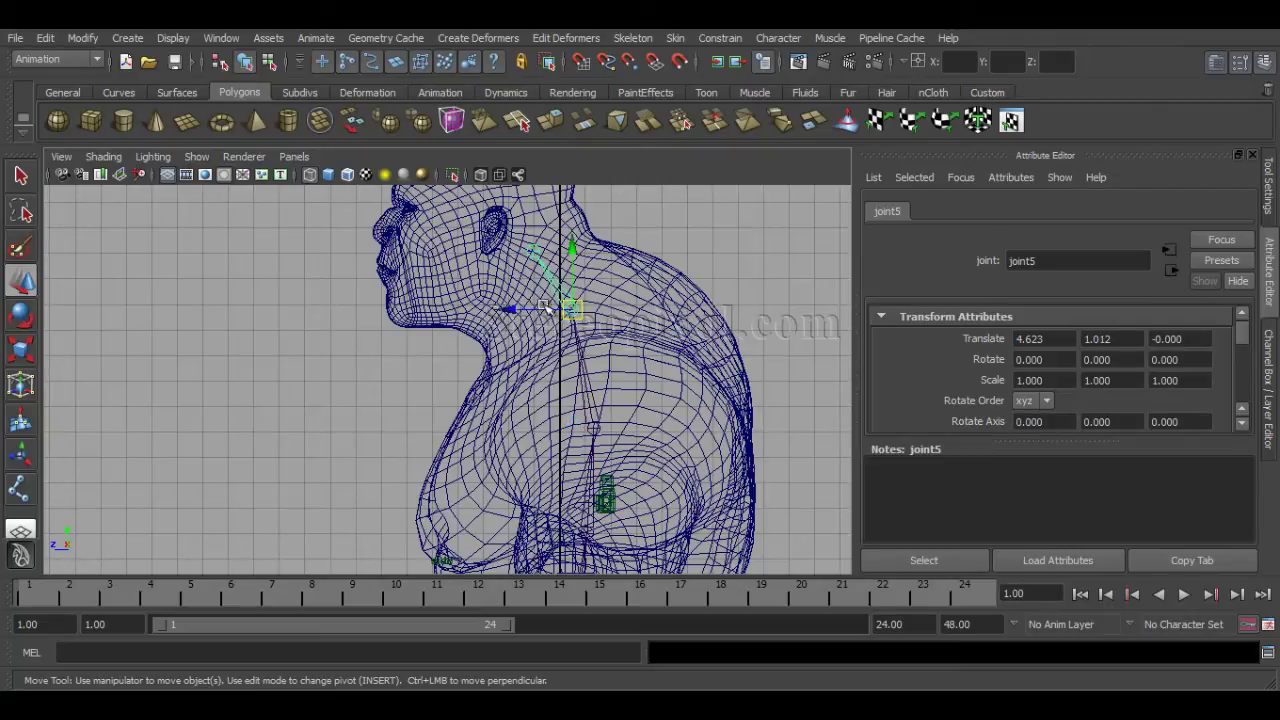
- Rename the repositioned joint at the base of the neck Neck
{"action": "double_click", "coordinate": [1052, 261]}
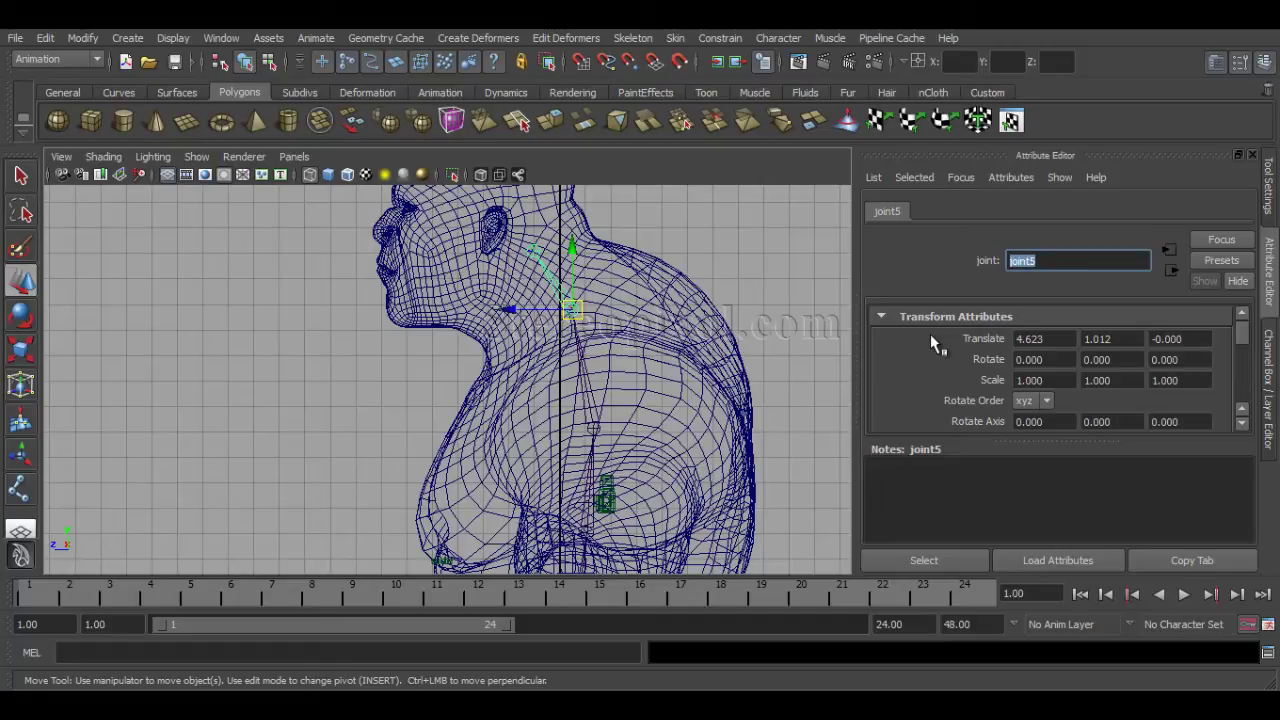
{"action": "type", "text": "Neck"}
{"action": "key", "text": "Return"}
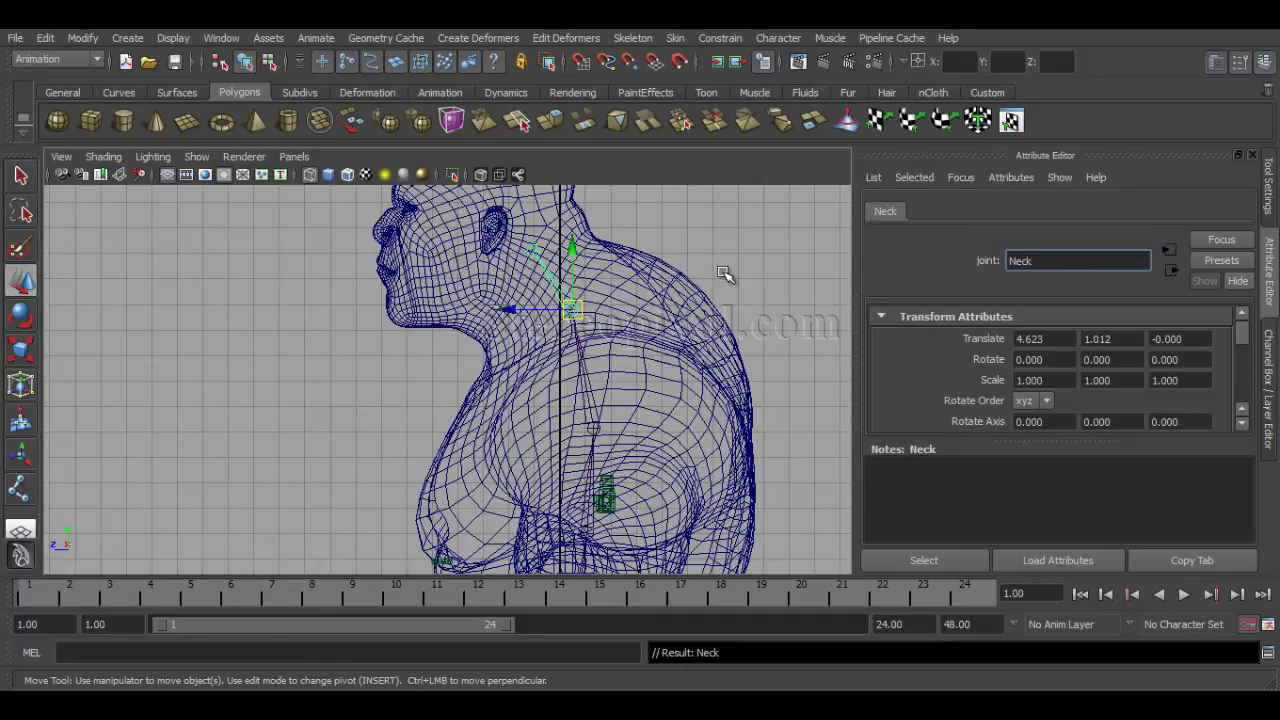
- Examine the neck and head joints against the shaded head from both sides in the perspective view, with nothing selected
{"action": "key", "text": "space"}
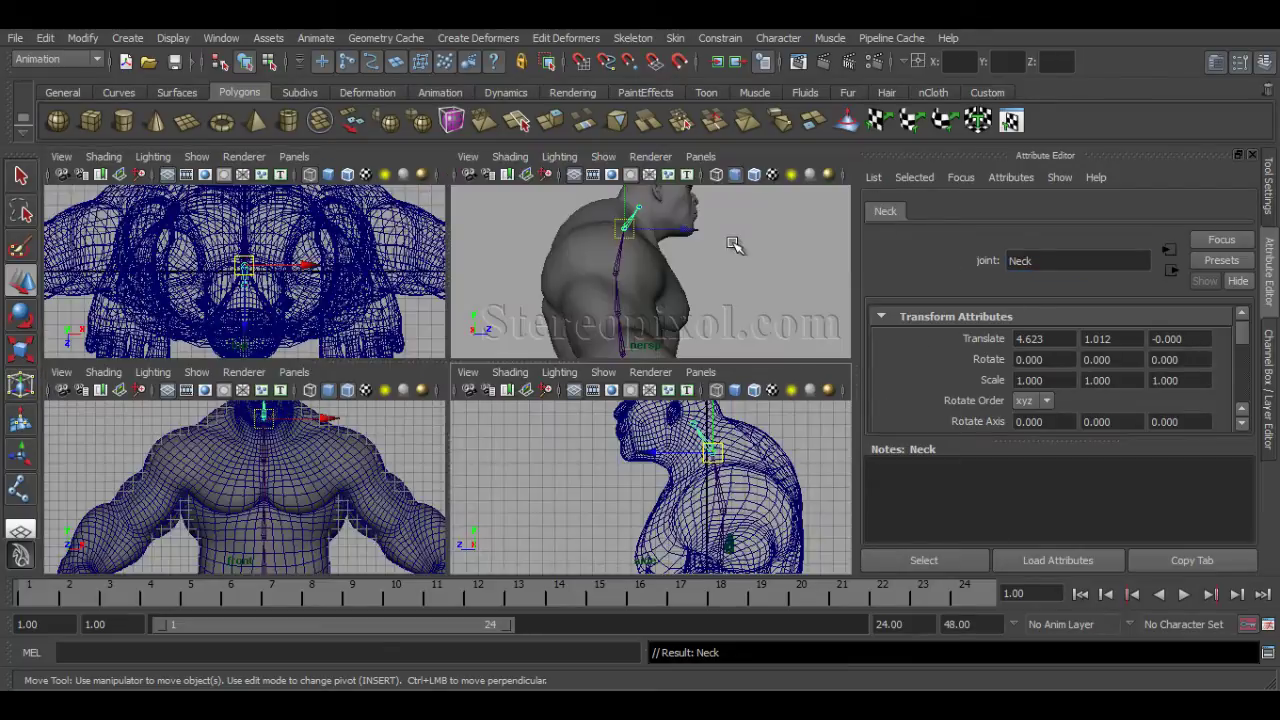
{"action": "key", "text": "space"}
{"action": "middle_click_drag", "start_coordinate": [603, 266], "coordinate": [635, 384], "text": "alt"}
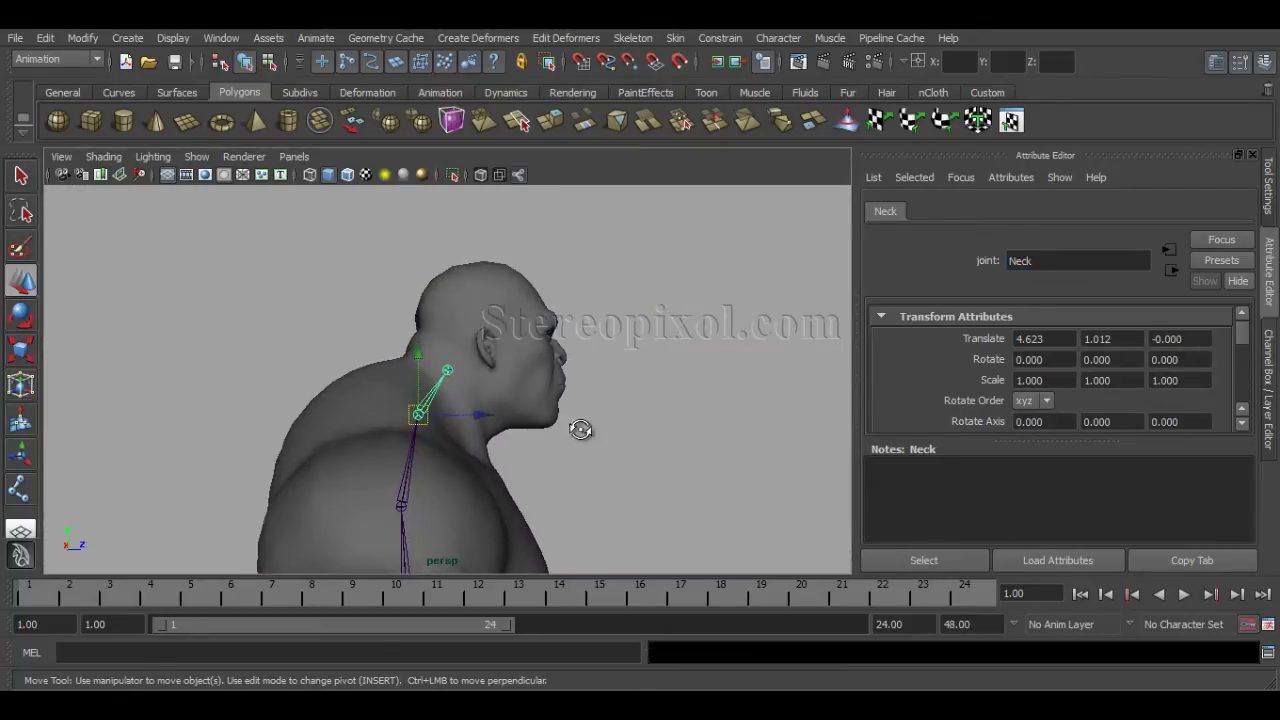
{"action": "mouse_move", "coordinate": [582, 430]}
{"action": "left_mouse_down", "text": "alt"}
{"action": "mouse_move", "coordinate": [551, 434]}
{"action": "mouse_move", "coordinate": [566, 432]}
{"action": "left_mouse_up", "text": "alt"}
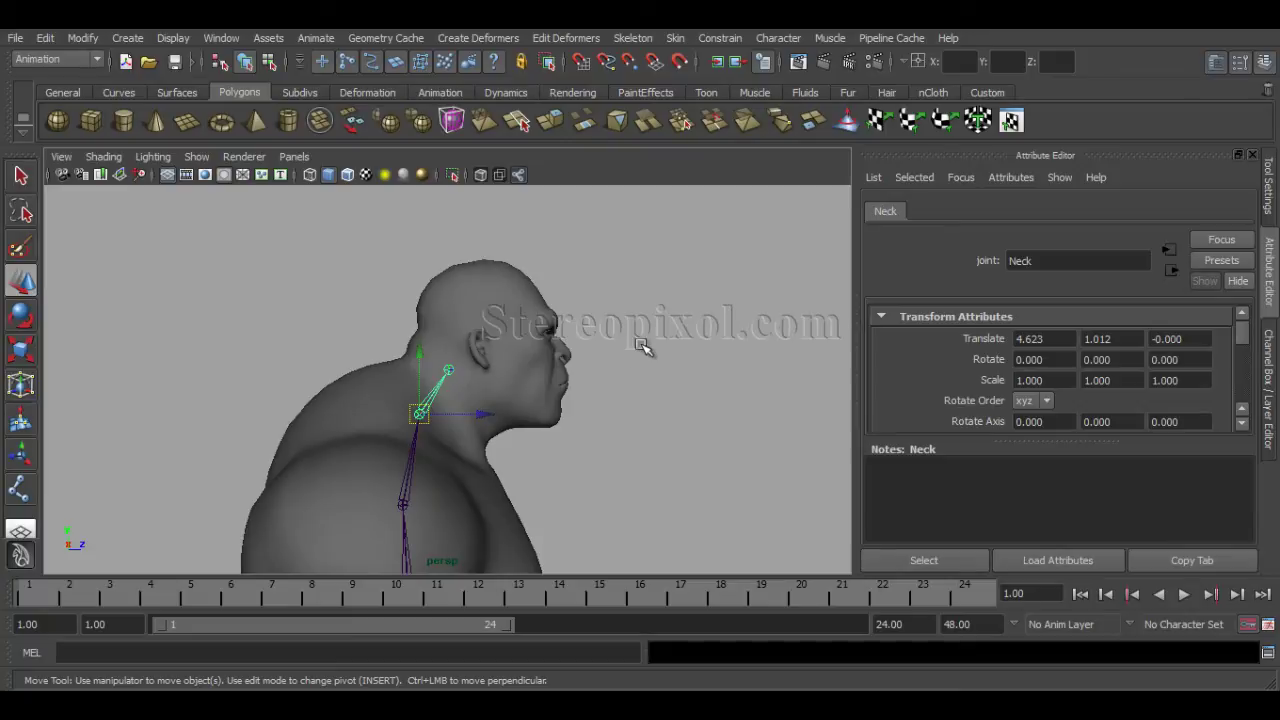
{"action": "left_click_drag", "start_coordinate": [551, 381], "coordinate": [497, 410], "text": "alt"}
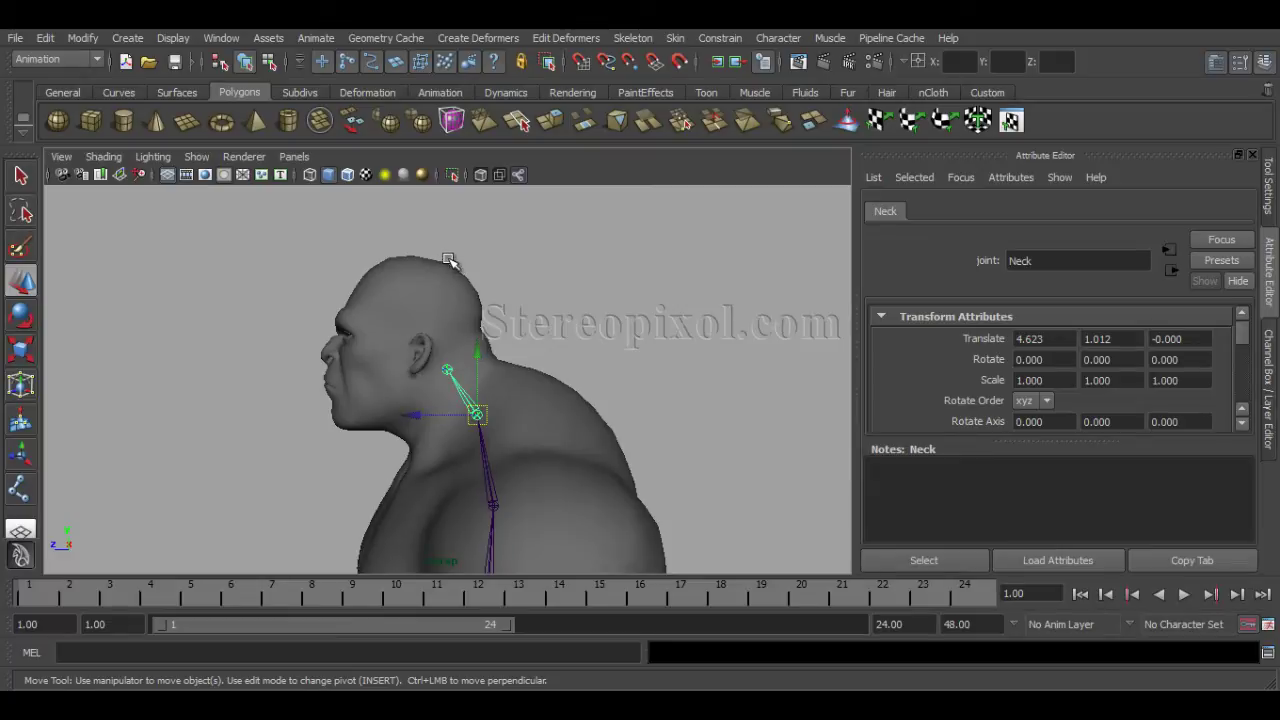
{"action": "left_click", "coordinate": [670, 320]}
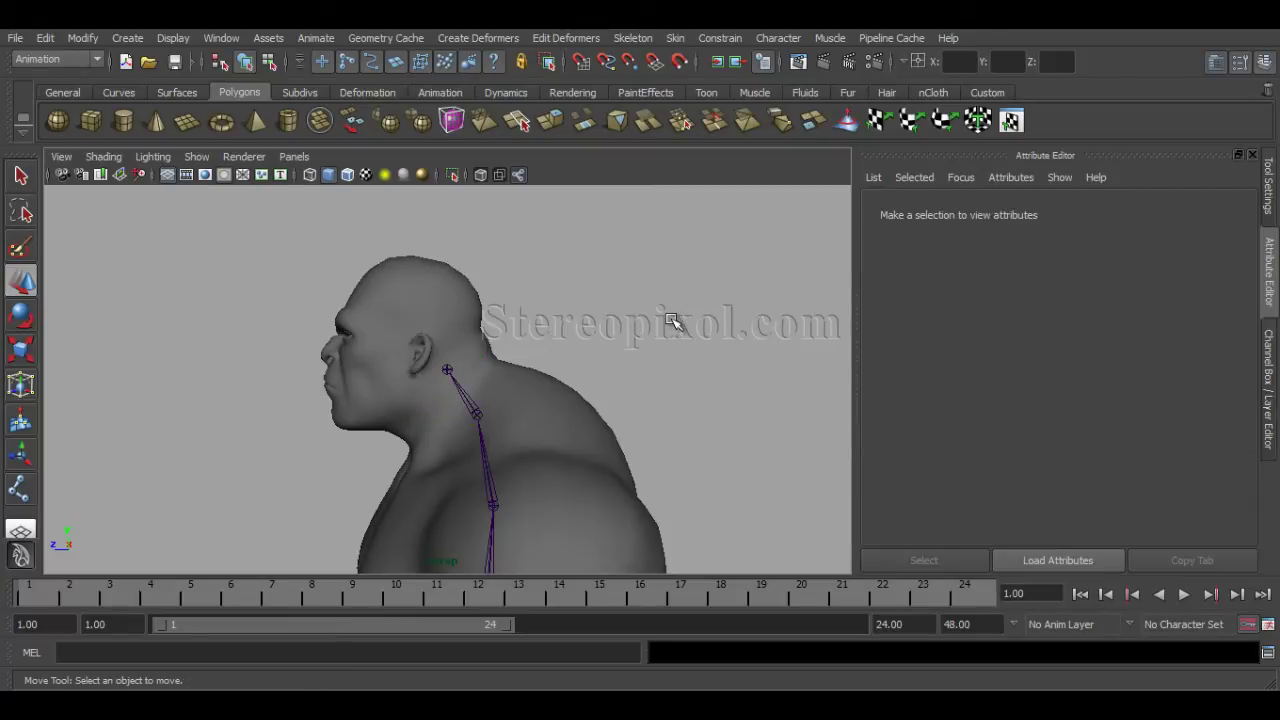
{"action": "left_click", "coordinate": [632, 39]}
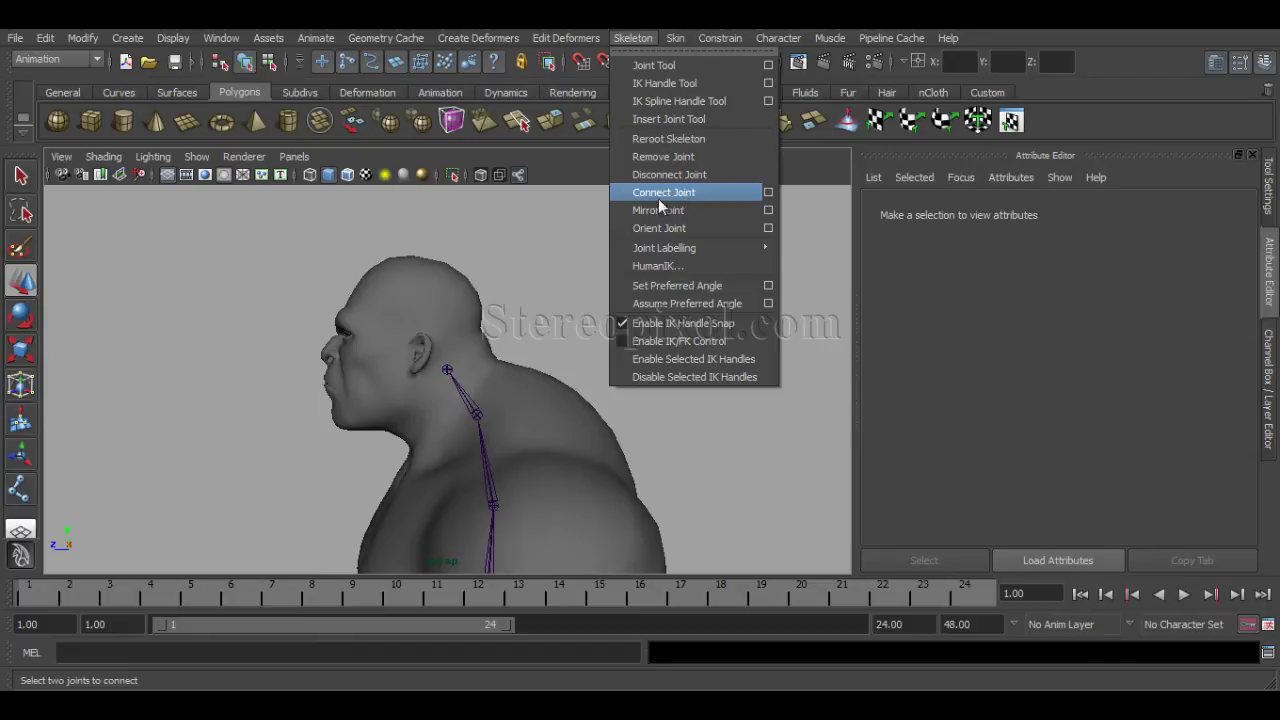
{"action": "left_click", "coordinate": [571, 272]}
- Place a separate single joint at the top of the head in the side view with the Joint Tool, at about Y 63.7, Z 1.18
{"action": "key", "text": "space"}
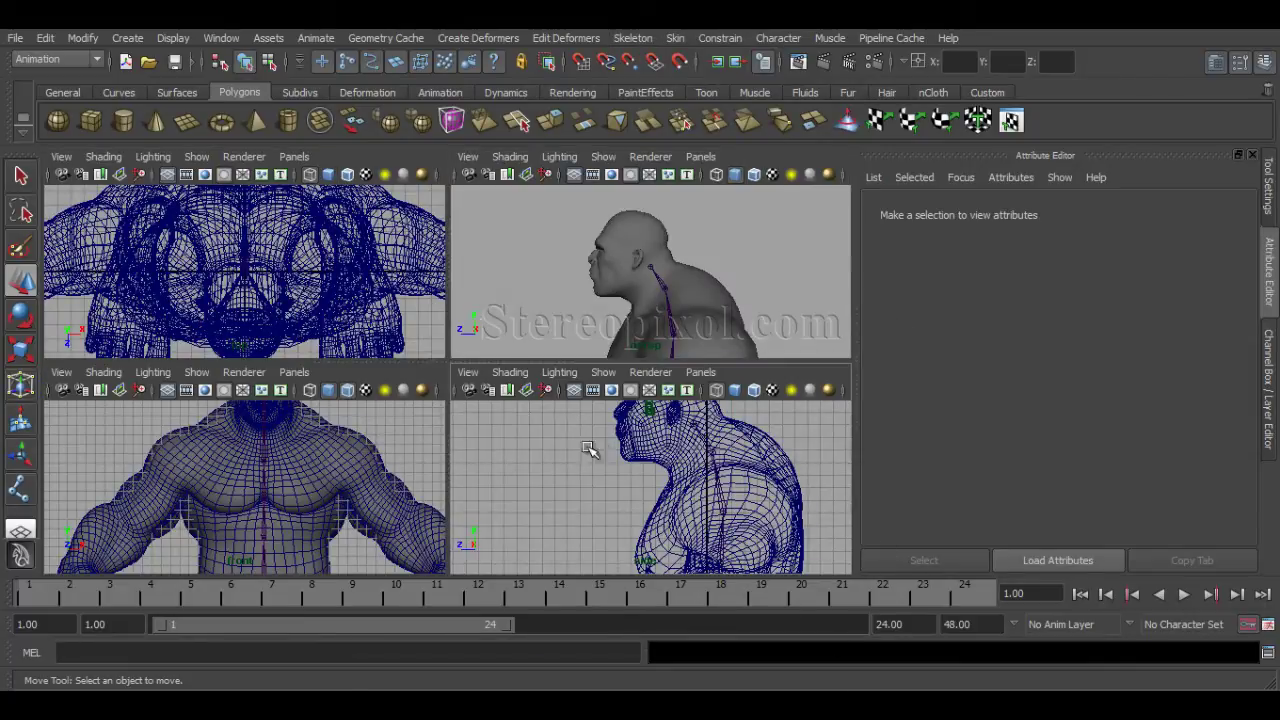
{"action": "key", "text": "space"}
{"action": "middle_click_drag", "start_coordinate": [599, 405], "coordinate": [601, 460], "text": "alt"}
{"action": "middle_click_drag", "start_coordinate": [631, 328], "coordinate": [614, 350], "text": "alt"}
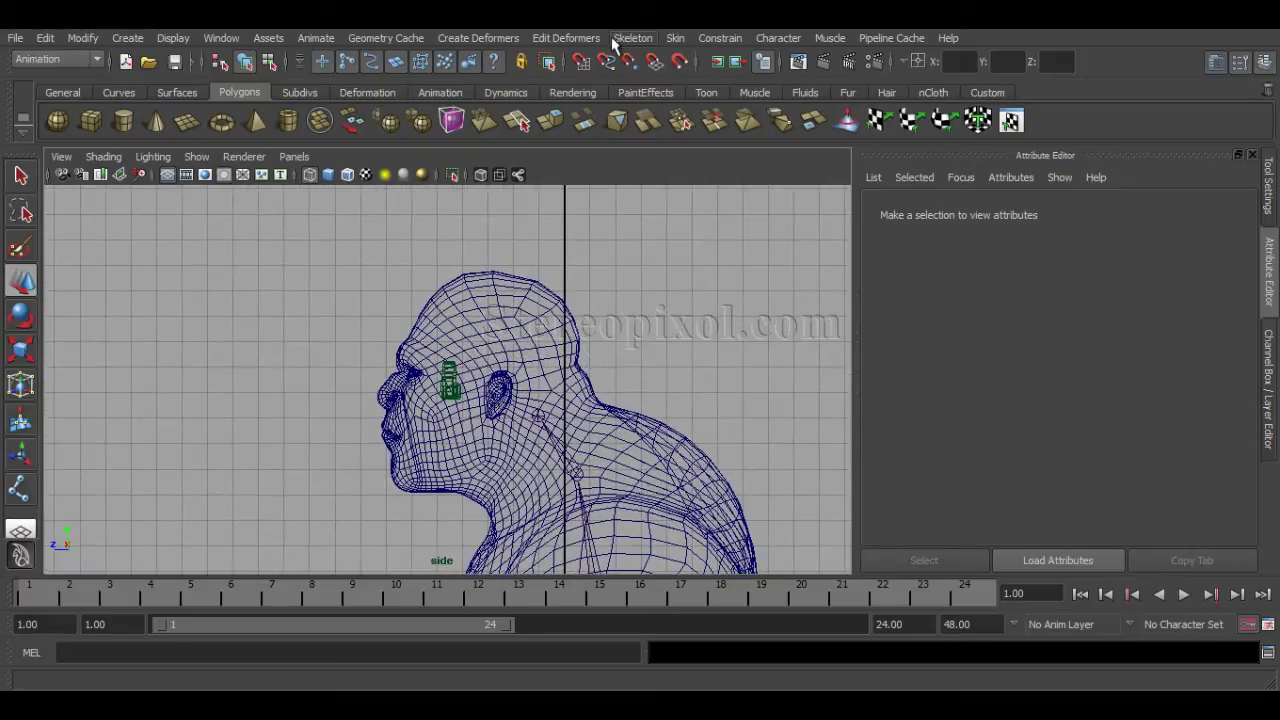
{"action": "left_click", "coordinate": [632, 38]}
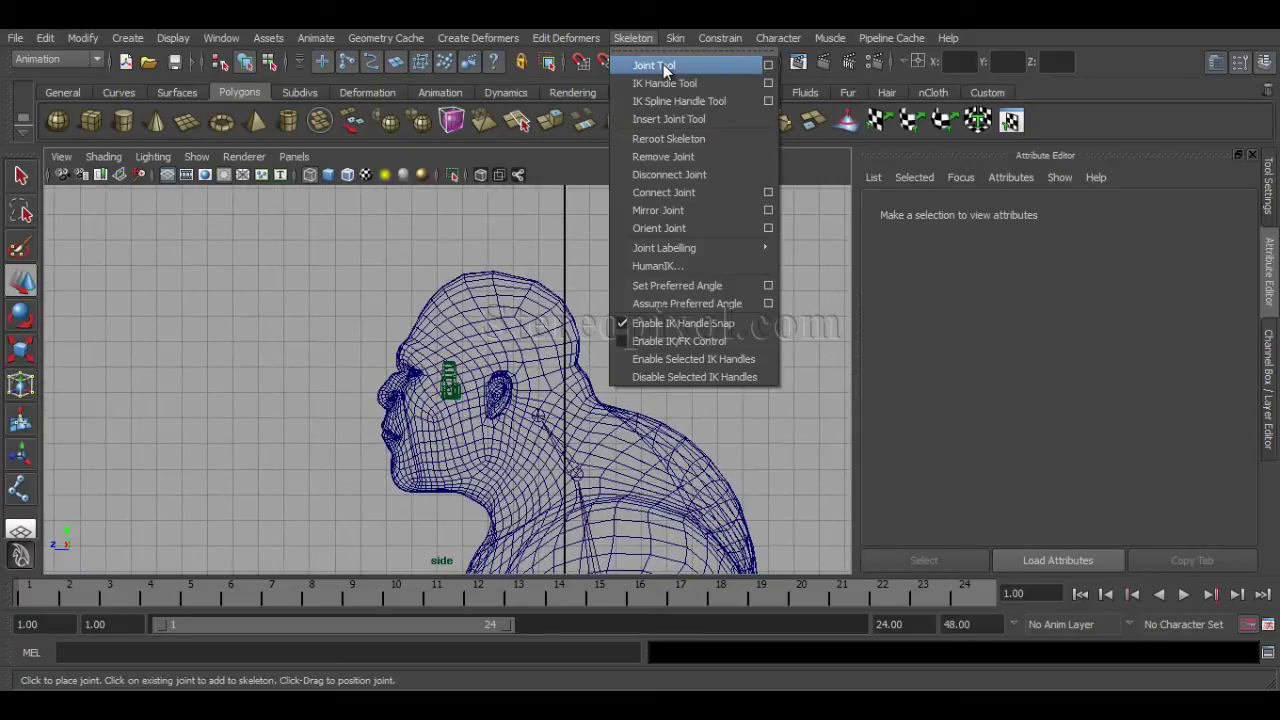
{"action": "left_click", "coordinate": [655, 65]}
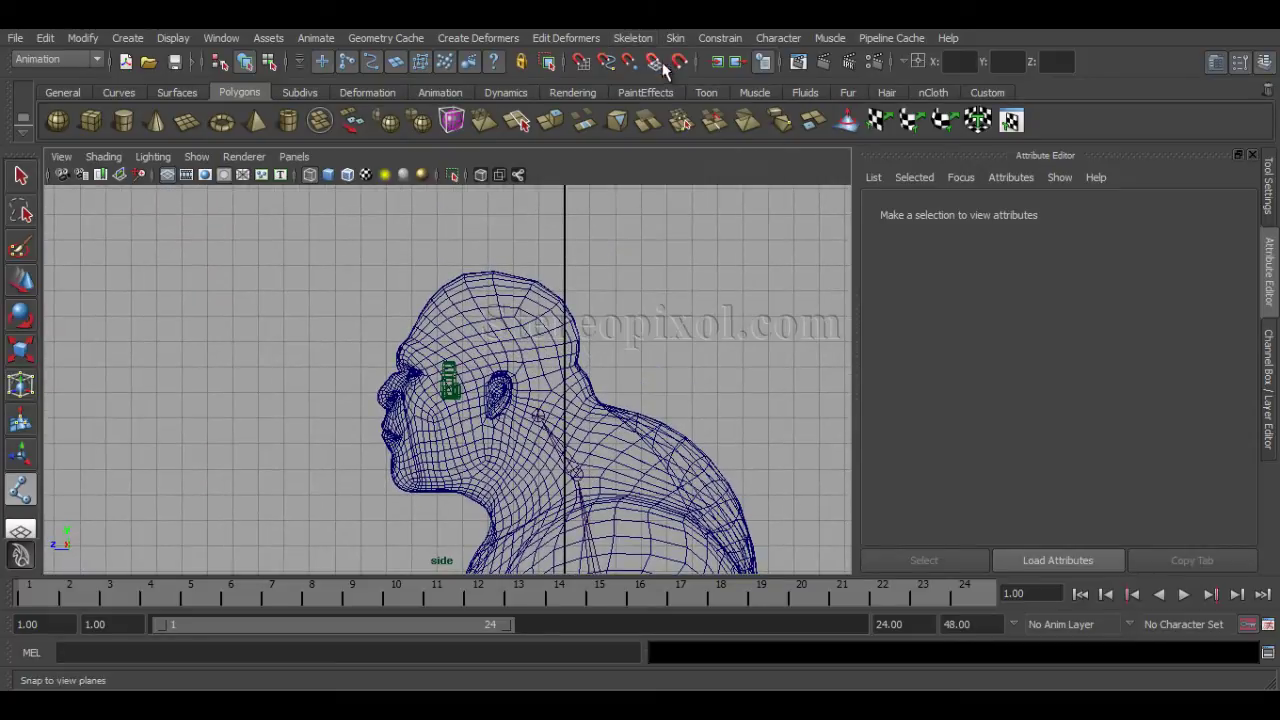
{"action": "left_click", "coordinate": [534, 270]}
{"action": "key", "text": "w"}
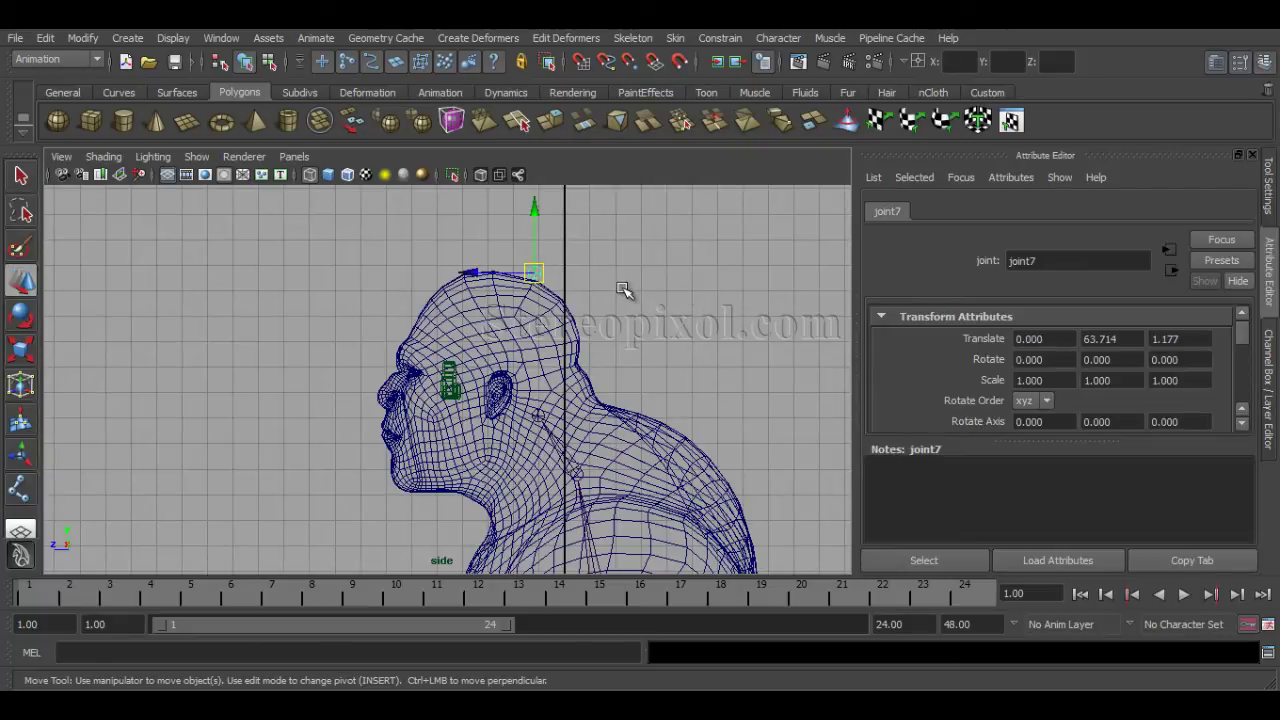
{"action": "left_click", "coordinate": [600, 250]}
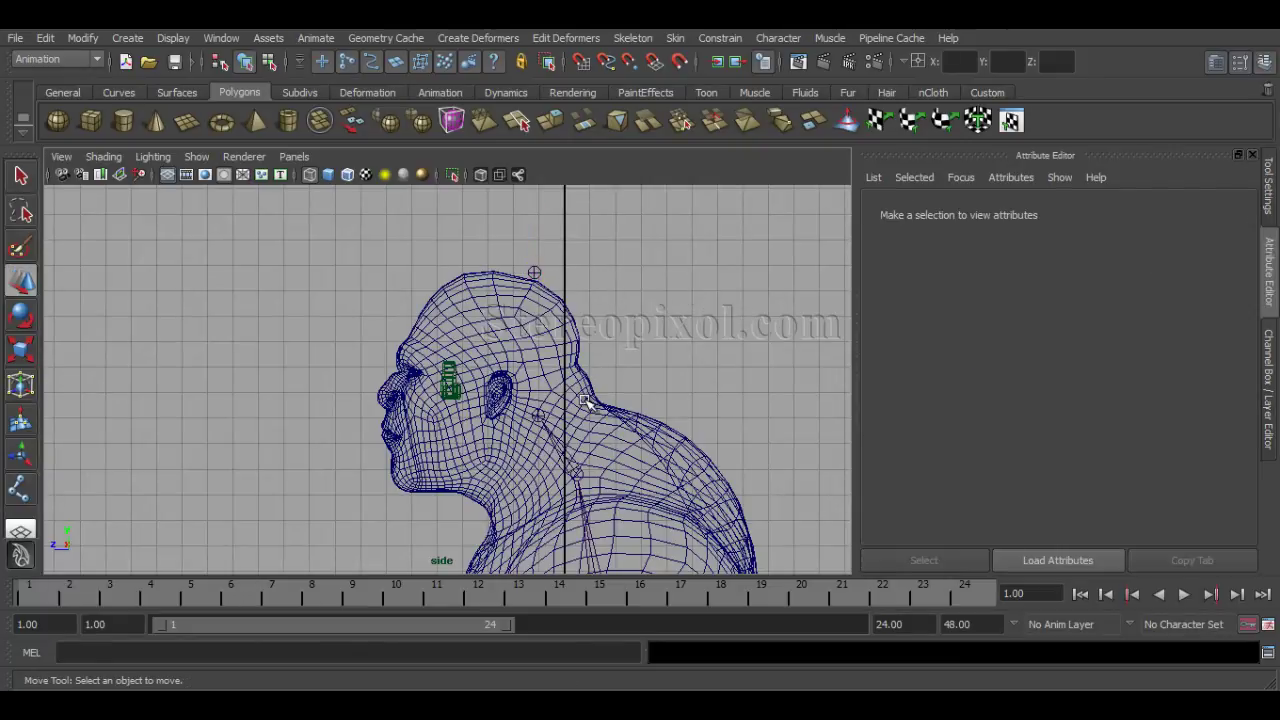
- Inspect the joint on top of the head, the joint behind the ear and the Neck joint in the side view
{"action": "middle_click_drag", "start_coordinate": [635, 337], "coordinate": [626, 273], "text": "alt"}
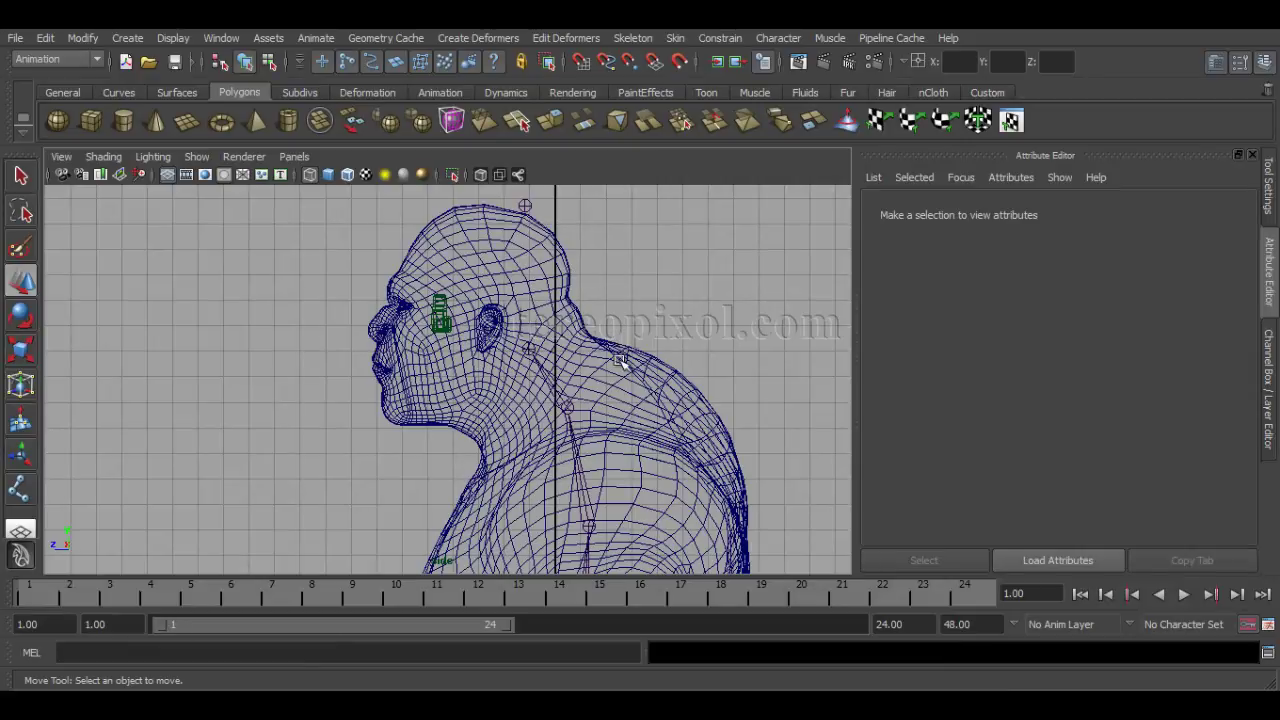
{"action": "mouse_move", "coordinate": [622, 363]}
{"action": "middle_mouse_down", "text": "alt"}
{"action": "mouse_move", "coordinate": [608, 320]}
{"action": "mouse_move", "coordinate": [610, 352]}
{"action": "middle_mouse_up", "text": "alt"}
{"action": "right_click_drag", "start_coordinate": [686, 358], "coordinate": [566, 368], "text": "alt"}
{"action": "middle_click_drag", "start_coordinate": [569, 356], "coordinate": [562, 360], "text": "alt"}
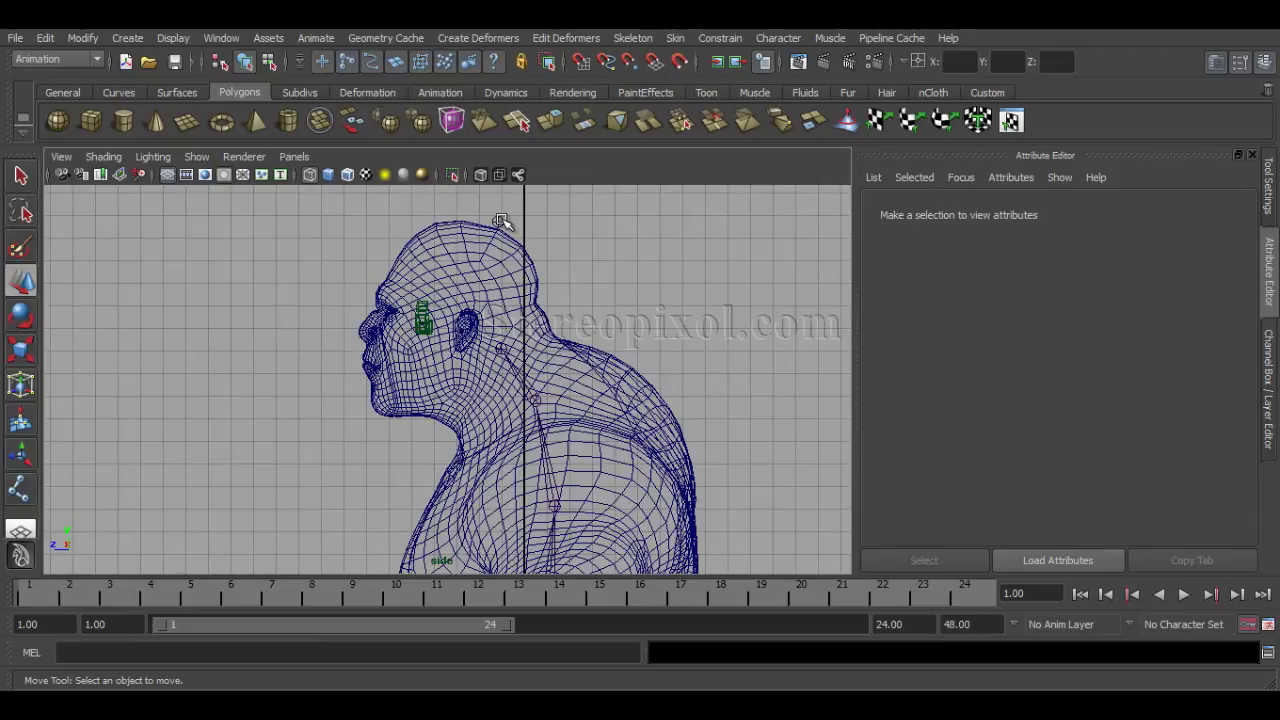
{"action": "left_click", "coordinate": [497, 221]}
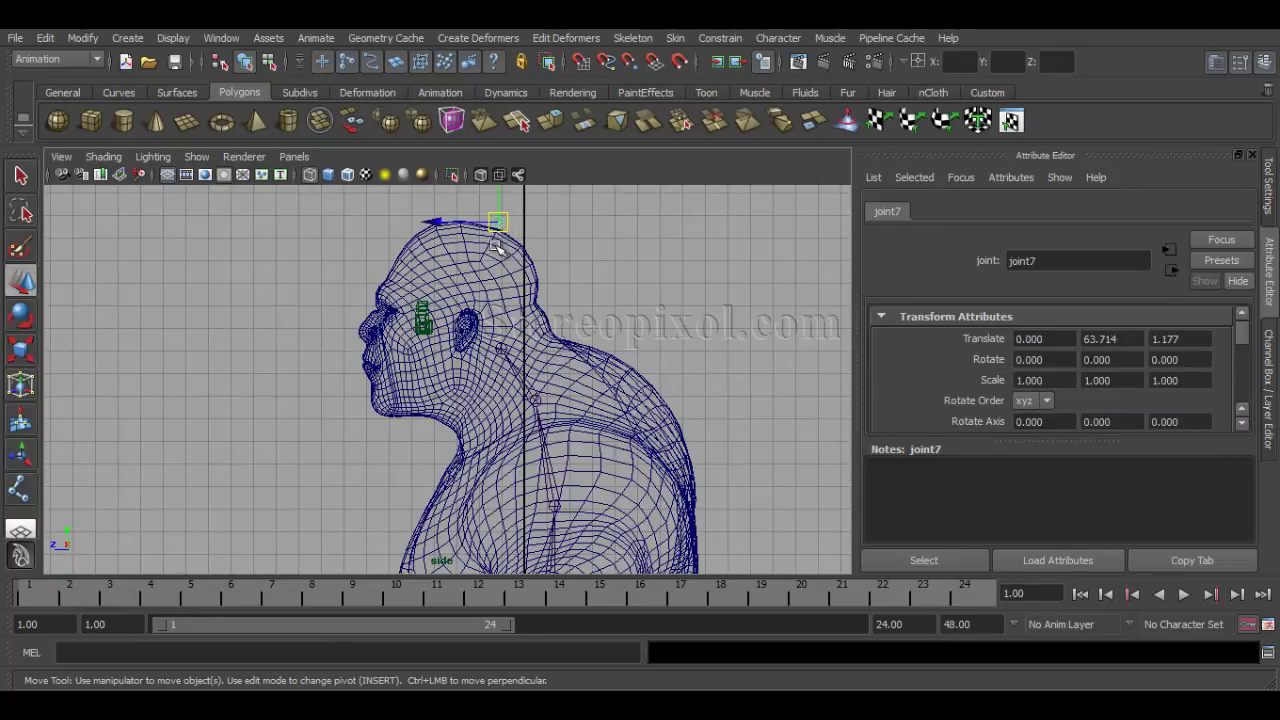
{"action": "left_click", "coordinate": [500, 349]}
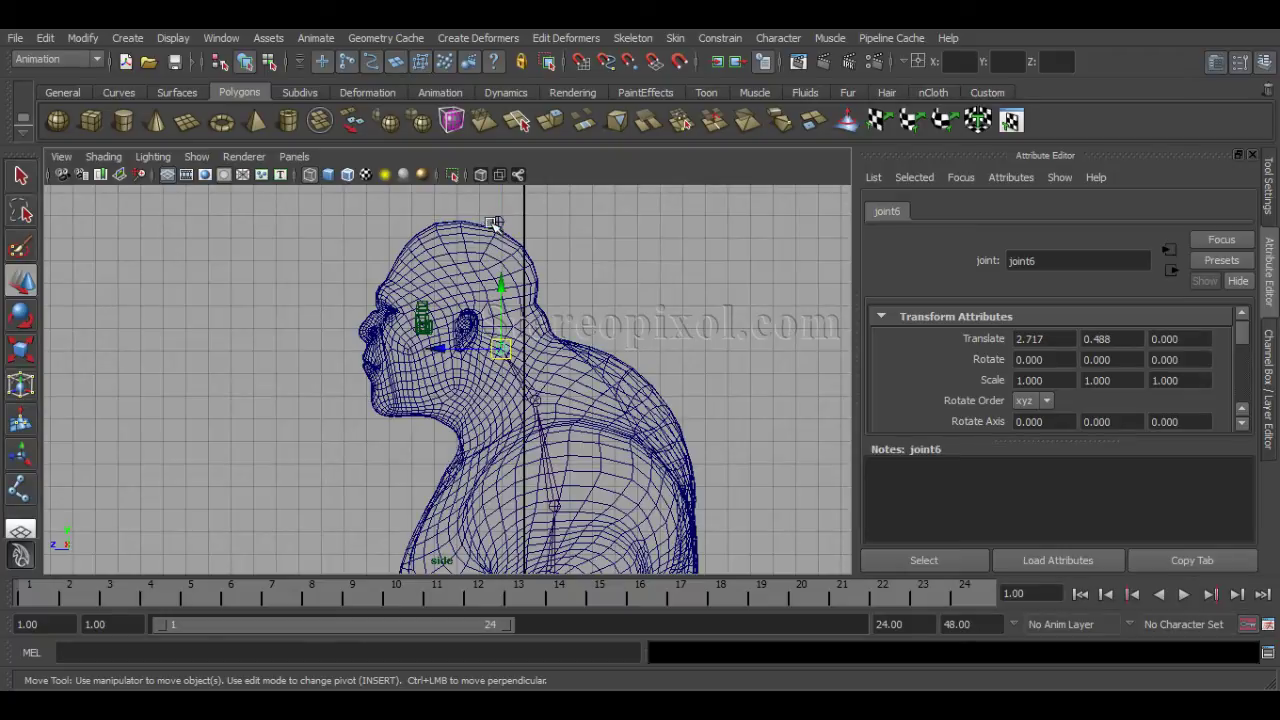
{"action": "left_click", "coordinate": [530, 395]}
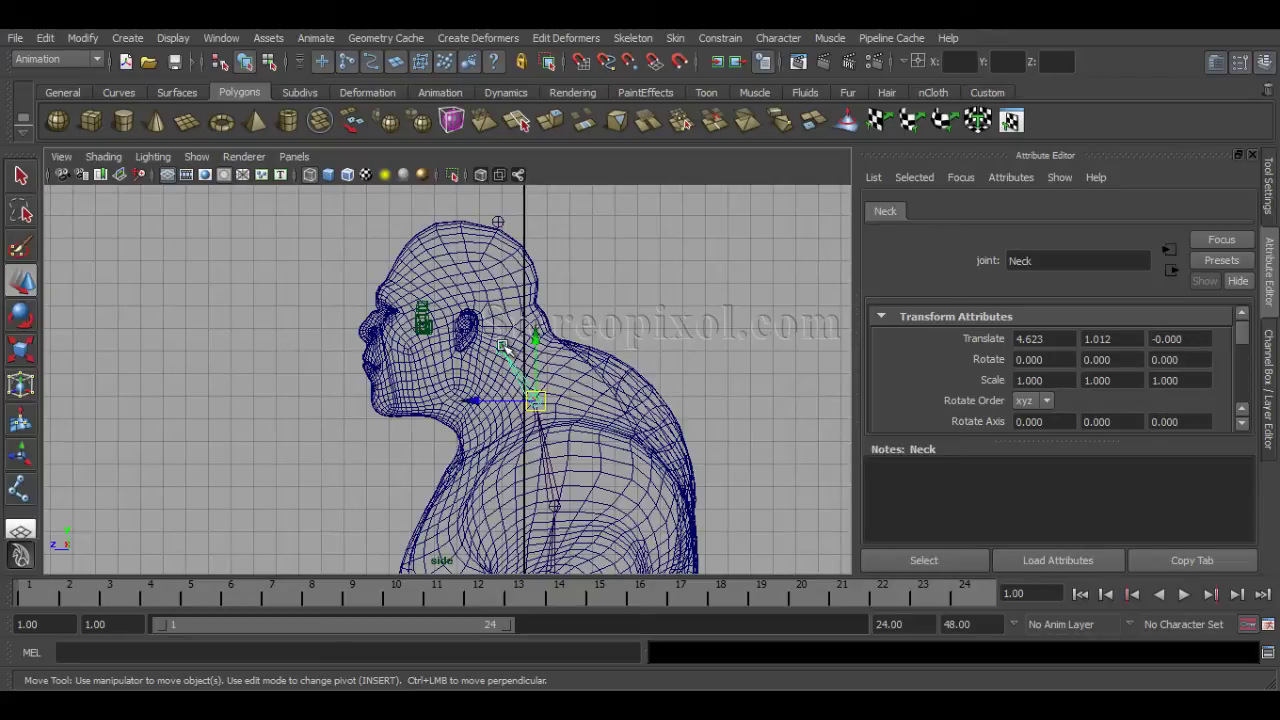
- Rename the end joint of the spine chain, just behind the ear, Head_01
{"action": "left_click", "coordinate": [503, 350]}
{"action": "left_click_drag", "start_coordinate": [1046, 262], "coordinate": [940, 262]}
{"action": "key", "text": "ctrl+a"}
{"action": "type", "text": "H"}
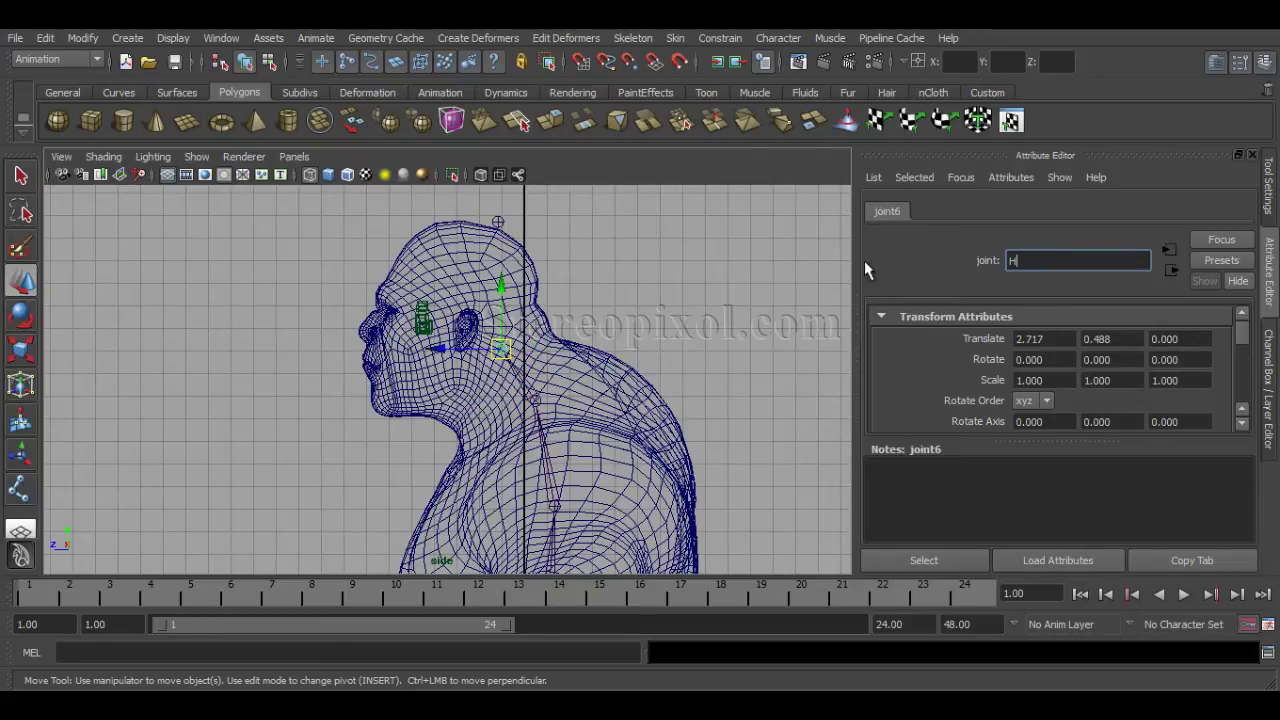
{"action": "type", "text": "ead_01"}
{"action": "key", "text": "Return"}
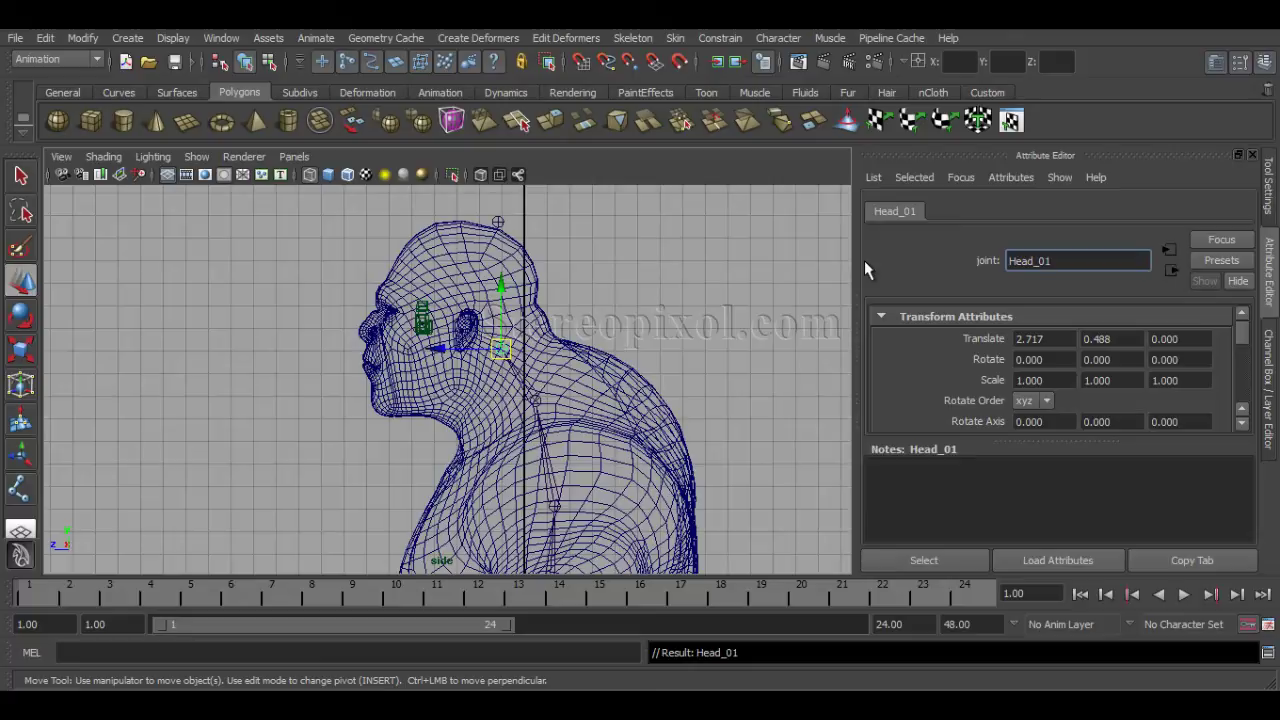
- Rename the separate joint at the top of the head Head_02
{"action": "left_click", "coordinate": [524, 202]}
{"action": "left_click", "coordinate": [507, 224]}
{"action": "double_click", "coordinate": [1064, 262]}
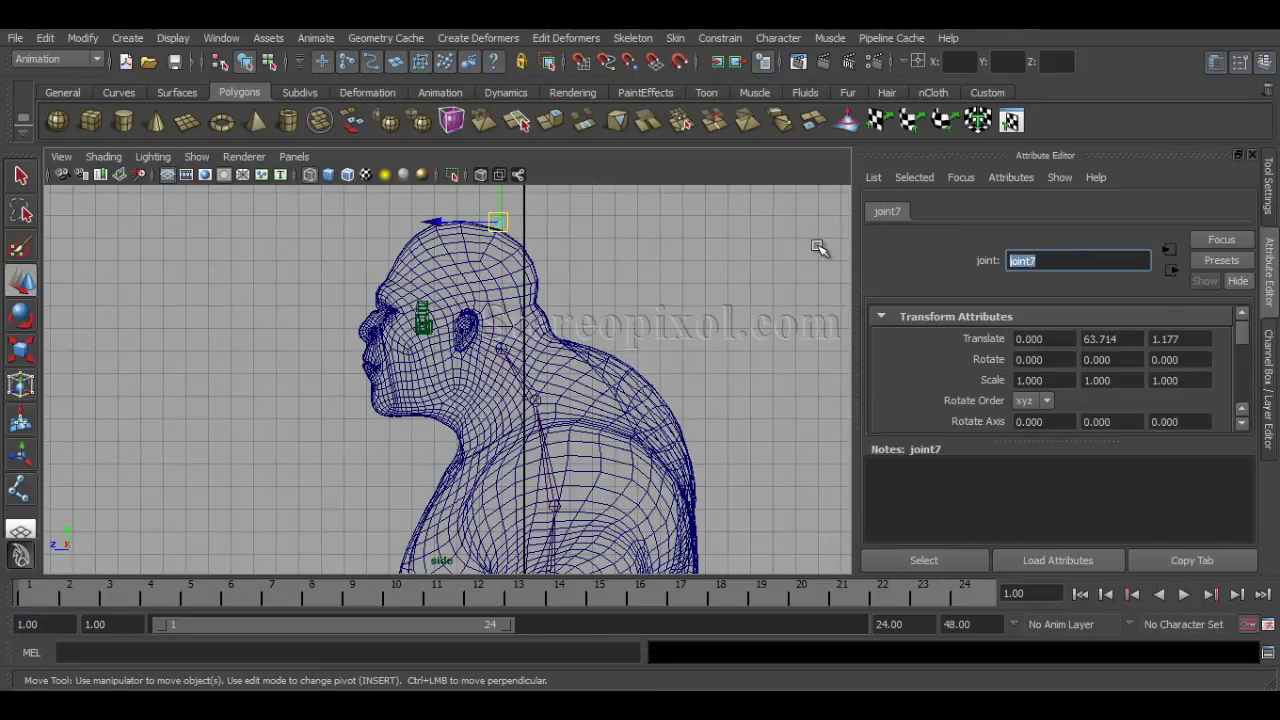
{"action": "type", "text": "Head_02"}
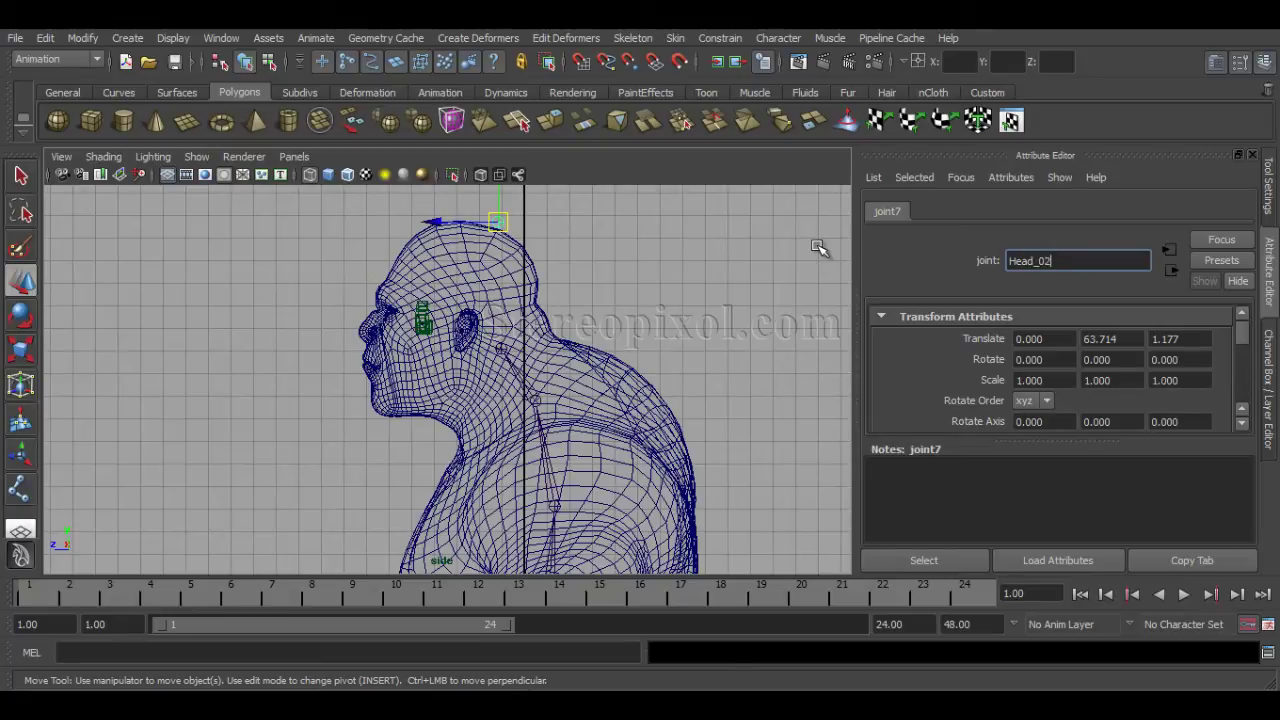
{"action": "key", "text": "Return"}
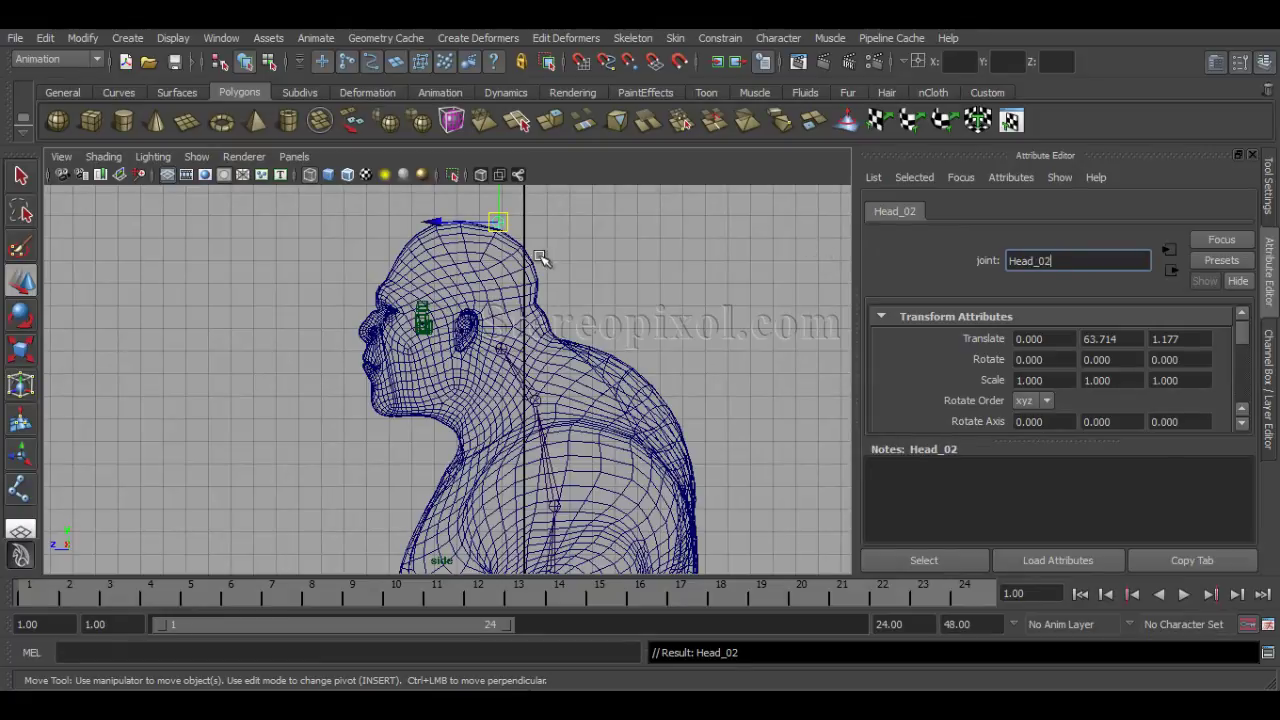
- Parent the Head_02 joint at the top of the head to the Head_01 joint behind the ear
{"action": "left_click", "coordinate": [500, 351]}
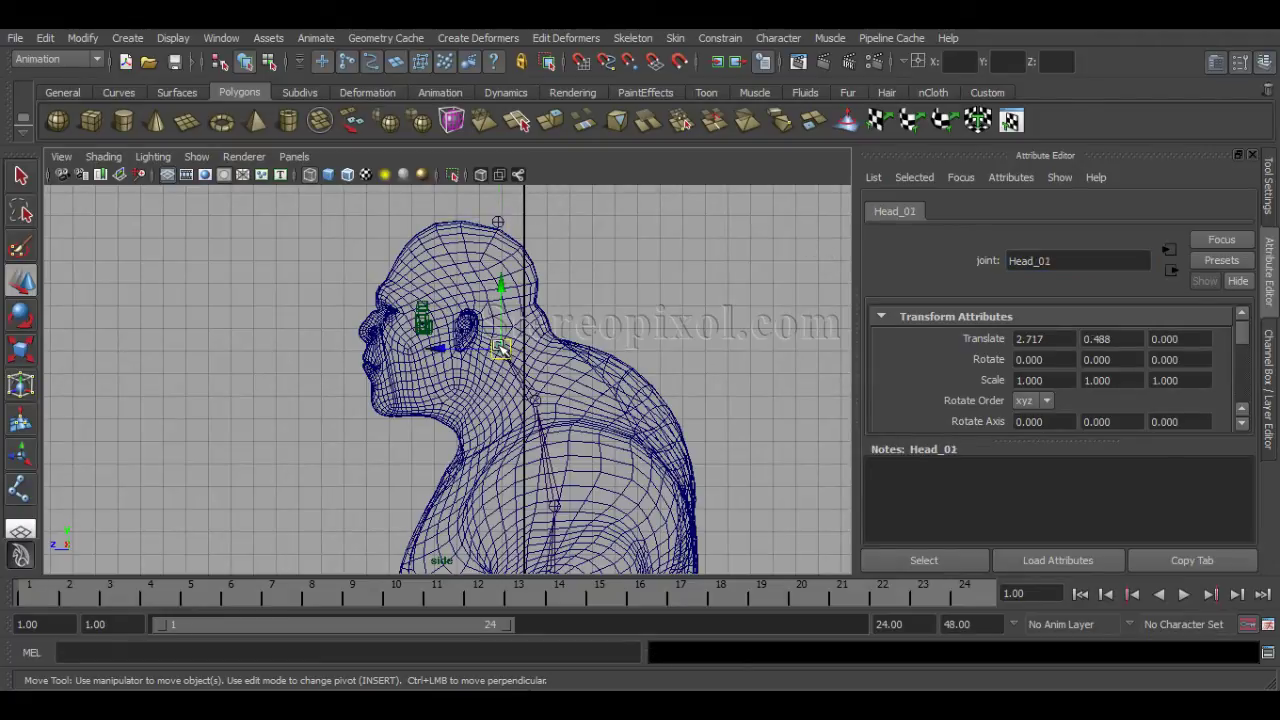
{"action": "left_click", "coordinate": [494, 222]}
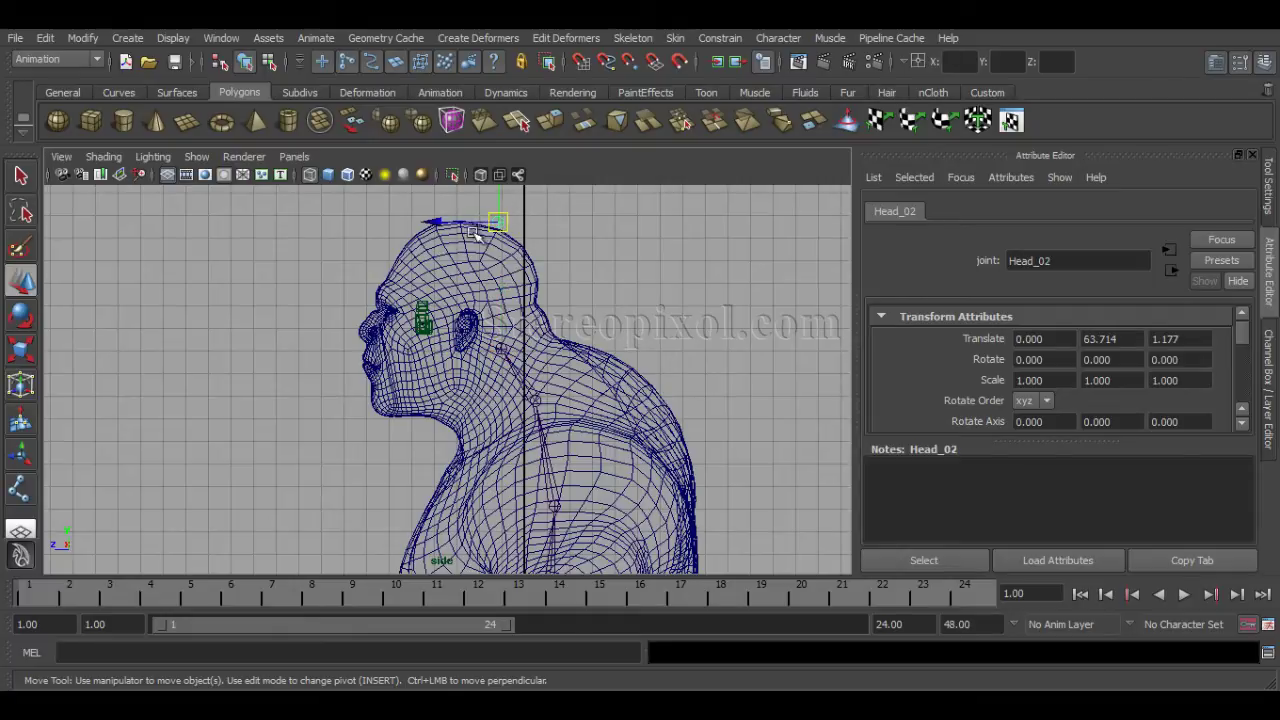
{"action": "left_click", "coordinate": [504, 347]}
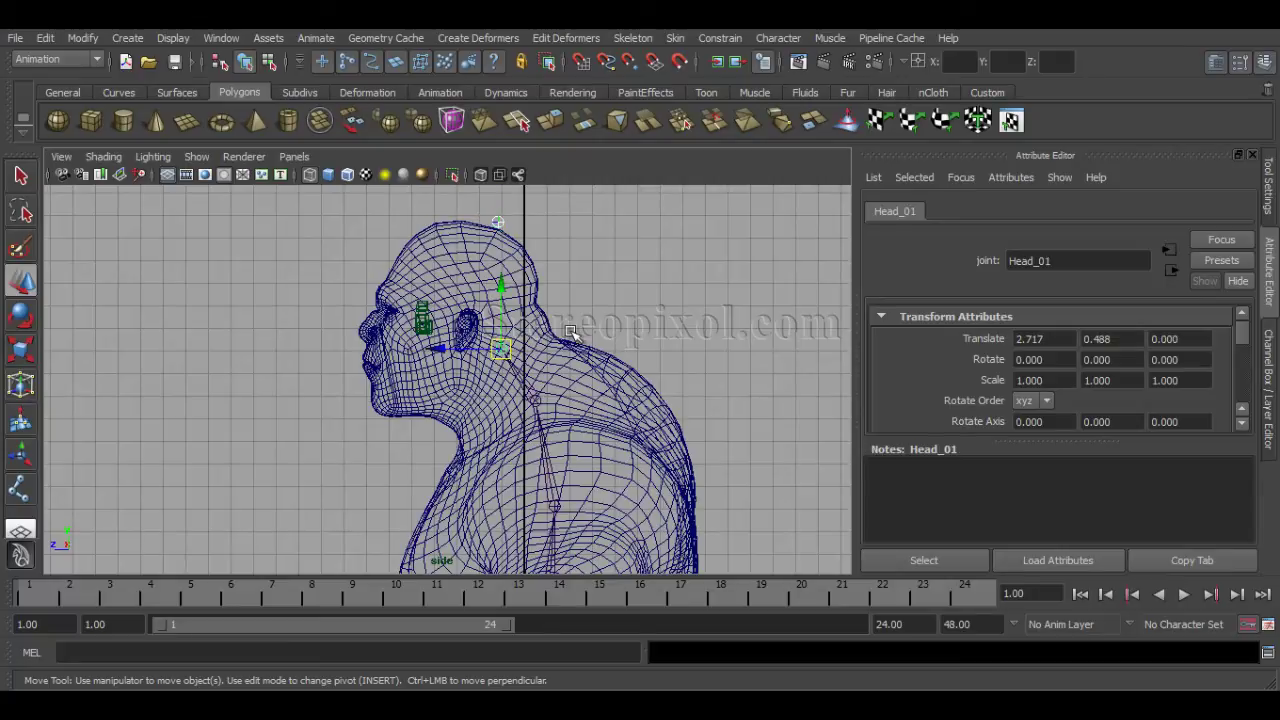
{"action": "key", "text": "Down"}
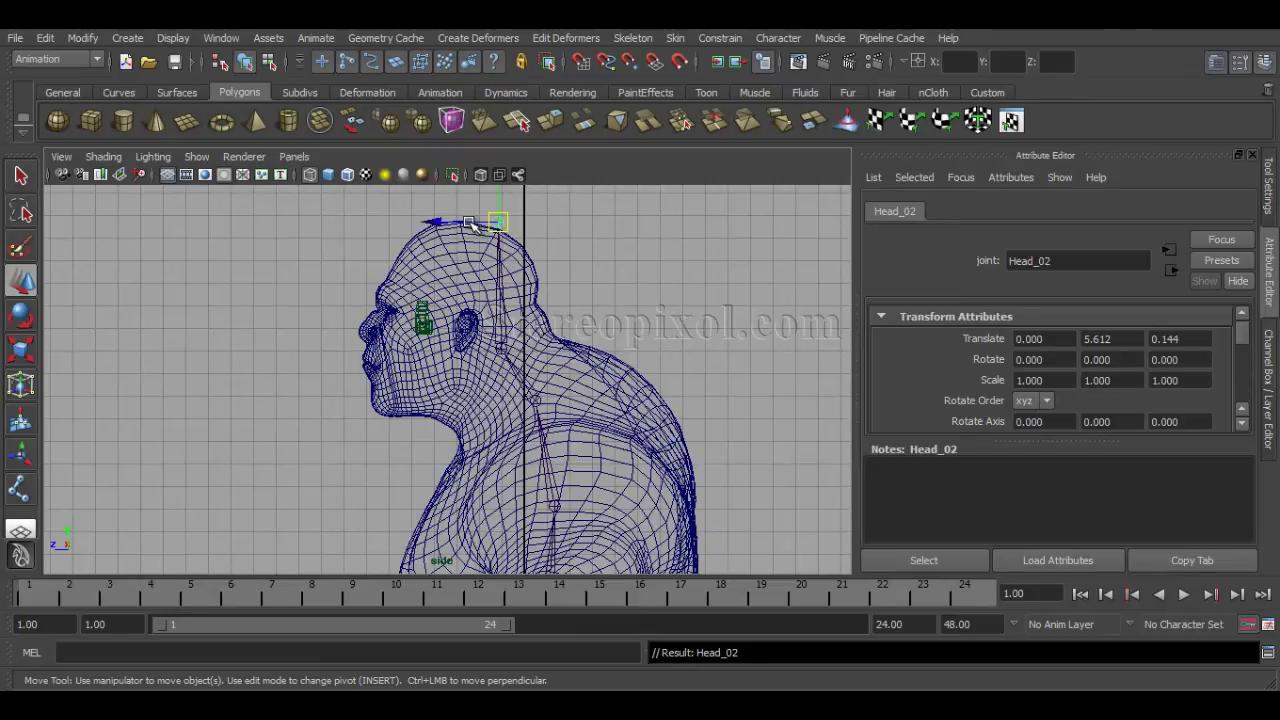
- Move Head_02 slightly forward to about Z 1.47 and unparent it from Head_01
{"action": "left_click_drag", "start_coordinate": [464, 222], "coordinate": [468, 221]}
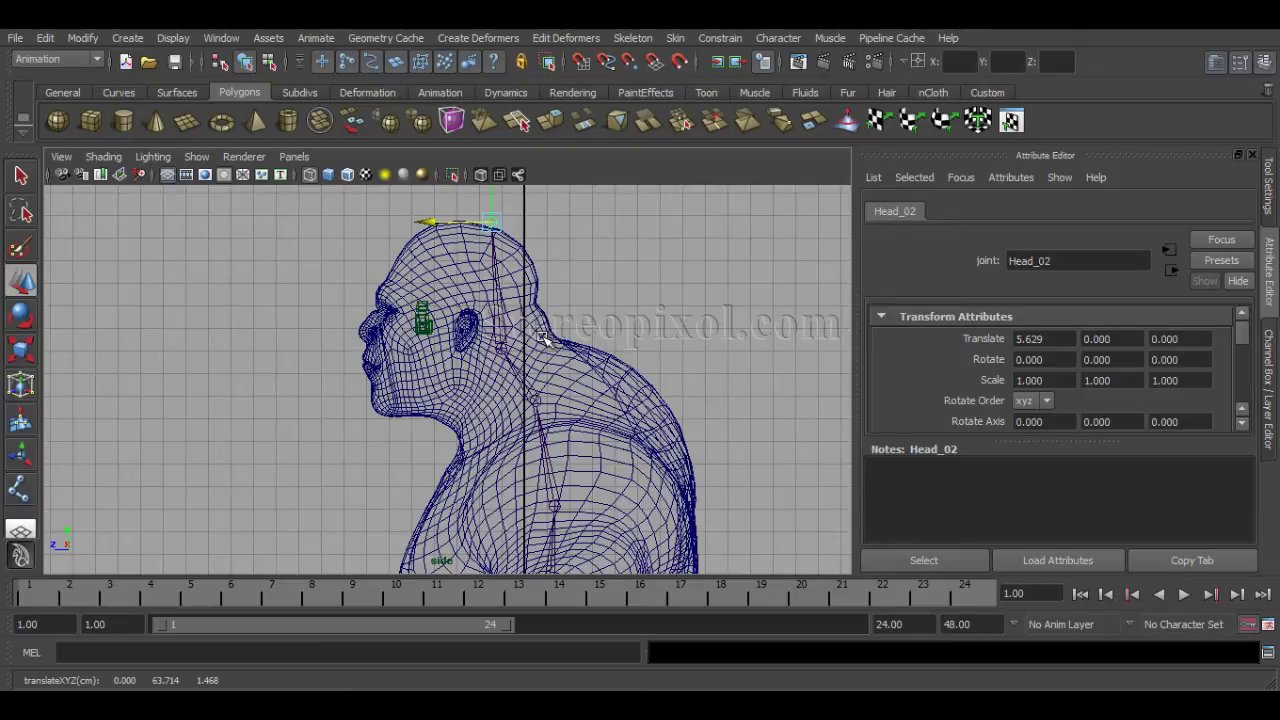
{"action": "key", "text": "shift+p"}
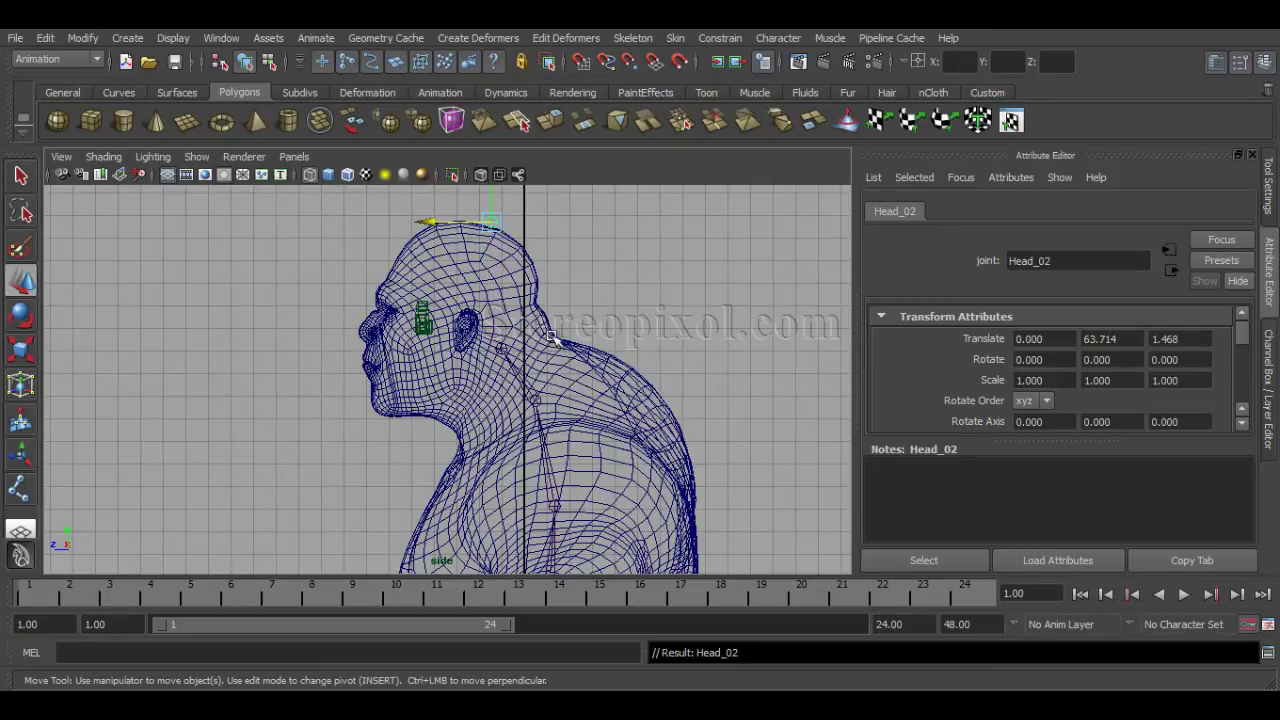
- Connect Head_02 to Head_01 with Connect Joint, resetting the options and using the Parent joint mode
{"action": "left_click", "coordinate": [610, 276]}
{"action": "left_click", "coordinate": [492, 223]}
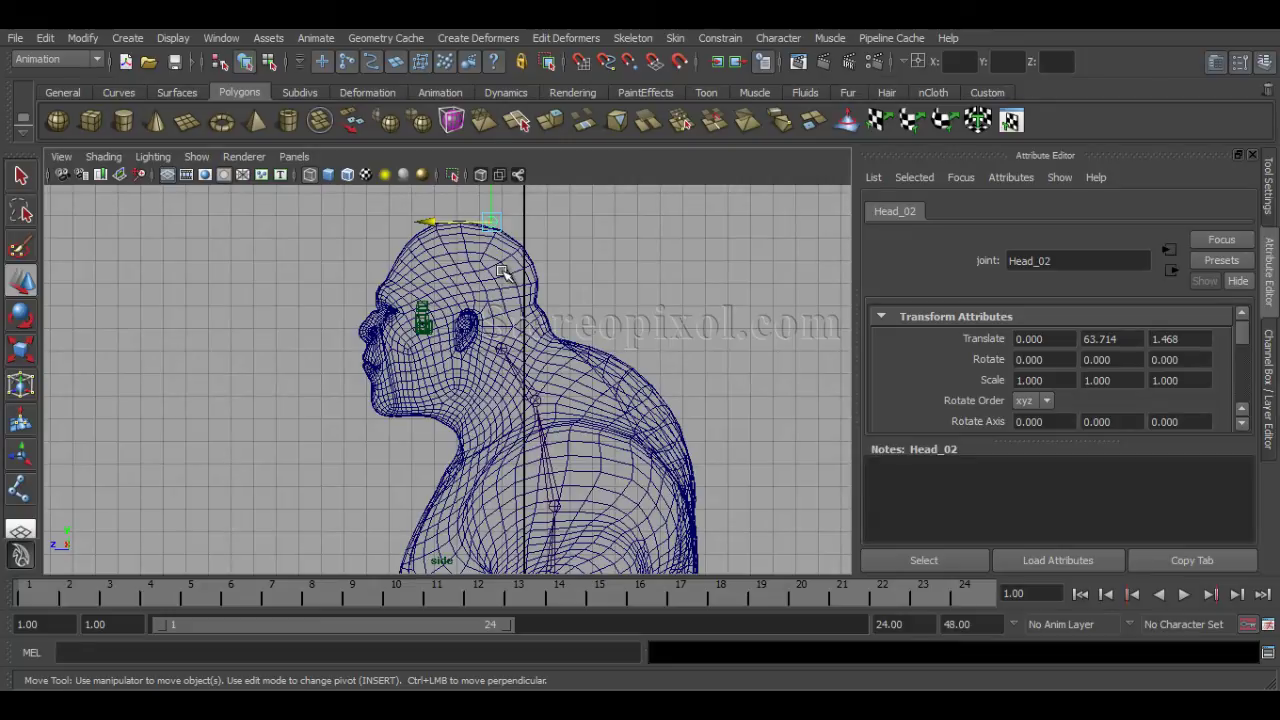
{"action": "left_click", "coordinate": [502, 346]}
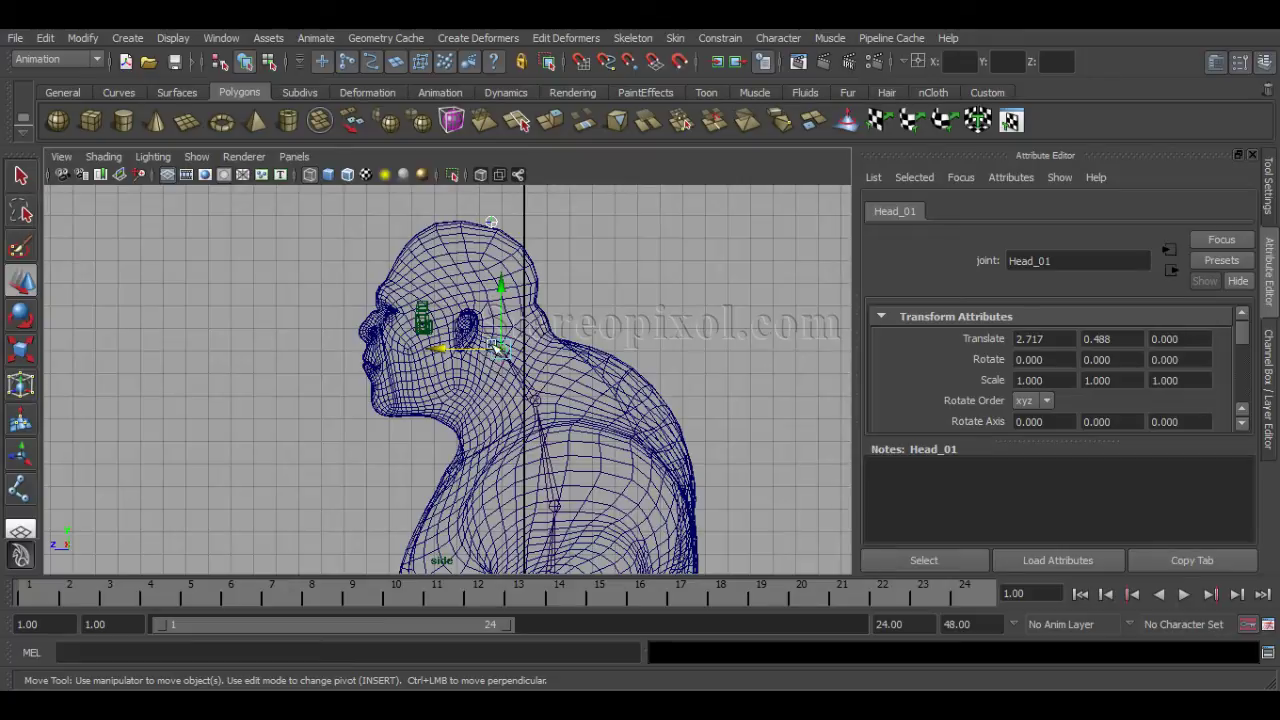
{"action": "left_click", "coordinate": [632, 40]}
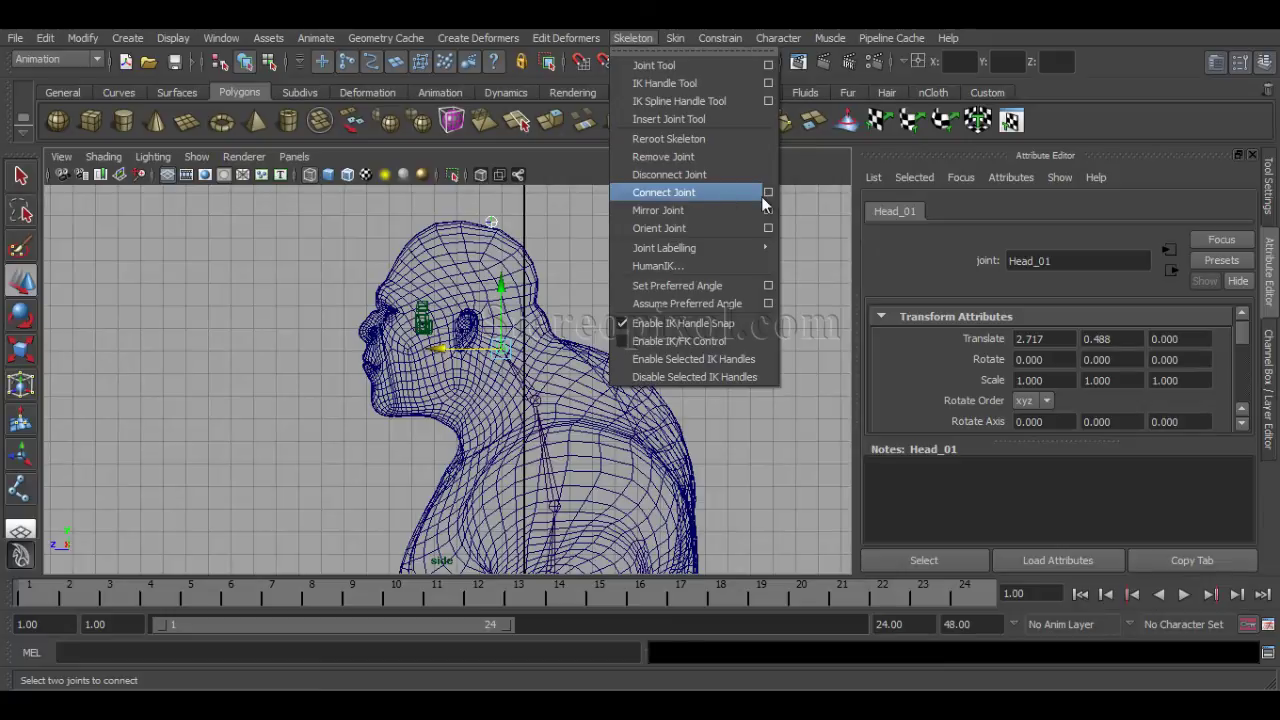
{"action": "left_click", "coordinate": [769, 196]}
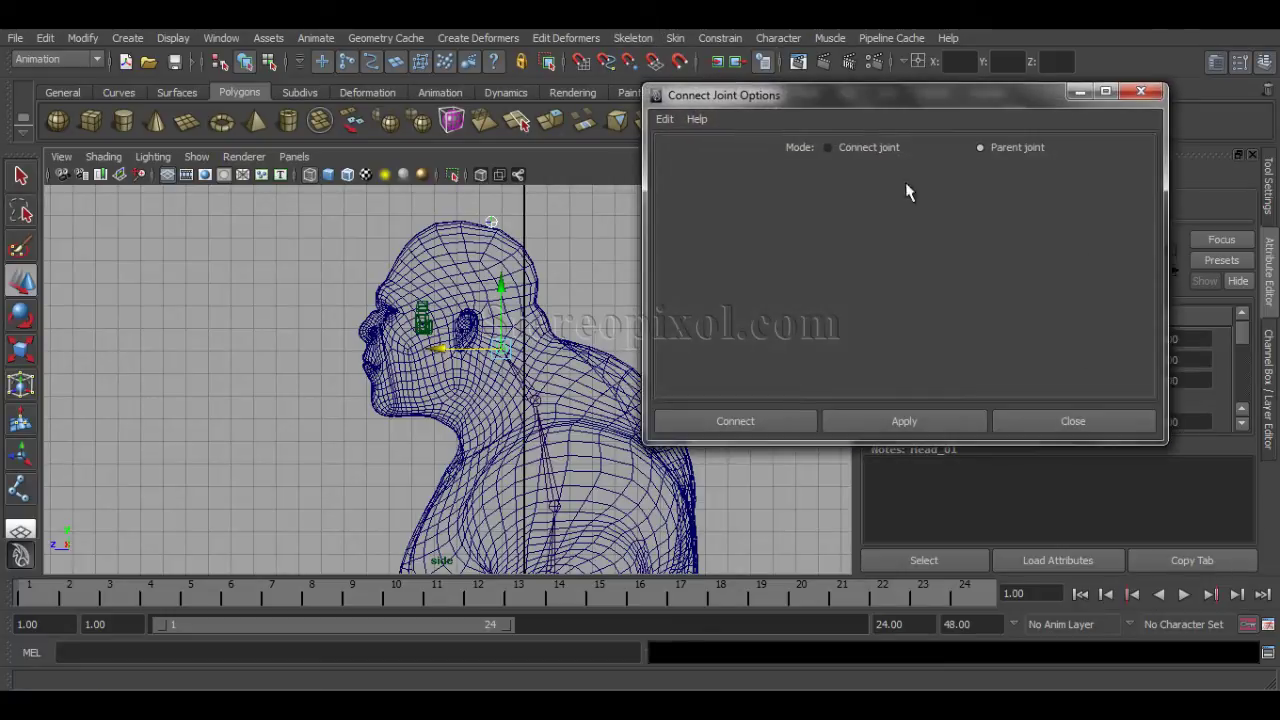
{"action": "left_click_drag", "start_coordinate": [925, 104], "coordinate": [1003, 115]}
{"action": "left_click", "coordinate": [745, 127]}
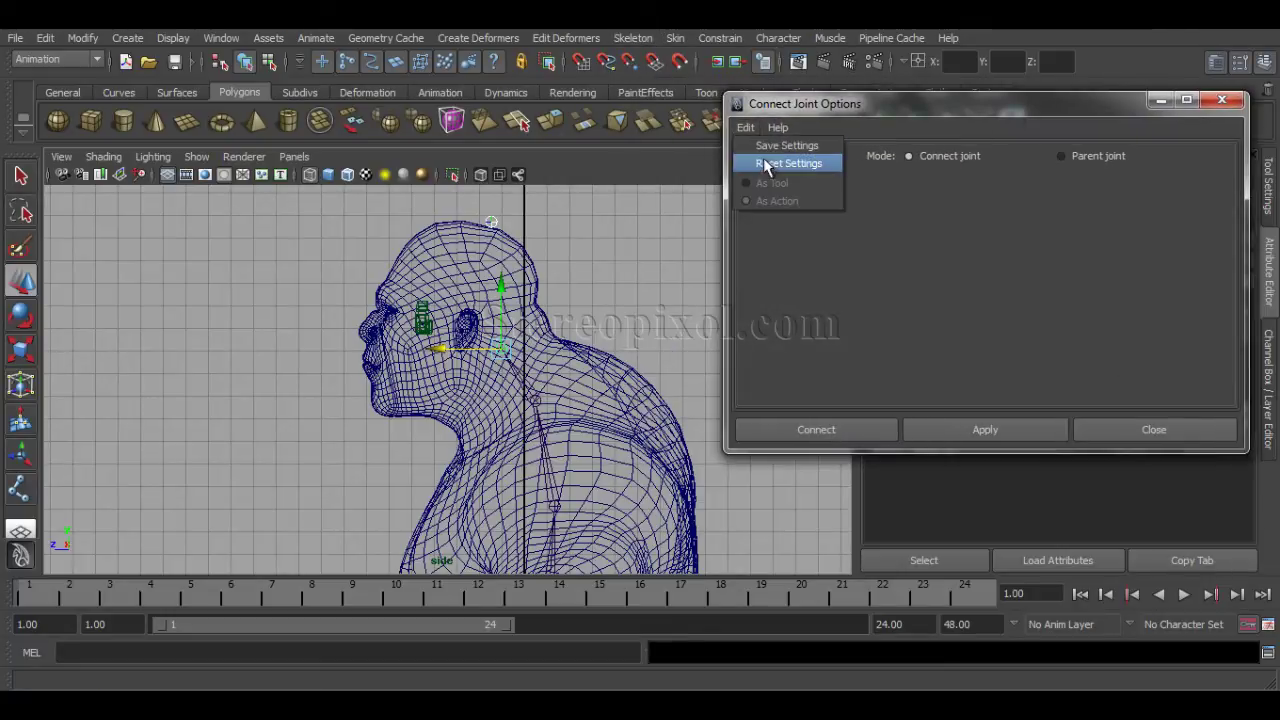
{"action": "left_click", "coordinate": [766, 163]}
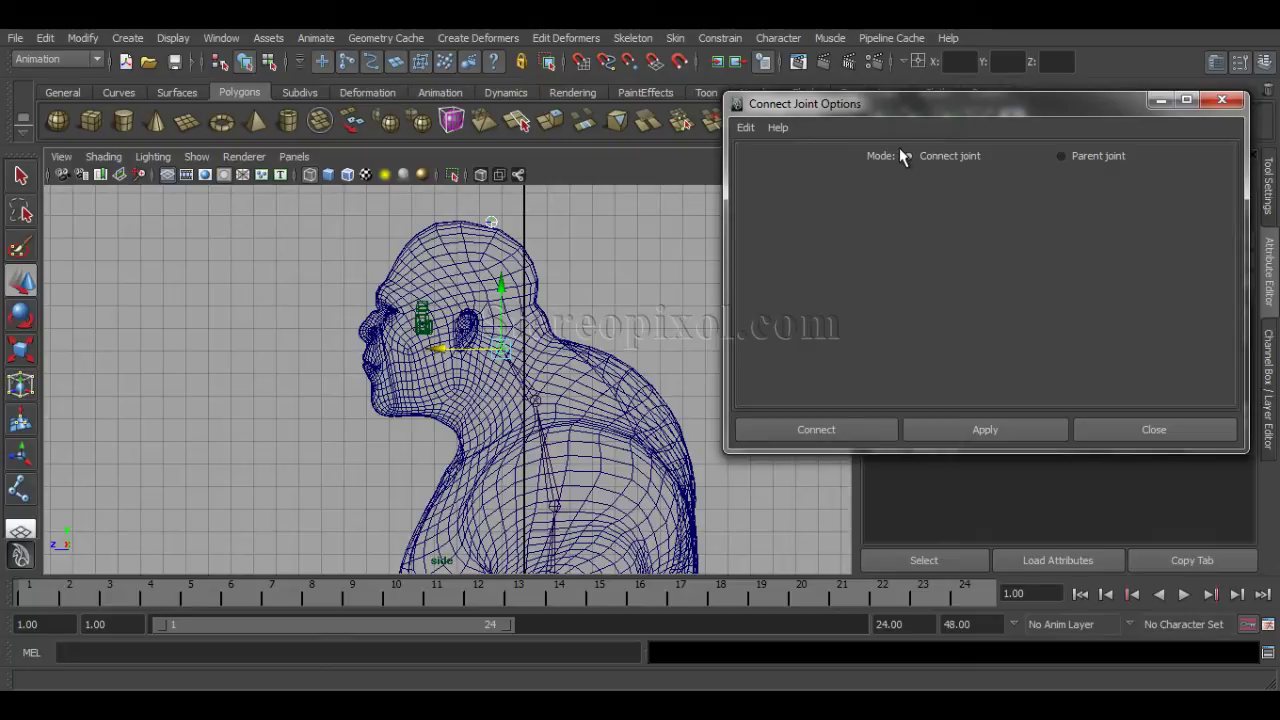
{"action": "left_click", "coordinate": [1088, 160]}
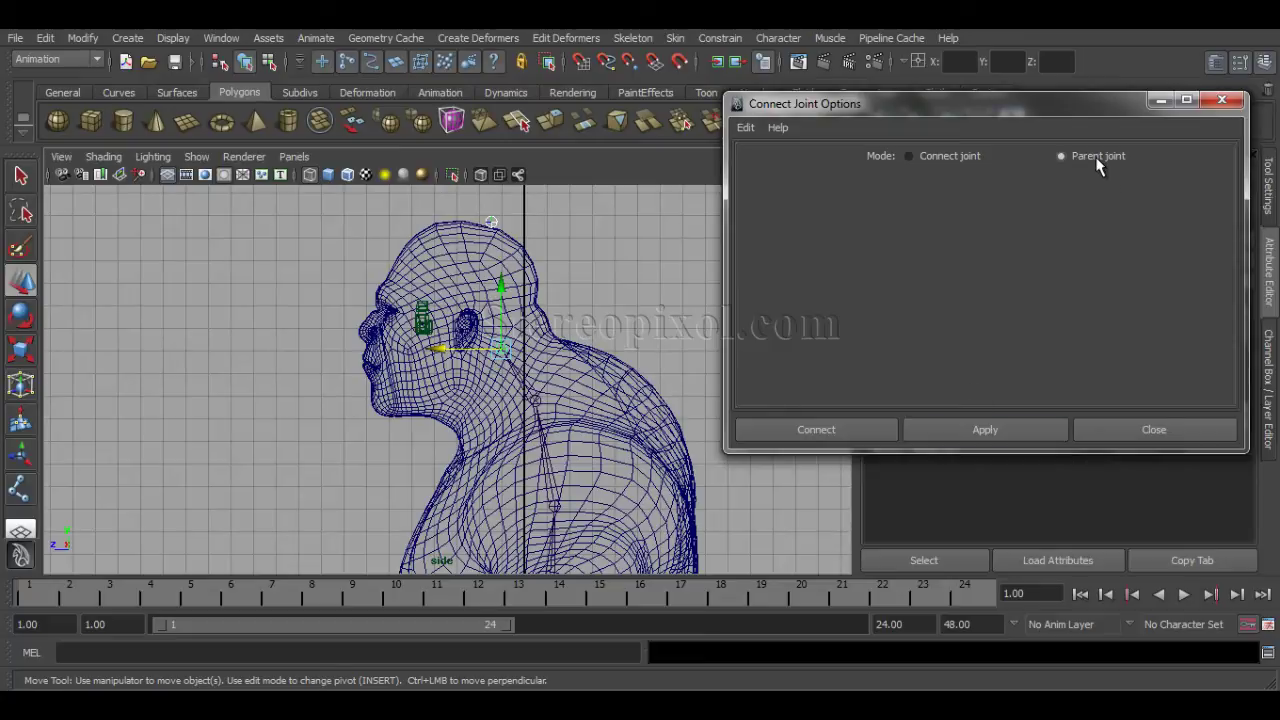
{"action": "left_click", "coordinate": [848, 431]}
{"action": "left_click", "coordinate": [730, 293]}
- Examine the full joint chain from Pelvis to Head_02 in the side and perspective views, with the Pelvis joint selected
{"action": "right_click_drag", "start_coordinate": [571, 345], "coordinate": [706, 317], "text": "alt"}
{"action": "middle_click_drag", "start_coordinate": [706, 317], "coordinate": [704, 325], "text": "alt"}
{"action": "right_click_drag", "start_coordinate": [620, 355], "coordinate": [450, 390], "text": "alt"}
{"action": "middle_click_drag", "start_coordinate": [648, 402], "coordinate": [665, 354], "text": "alt"}
{"action": "right_click_drag", "start_coordinate": [665, 354], "coordinate": [575, 354], "text": "alt"}
{"action": "middle_click_drag", "start_coordinate": [600, 348], "coordinate": [617, 386], "text": "alt"}
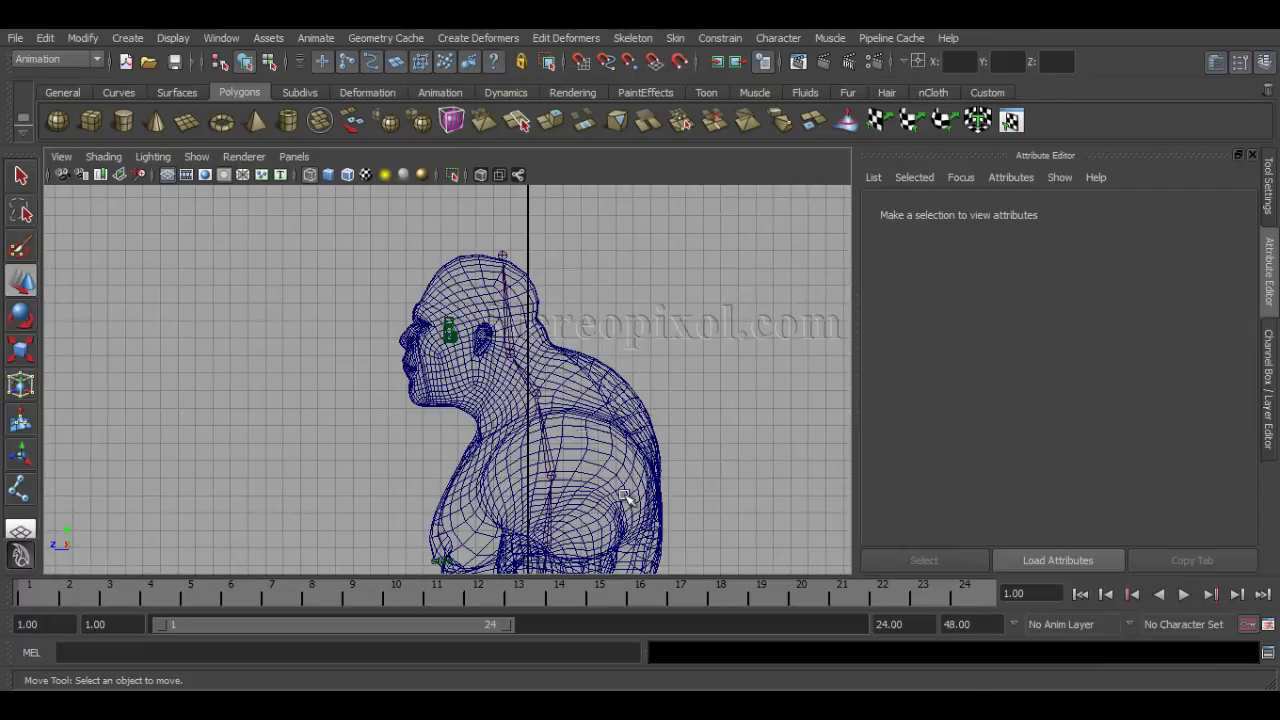
{"action": "middle_click_drag", "start_coordinate": [676, 340], "coordinate": [696, 136], "text": "alt"}
{"action": "right_click_drag", "start_coordinate": [692, 366], "coordinate": [652, 354], "text": "alt"}
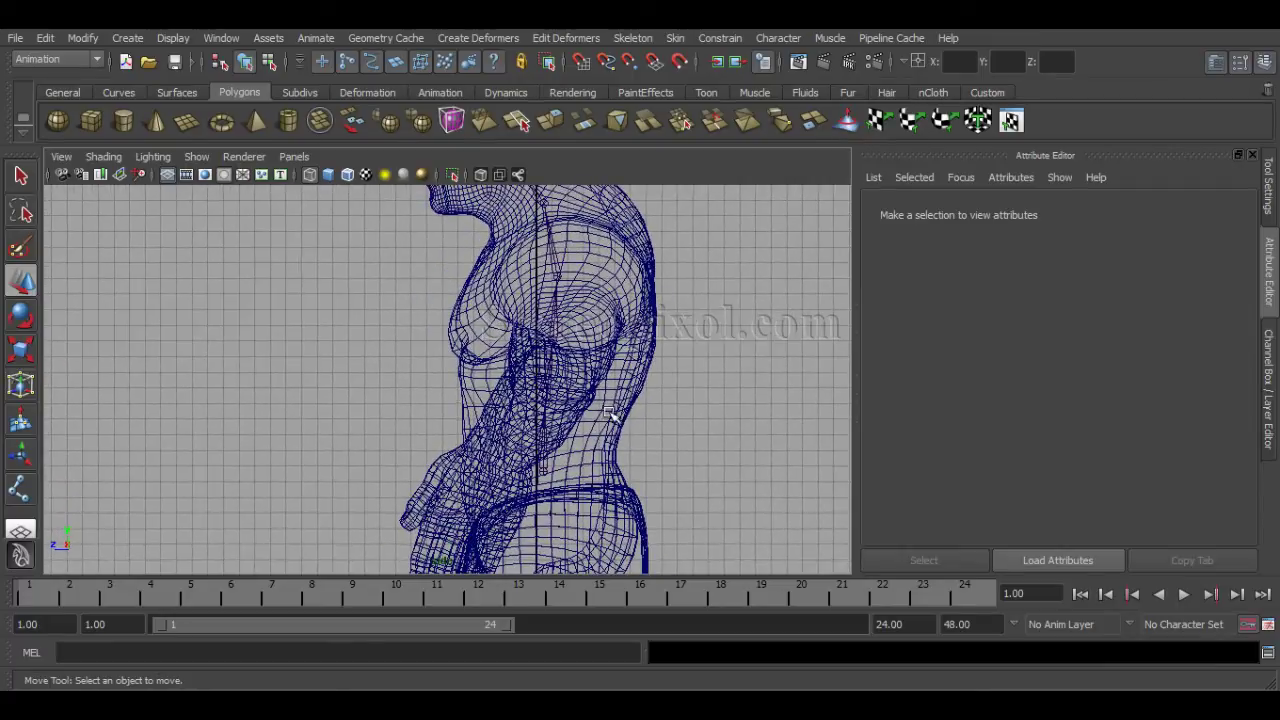
{"action": "left_click", "coordinate": [545, 468]}
{"action": "right_click_drag", "start_coordinate": [663, 429], "coordinate": [664, 364], "text": "alt"}
{"action": "middle_click_drag", "start_coordinate": [664, 364], "coordinate": [631, 408], "text": "alt"}
{"action": "key", "text": "space"}
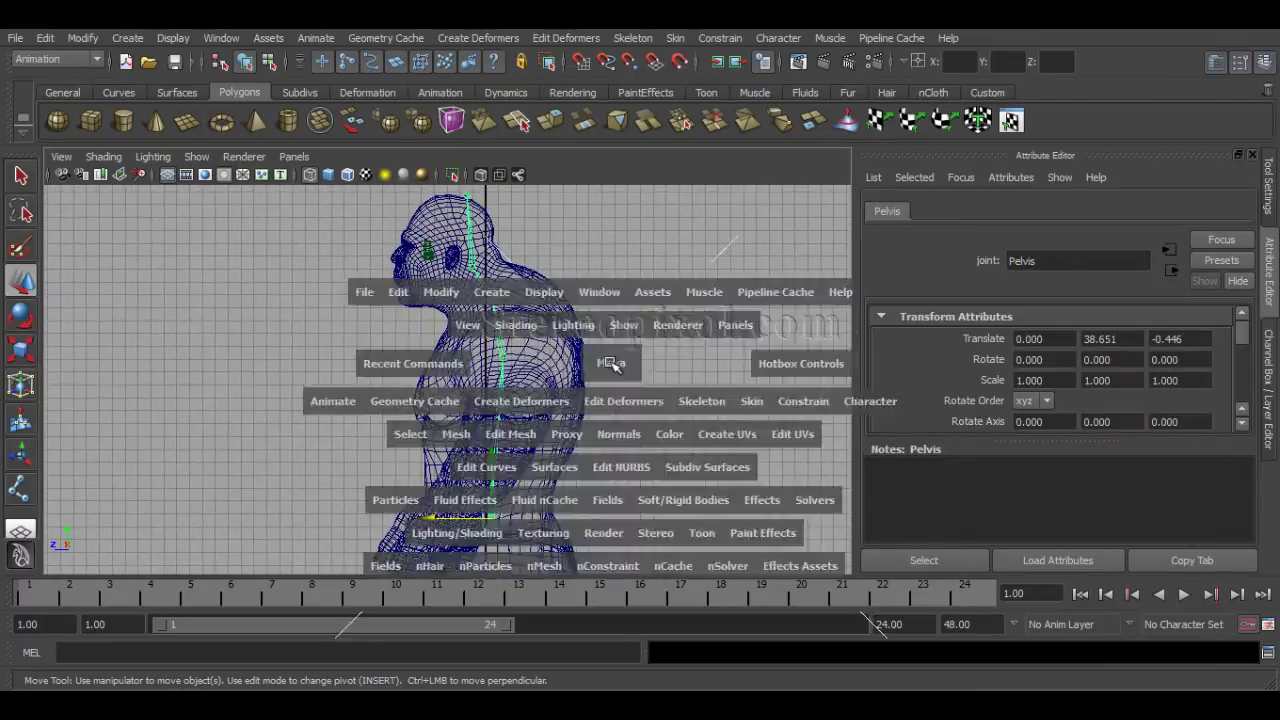
{"action": "key", "text": "space"}
{"action": "right_click_drag", "start_coordinate": [418, 350], "coordinate": [360, 370], "text": "alt"}
{"action": "left_click_drag", "start_coordinate": [400, 426], "coordinate": [640, 425], "text": "alt"}
{"action": "middle_click_drag", "start_coordinate": [571, 406], "coordinate": [577, 318], "text": "alt"}
{"action": "left_click_drag", "start_coordinate": [522, 410], "coordinate": [436, 426], "text": "alt"}
{"action": "right_click_drag", "start_coordinate": [480, 440], "coordinate": [564, 447], "text": "alt"}
{"action": "left_click_drag", "start_coordinate": [564, 447], "coordinate": [600, 466], "text": "alt"}
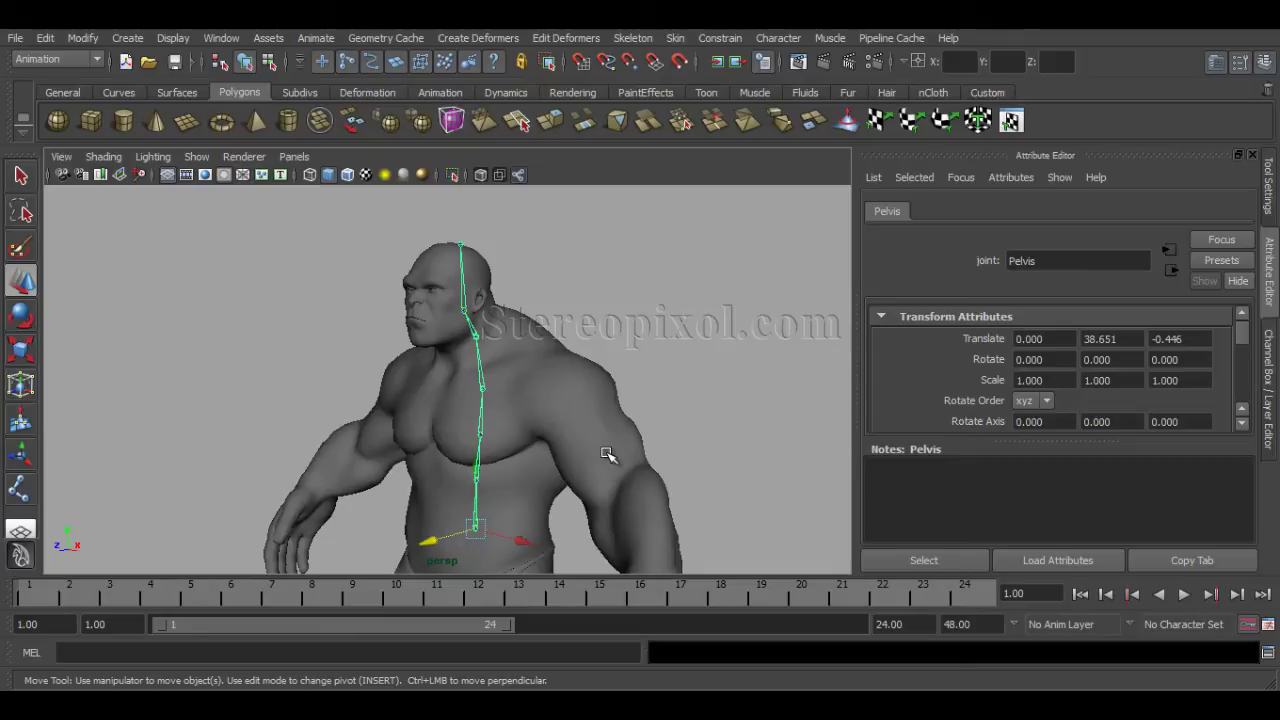
- Freeze the transformations of the joint chain from the selected Pelvis joint
{"action": "left_click", "coordinate": [210, 39]}
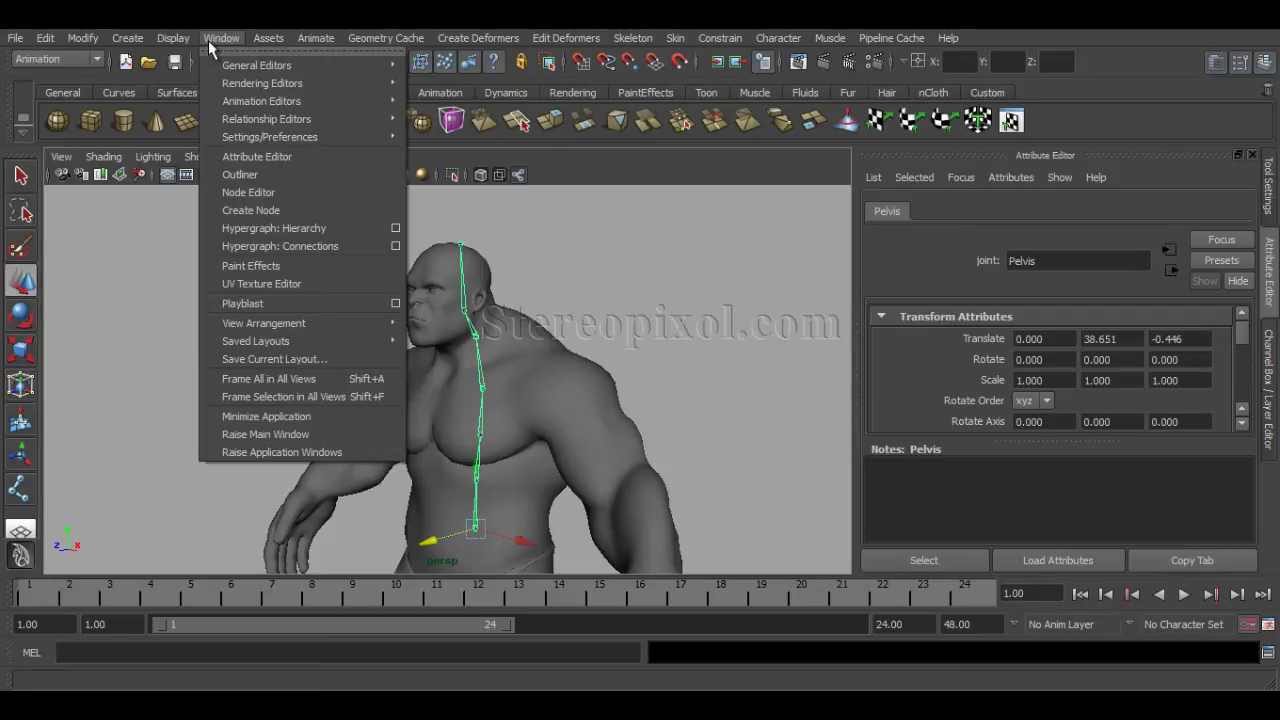
{"action": "mouse_move", "coordinate": [80, 40]}
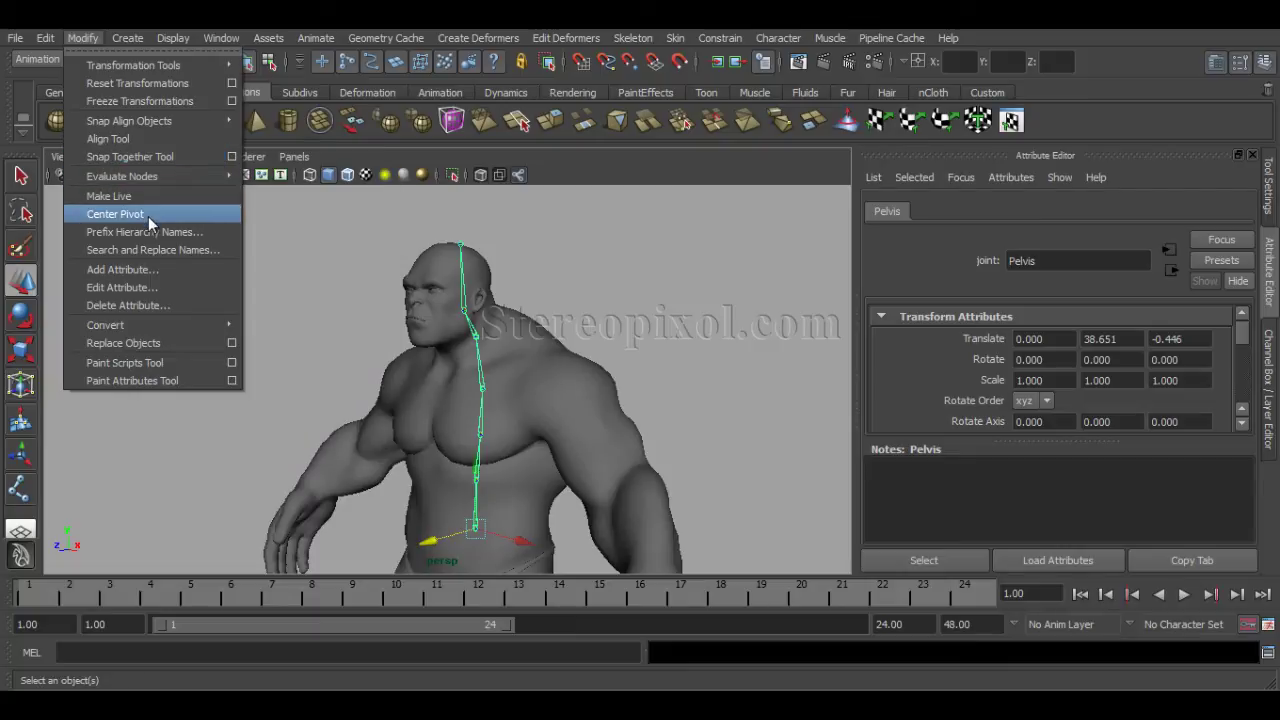
{"action": "left_click", "coordinate": [181, 103]}
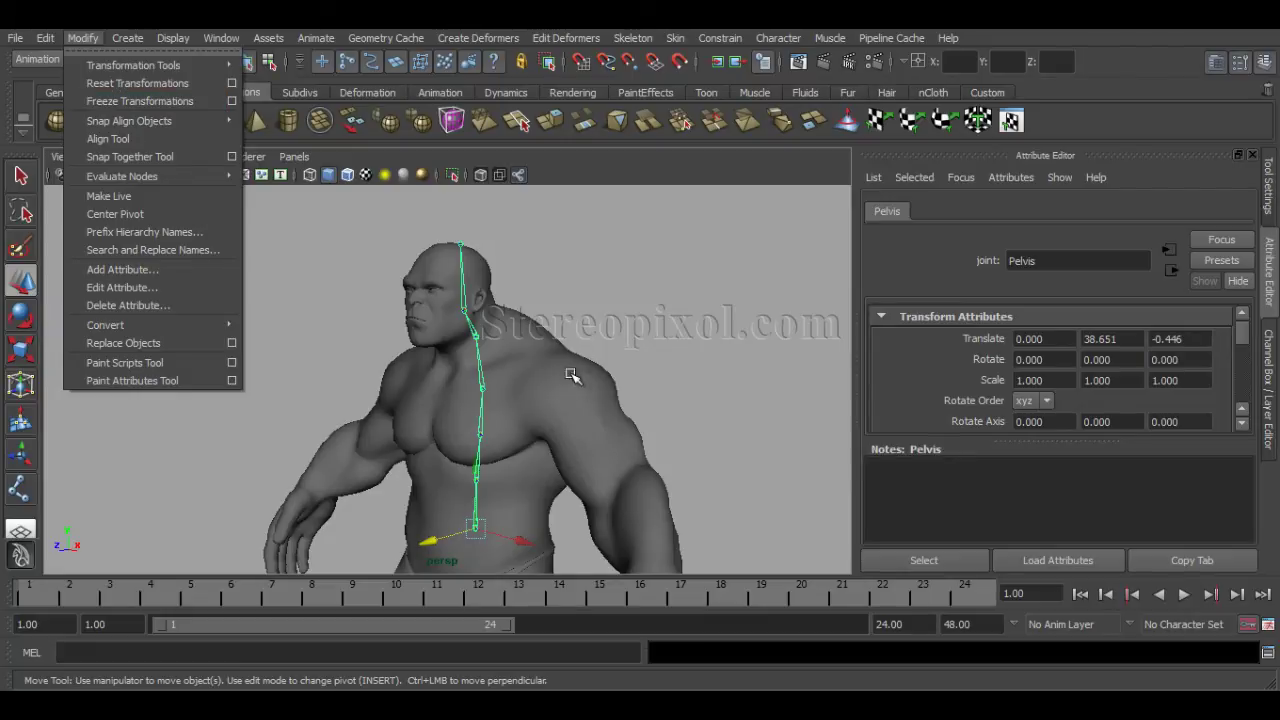
- Rotate the Spine_03 joint in the upper chest about 2.15 degrees around Z
{"action": "left_click_drag", "start_coordinate": [674, 368], "coordinate": [295, 389], "text": "alt"}
{"action": "right_click_drag", "start_coordinate": [294, 388], "coordinate": [514, 374], "text": "alt"}
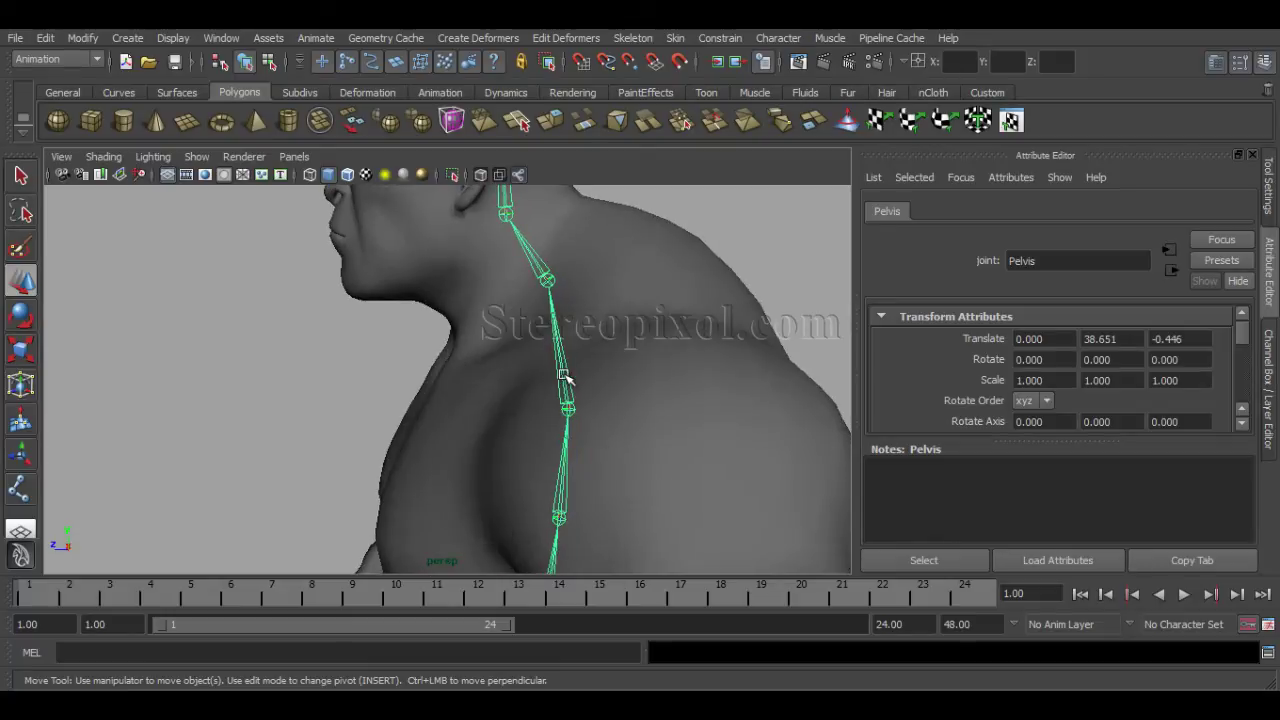
{"action": "left_click", "coordinate": [566, 378]}
{"action": "left_click_drag", "start_coordinate": [739, 394], "coordinate": [730, 397], "text": "alt"}
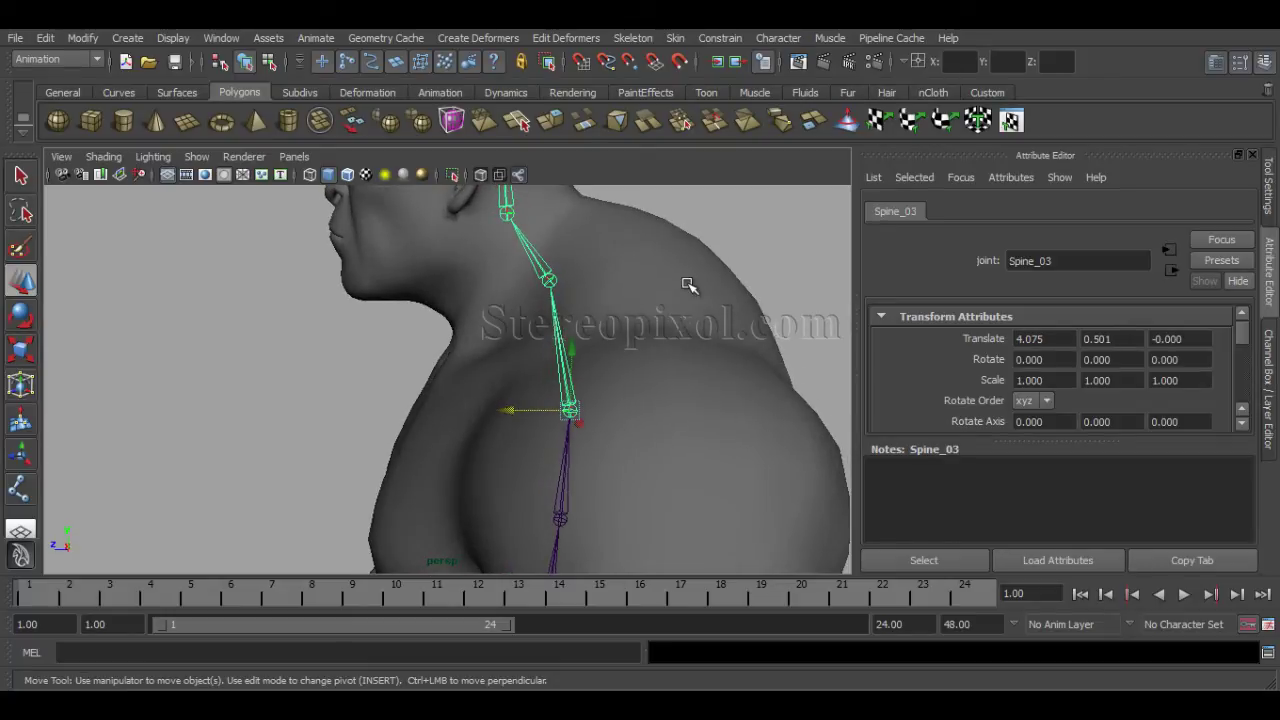
{"action": "middle_click_drag", "start_coordinate": [689, 285], "coordinate": [681, 326], "text": "alt"}
{"action": "key", "text": "e"}
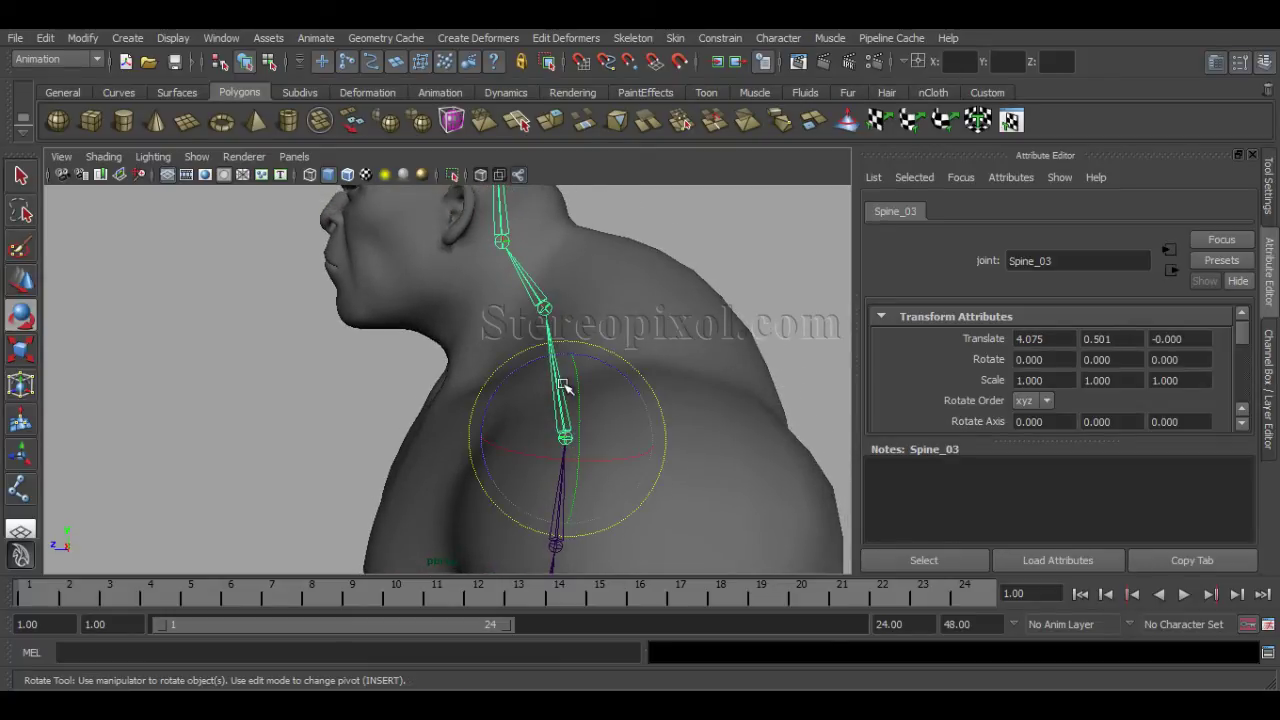
{"action": "left_click_drag", "start_coordinate": [529, 363], "coordinate": [523, 363]}
{"action": "right_click_drag", "start_coordinate": [649, 401], "coordinate": [511, 391], "text": "alt"}
{"action": "left_click_drag", "start_coordinate": [511, 391], "coordinate": [550, 385], "text": "alt"}
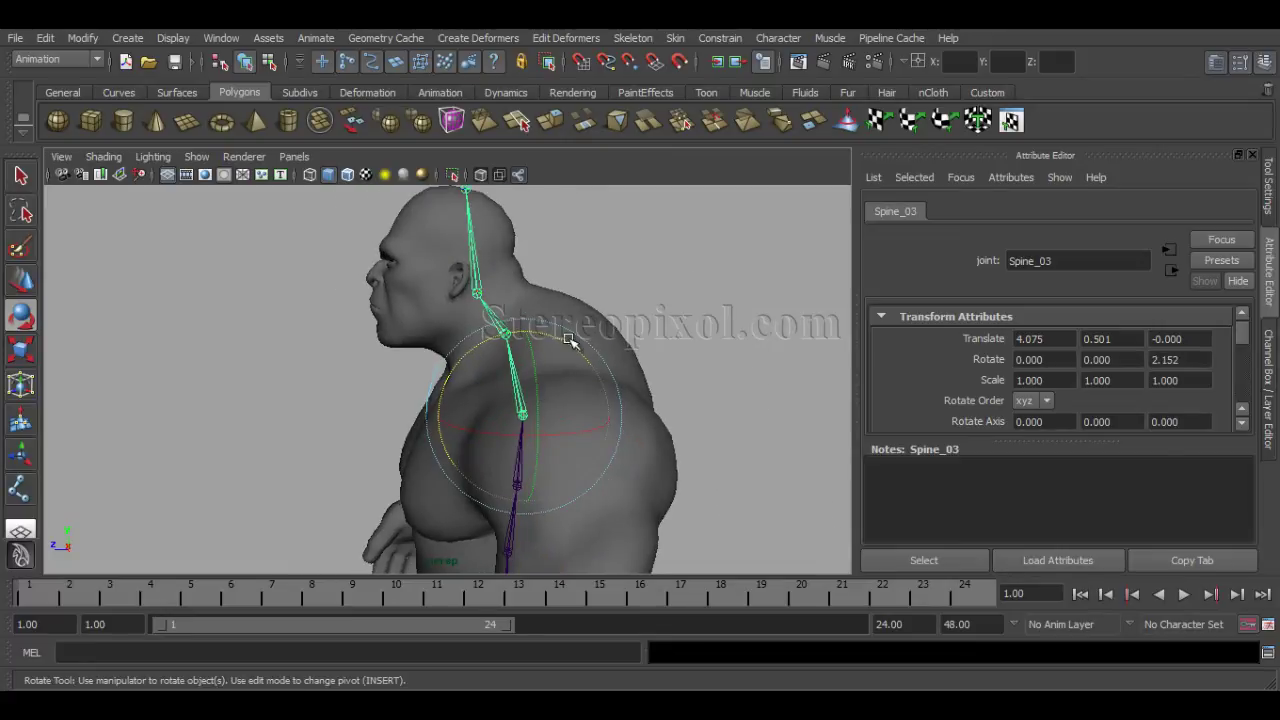
- Rotate the Head_01 joint about -5.58 degrees around Z and select its Rotate Z value
{"action": "middle_click_drag", "start_coordinate": [571, 340], "coordinate": [580, 394], "text": "alt"}
{"action": "right_click_drag", "start_coordinate": [580, 394], "coordinate": [549, 297], "text": "alt"}
{"action": "left_click", "coordinate": [509, 284]}
{"action": "middle_click_drag", "start_coordinate": [659, 294], "coordinate": [671, 426], "text": "alt"}
{"action": "left_click_drag", "start_coordinate": [467, 376], "coordinate": [460, 384]}
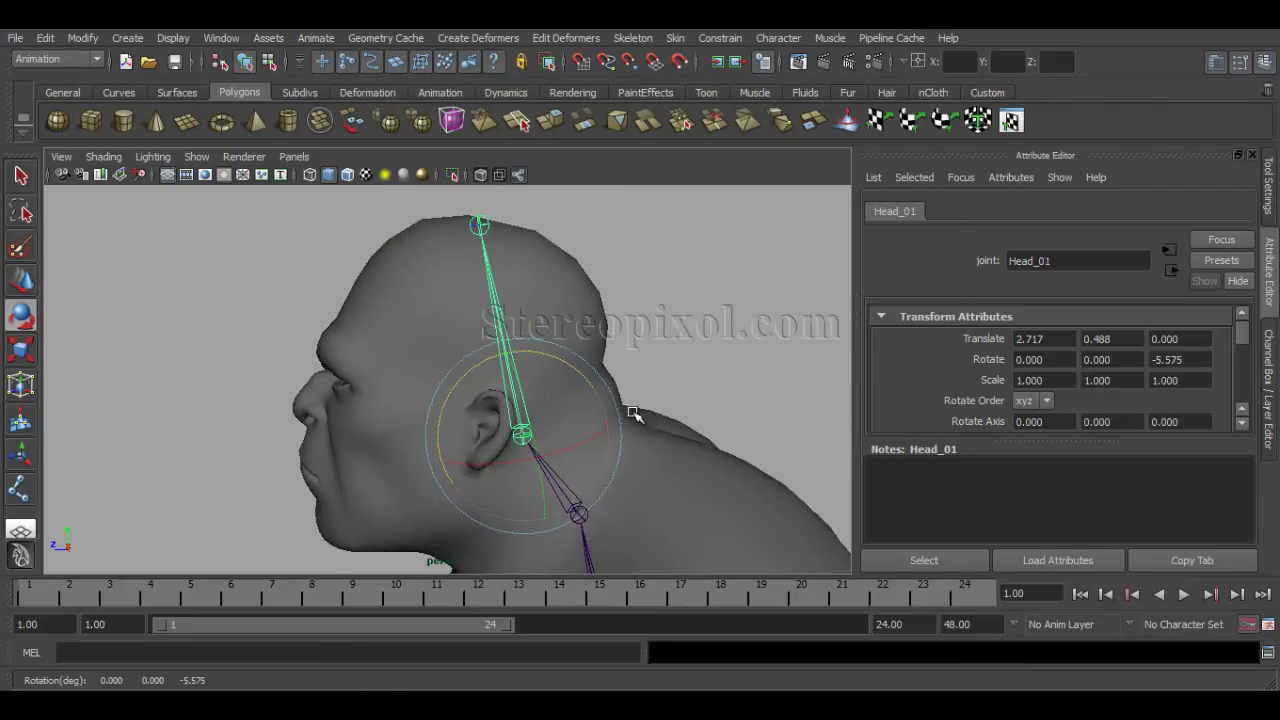
{"action": "right_click_drag", "start_coordinate": [636, 414], "coordinate": [597, 451], "text": "alt"}
{"action": "middle_click_drag", "start_coordinate": [597, 451], "coordinate": [609, 340], "text": "alt"}
{"action": "right_click_drag", "start_coordinate": [590, 423], "coordinate": [631, 423], "text": "alt"}
{"action": "middle_click_drag", "start_coordinate": [701, 464], "coordinate": [721, 372], "text": "alt"}
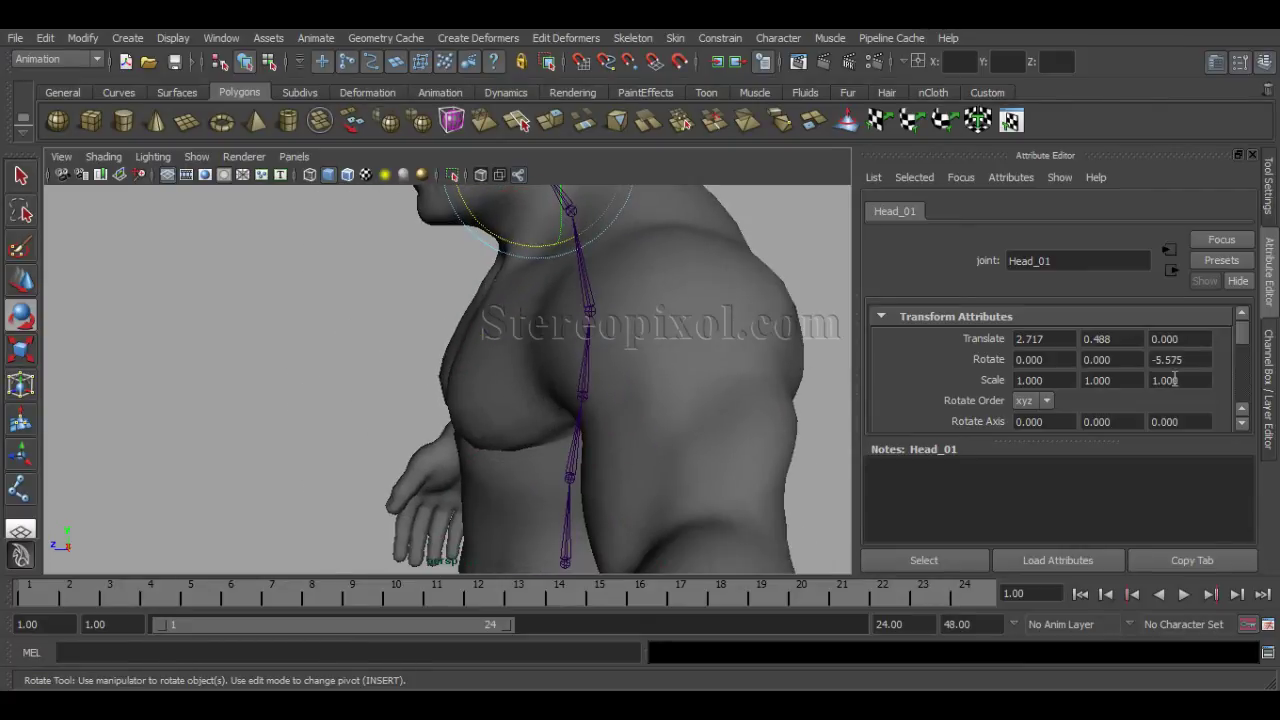
{"action": "left_click", "coordinate": [1189, 360]}
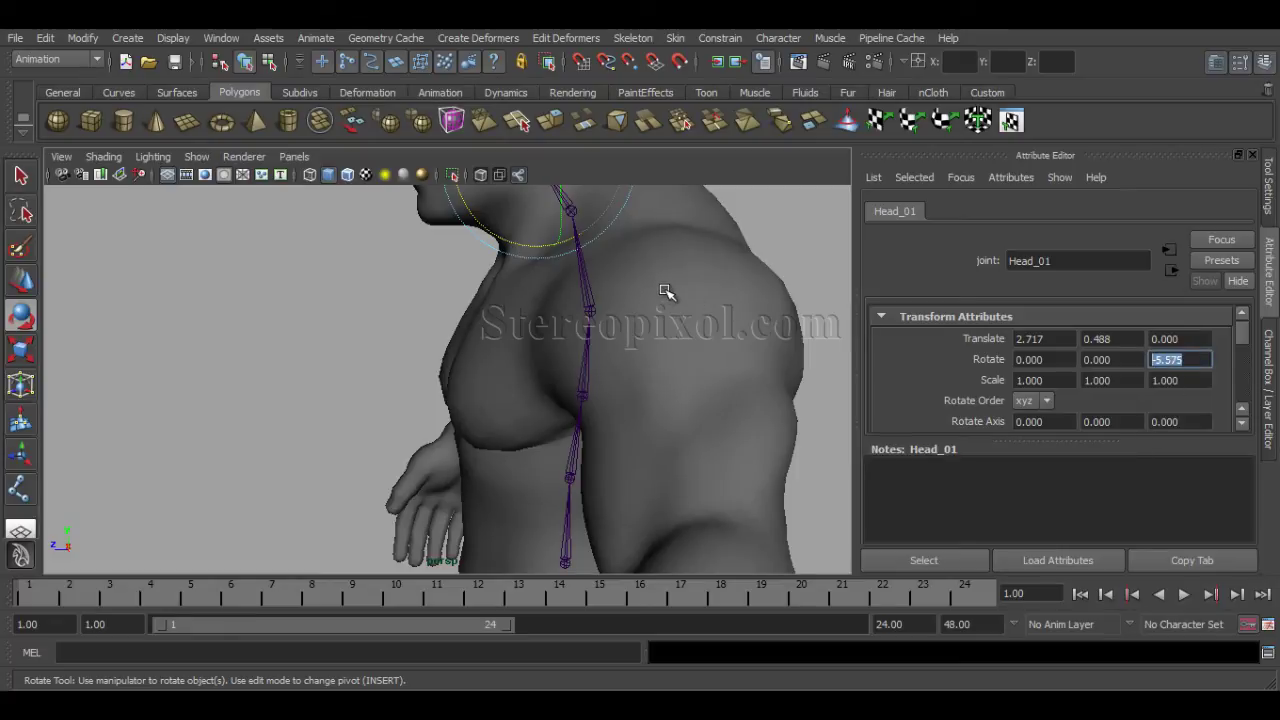
- Rotate the Spine_01 joint just above the pelvis about 1.18 degrees around Z and deselect it
{"action": "middle_click_drag", "start_coordinate": [617, 381], "coordinate": [635, 262], "text": "alt"}
{"action": "left_click_drag", "start_coordinate": [544, 408], "coordinate": [608, 392], "text": "alt"}
{"action": "left_click", "coordinate": [598, 352]}
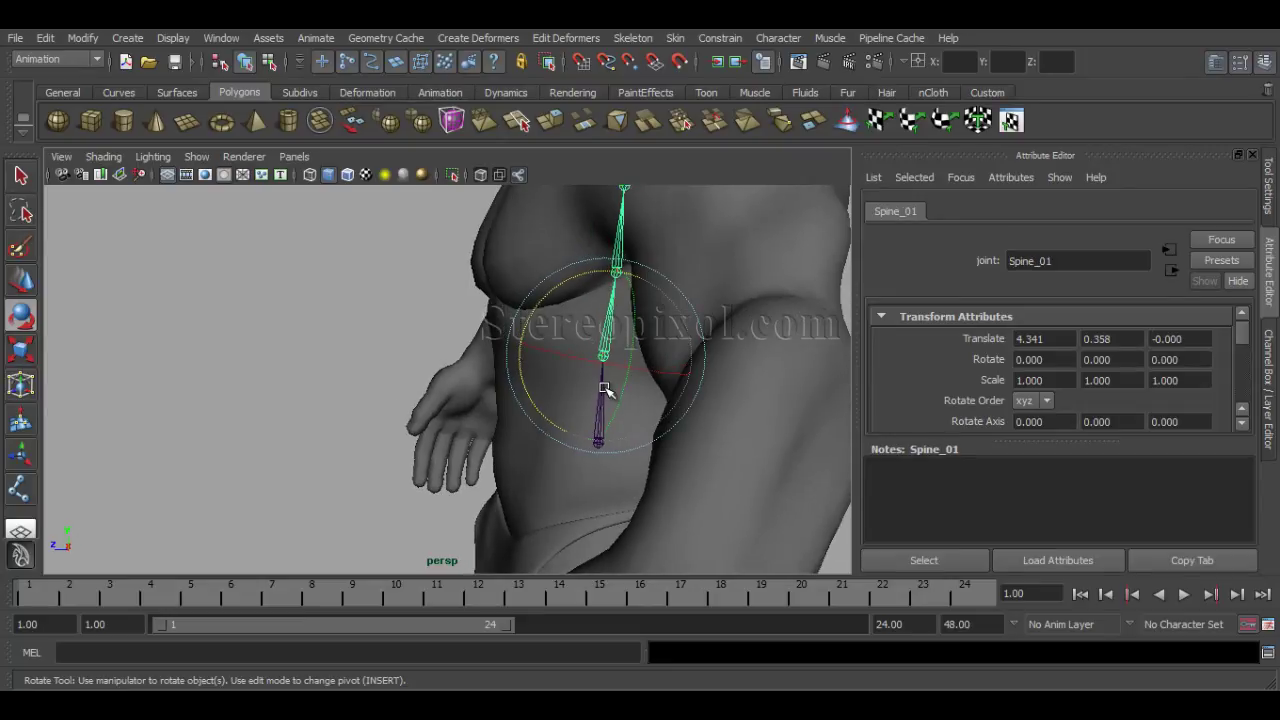
{"action": "left_click", "coordinate": [555, 294]}
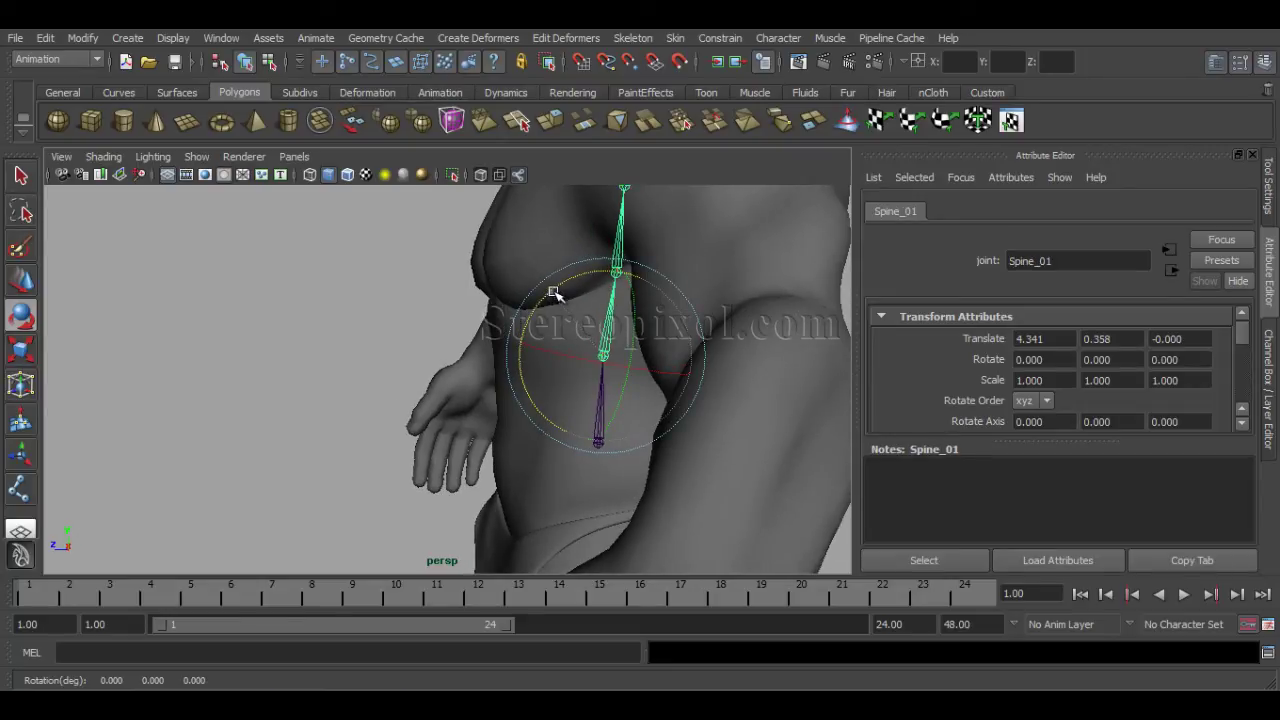
{"action": "left_click_drag", "start_coordinate": [553, 292], "coordinate": [550, 295]}
{"action": "scroll", "coordinate": [657, 269], "scroll_direction": "down", "scroll_amount": 4}
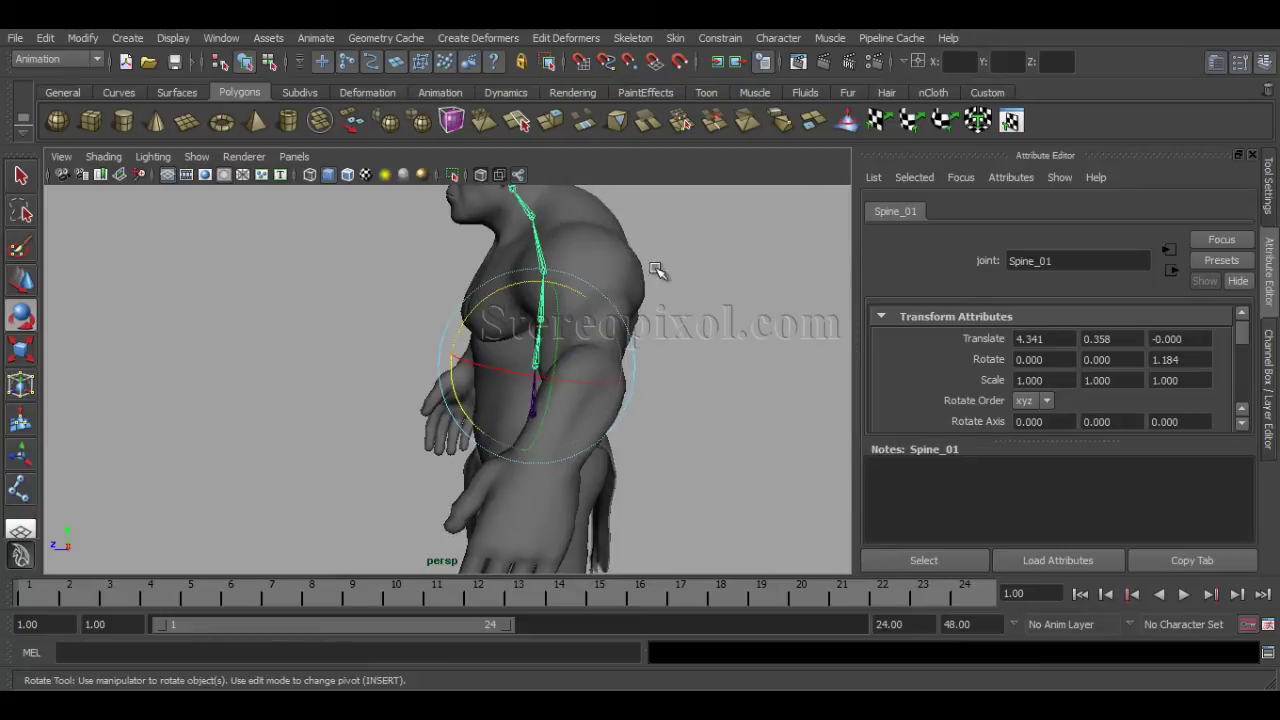
{"action": "middle_click_drag", "start_coordinate": [727, 275], "coordinate": [729, 363], "text": "alt"}
{"action": "middle_click_drag", "start_coordinate": [664, 402], "coordinate": [664, 320], "text": "alt"}
{"action": "scroll", "coordinate": [702, 402], "scroll_direction": "up", "scroll_amount": 1}
{"action": "left_click", "coordinate": [709, 468]}
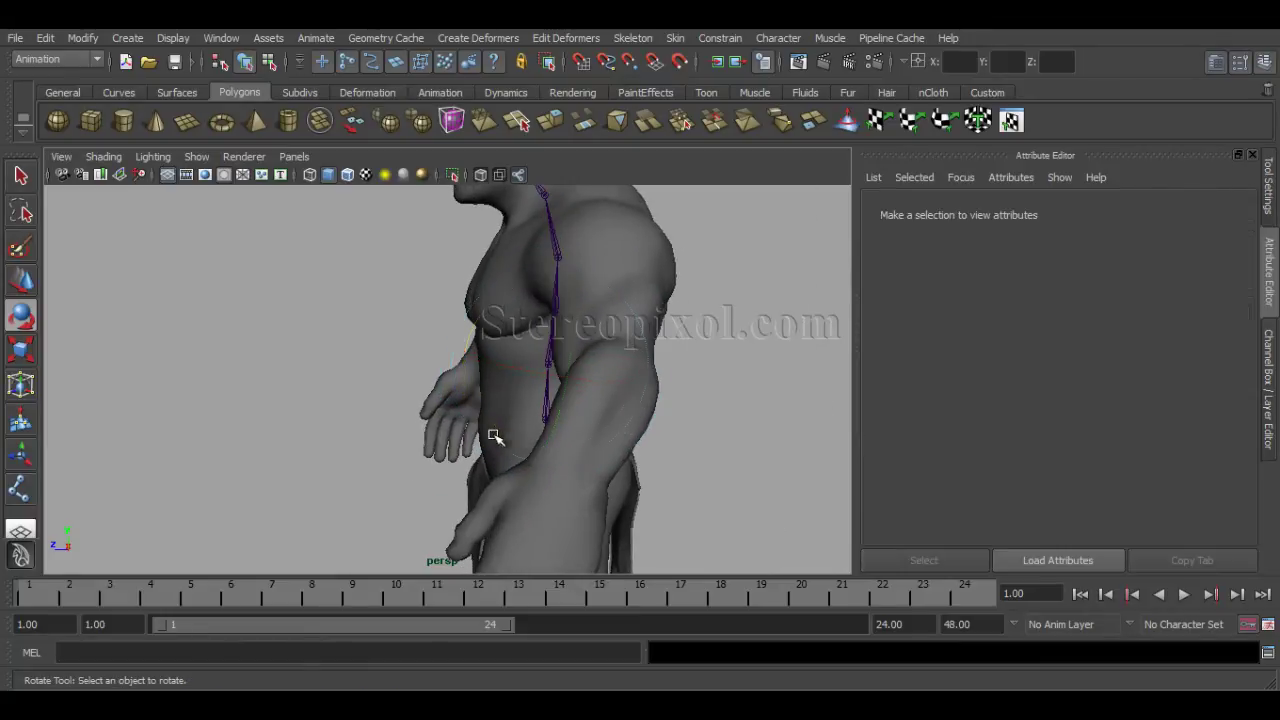
- Select the Pelvis joint and reset the Freeze Transformations options to their defaults, keeping the options window open beside the character
{"action": "left_click_drag", "start_coordinate": [540, 409], "coordinate": [570, 440]}
{"action": "left_click_drag", "start_coordinate": [811, 437], "coordinate": [668, 470], "text": "alt"}
{"action": "scroll", "coordinate": [651, 397], "scroll_direction": "up", "scroll_amount": 3}
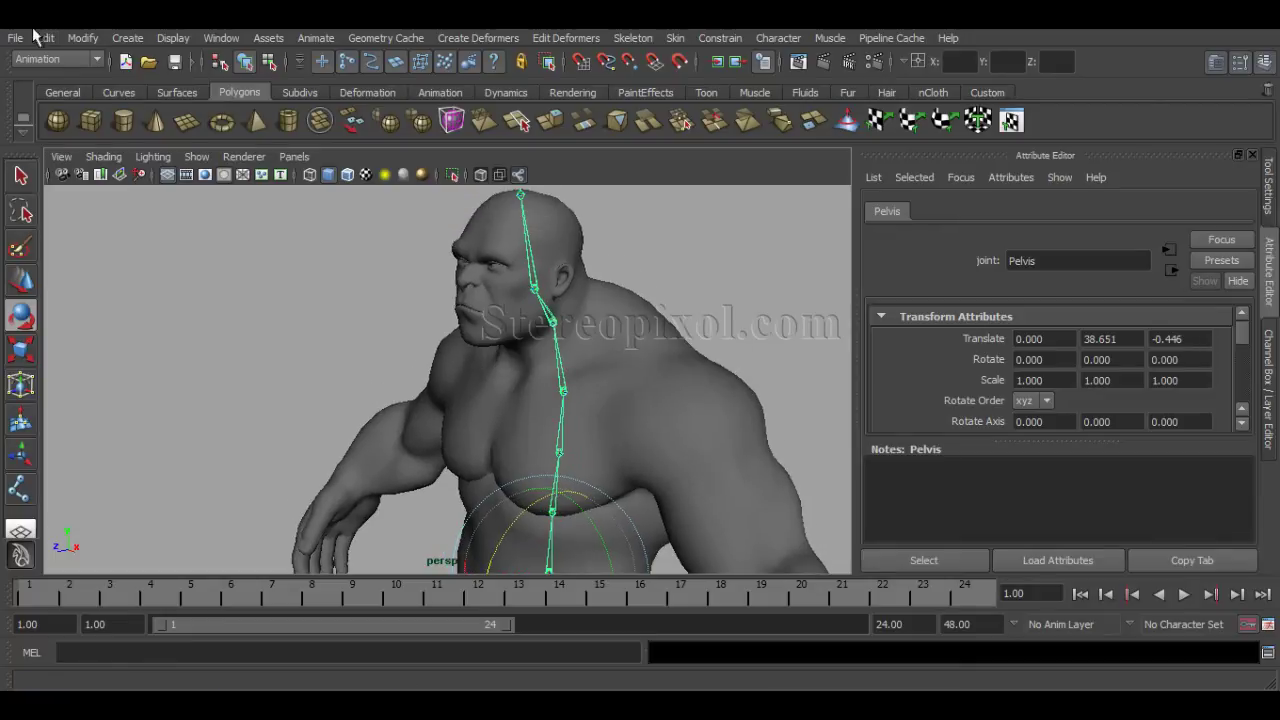
{"action": "left_click", "coordinate": [84, 38]}
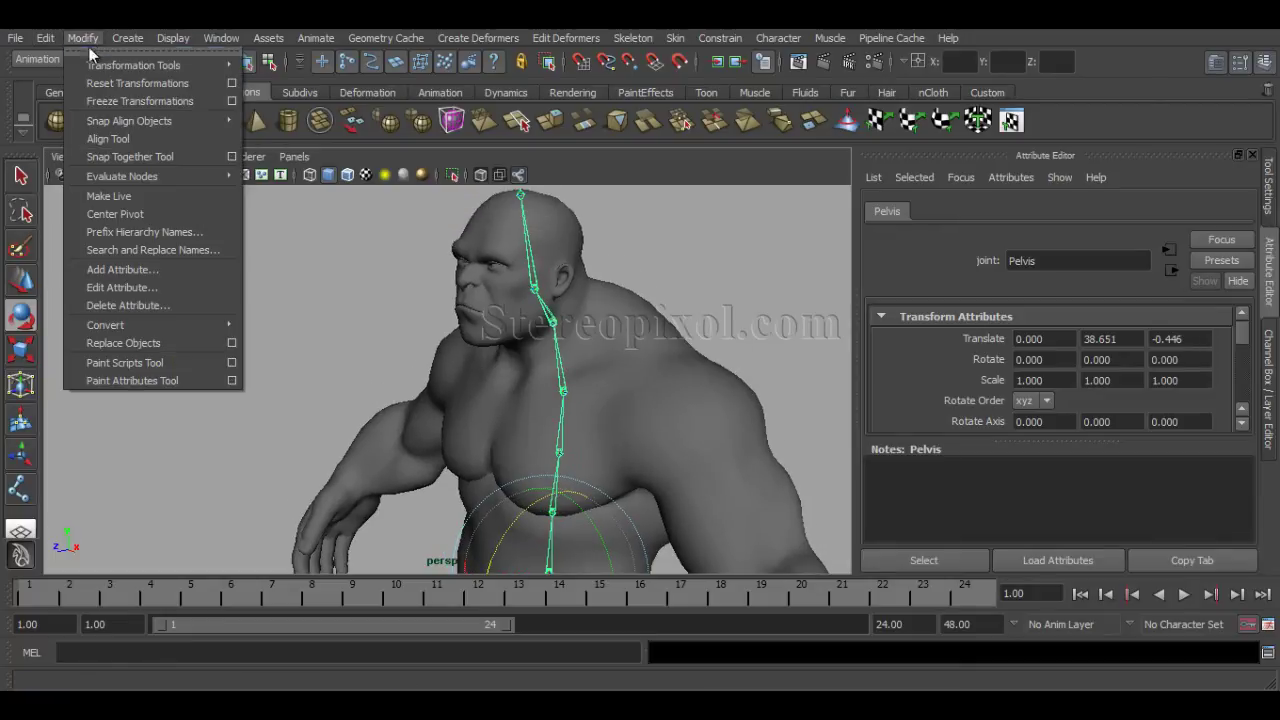
{"action": "left_click", "coordinate": [231, 101]}
{"action": "left_click", "coordinate": [749, 128]}
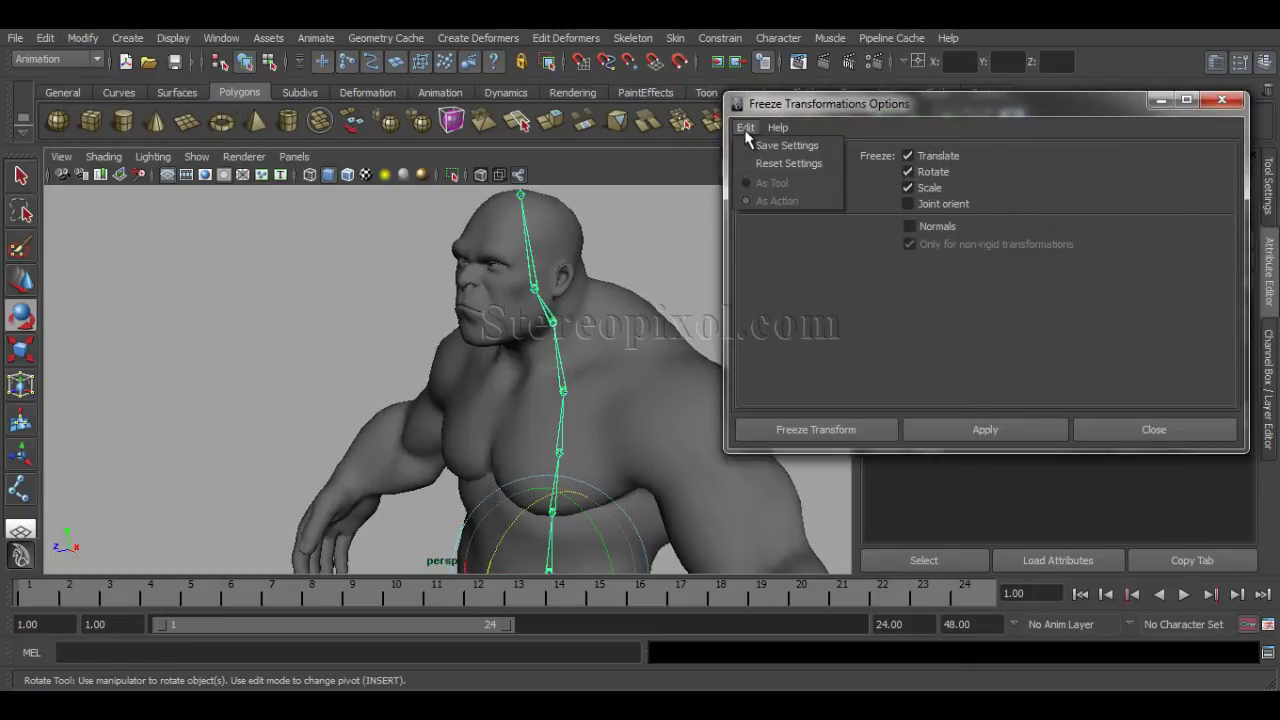
{"action": "left_click", "coordinate": [772, 164]}
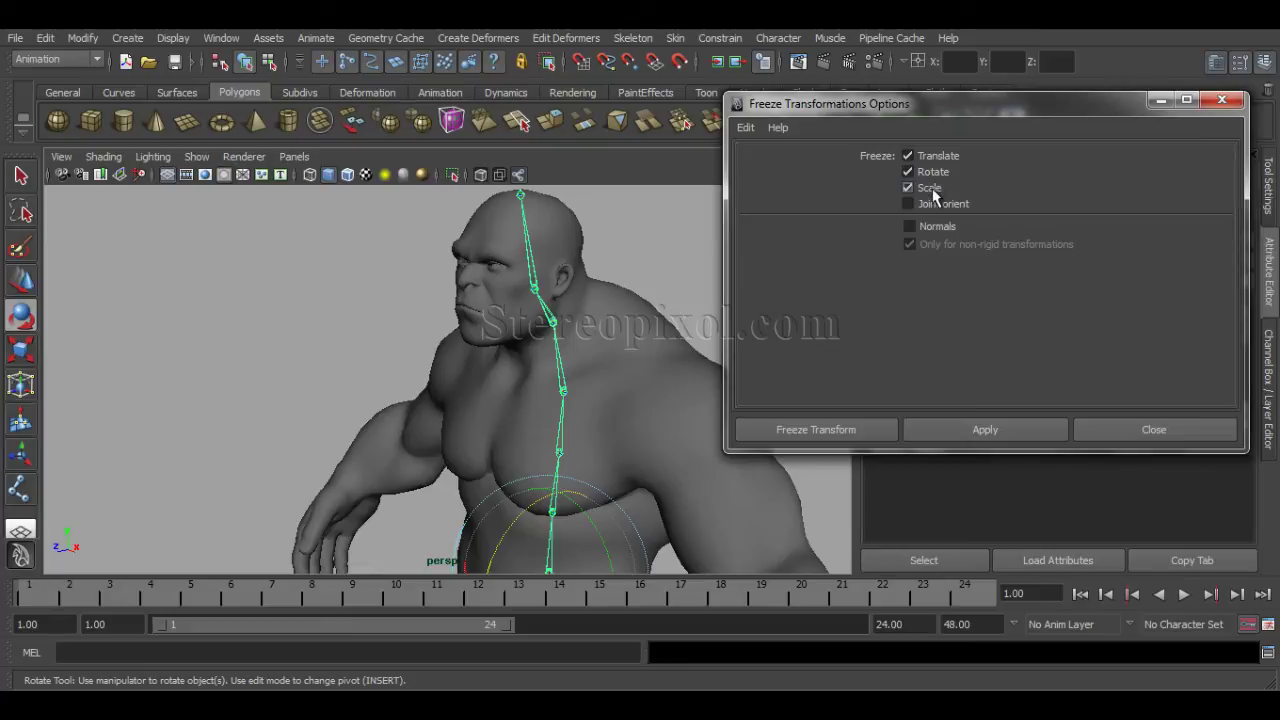
{"action": "left_click_drag", "start_coordinate": [954, 117], "coordinate": [263, 164]}
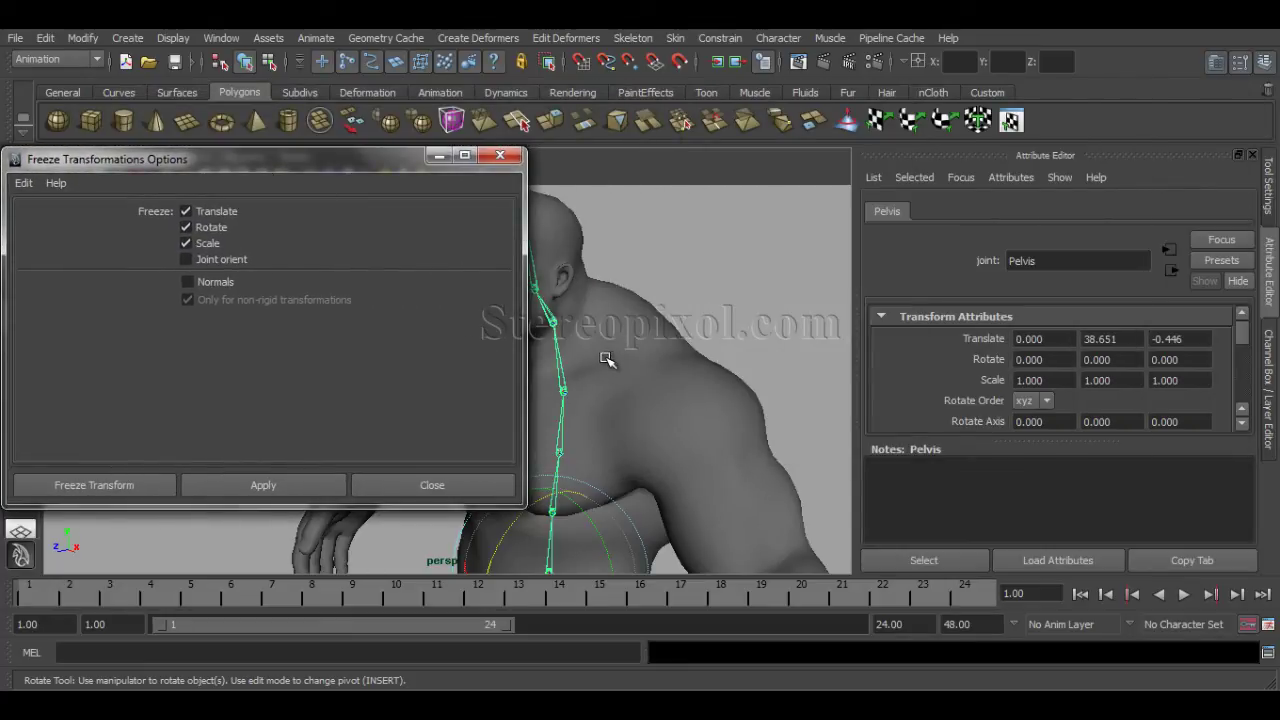
- Freeze the translate, rotate and scale transformations of the joint chain from the Pelvis, leaving joint orient and normals off
{"action": "middle_click_drag", "start_coordinate": [606, 360], "coordinate": [706, 343], "text": "alt"}
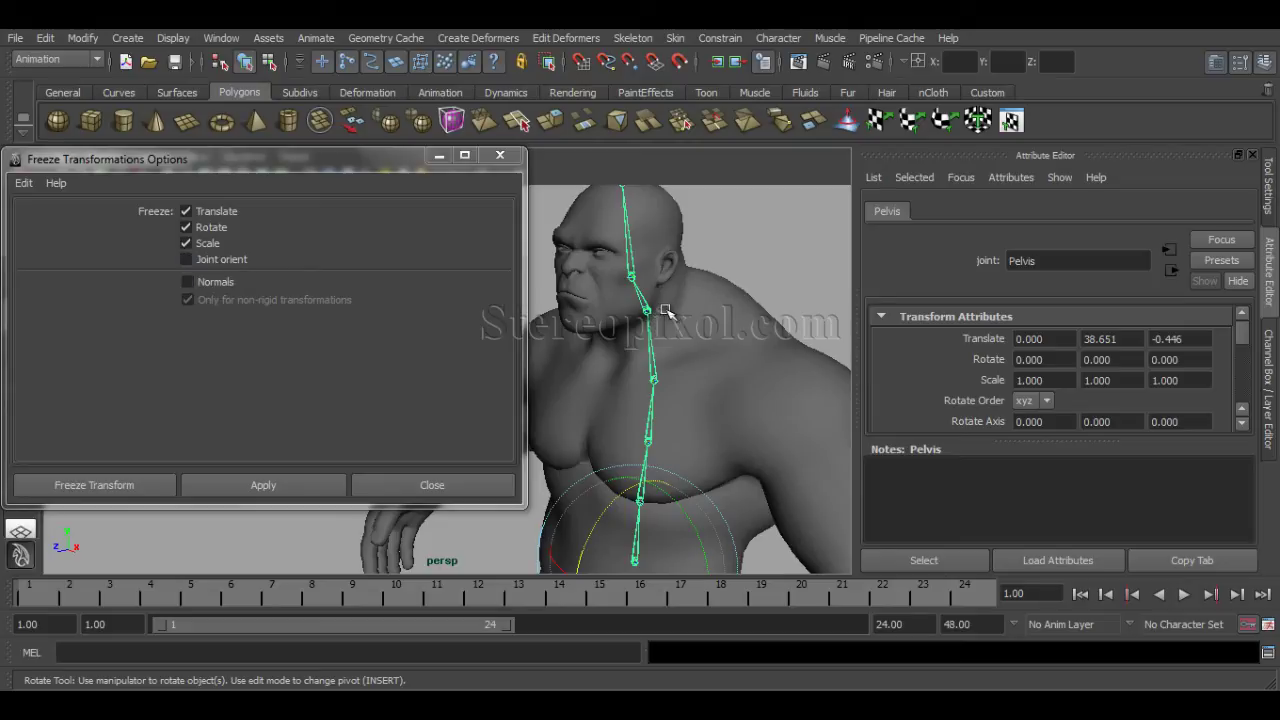
{"action": "left_click_drag", "start_coordinate": [679, 400], "coordinate": [623, 400], "text": "alt"}
{"action": "right_click_drag", "start_coordinate": [623, 400], "coordinate": [741, 377], "text": "alt"}
{"action": "middle_click_drag", "start_coordinate": [741, 377], "coordinate": [672, 420], "text": "alt"}
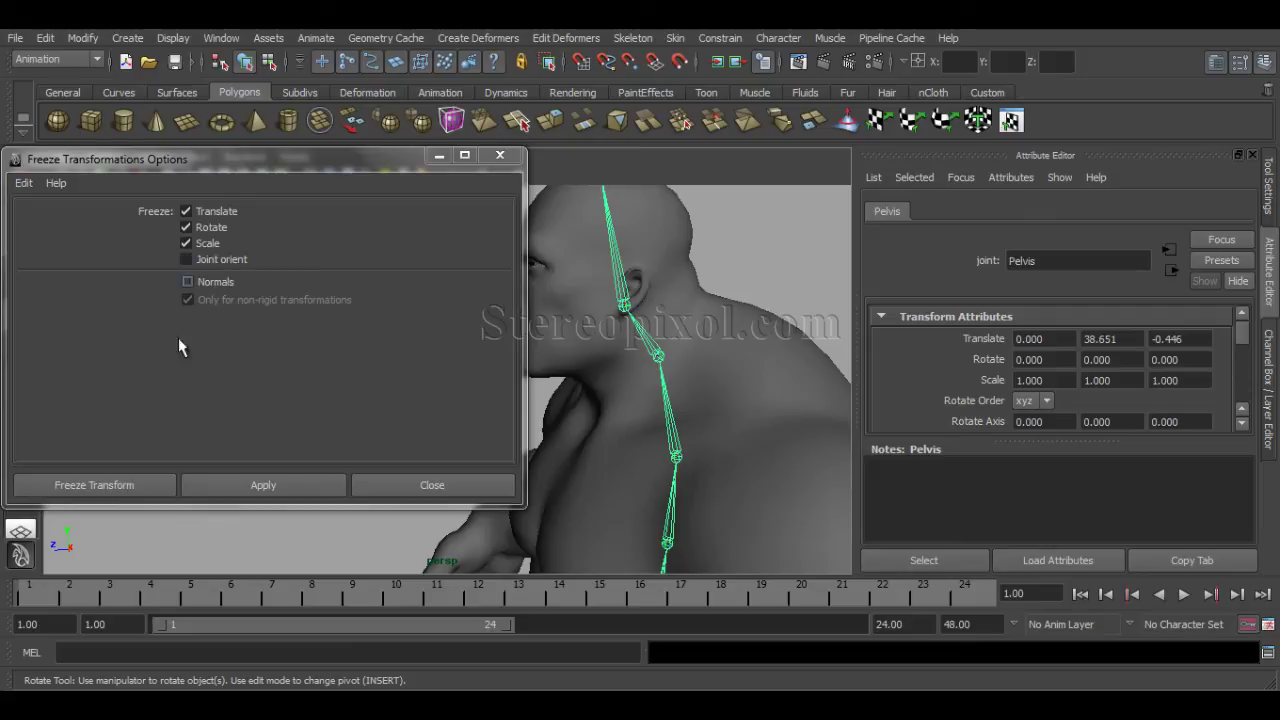
{"action": "left_click", "coordinate": [122, 485]}
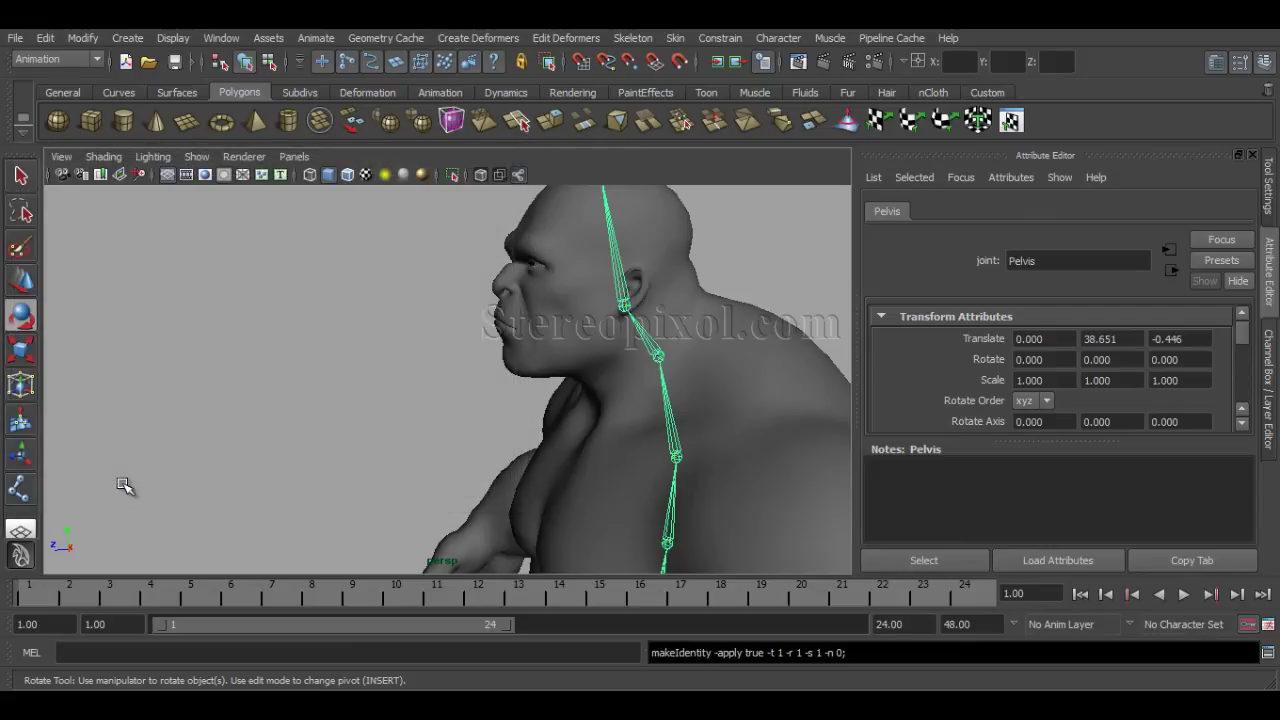
- Check the transform attributes of the Neck, Spine_03 and Spine_02 joints one after another
{"action": "left_click", "coordinate": [650, 348]}
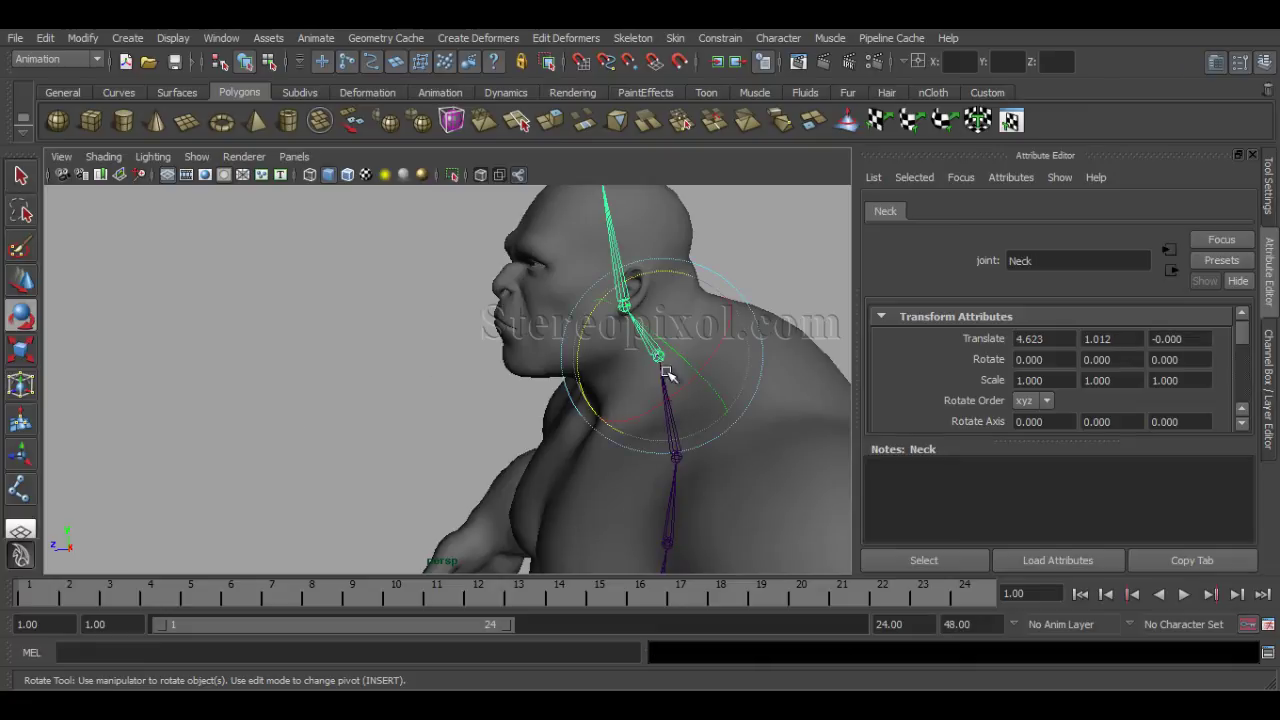
{"action": "middle_click_drag", "start_coordinate": [729, 457], "coordinate": [600, 437], "text": "alt"}
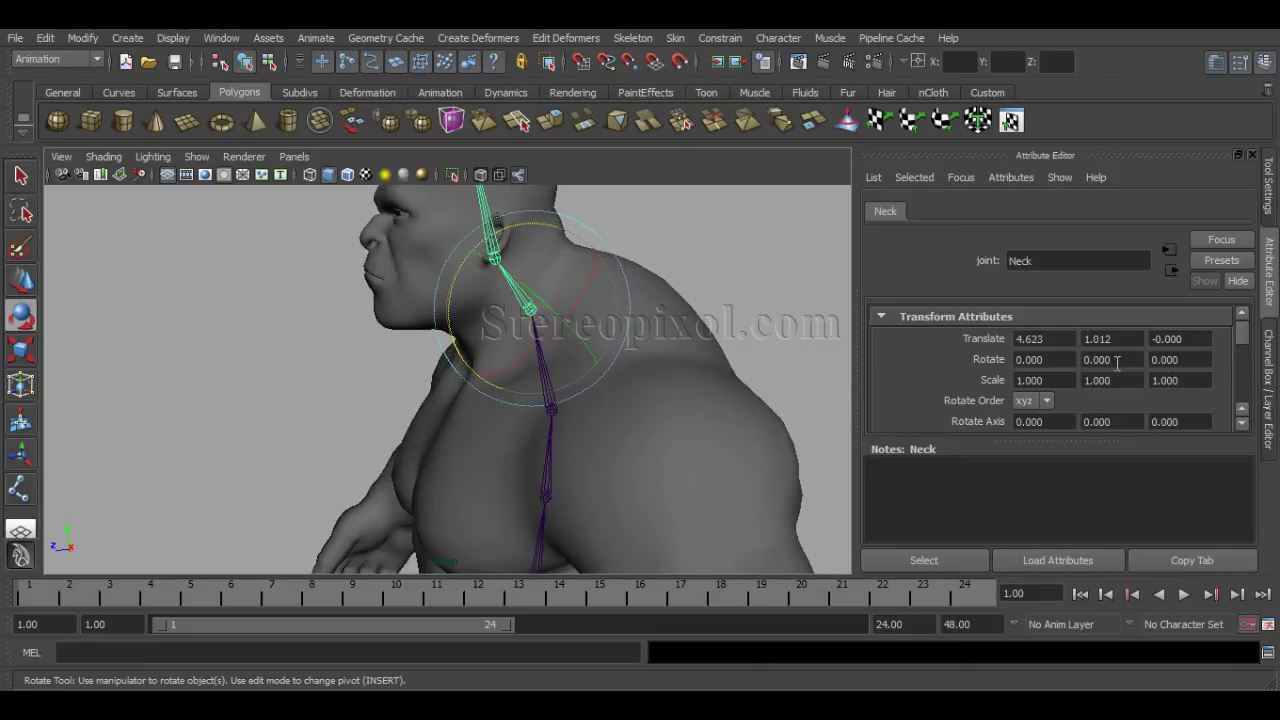
{"action": "left_click", "coordinate": [748, 300]}
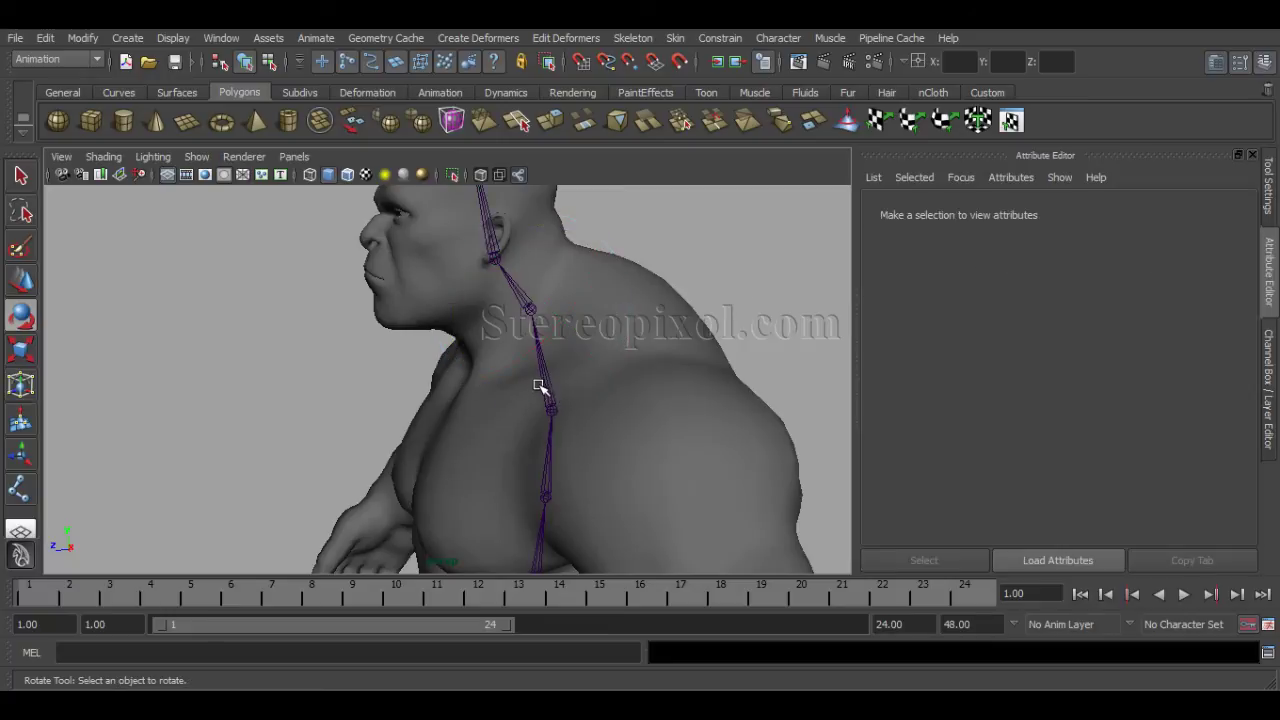
{"action": "left_click", "coordinate": [549, 402]}
{"action": "left_click_drag", "start_coordinate": [650, 428], "coordinate": [700, 400], "text": "alt"}
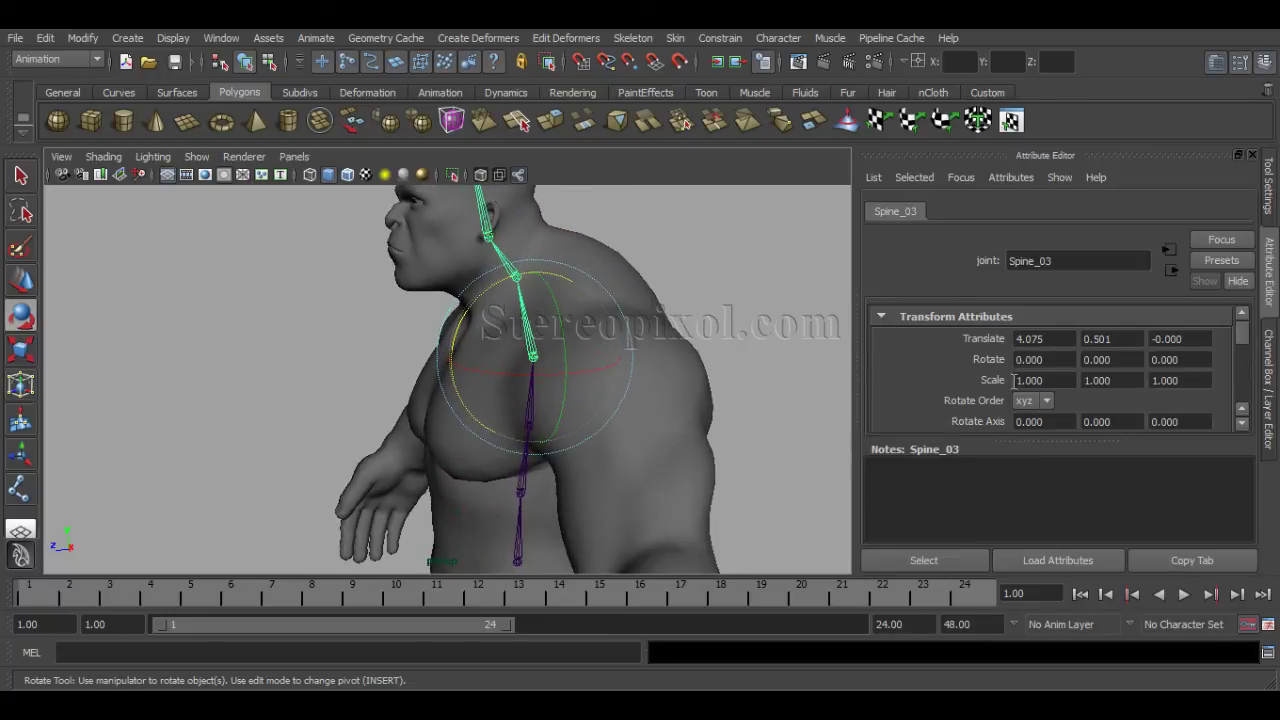
{"action": "left_click_drag", "start_coordinate": [601, 433], "coordinate": [714, 357], "text": "alt"}
{"action": "left_click", "coordinate": [537, 363]}
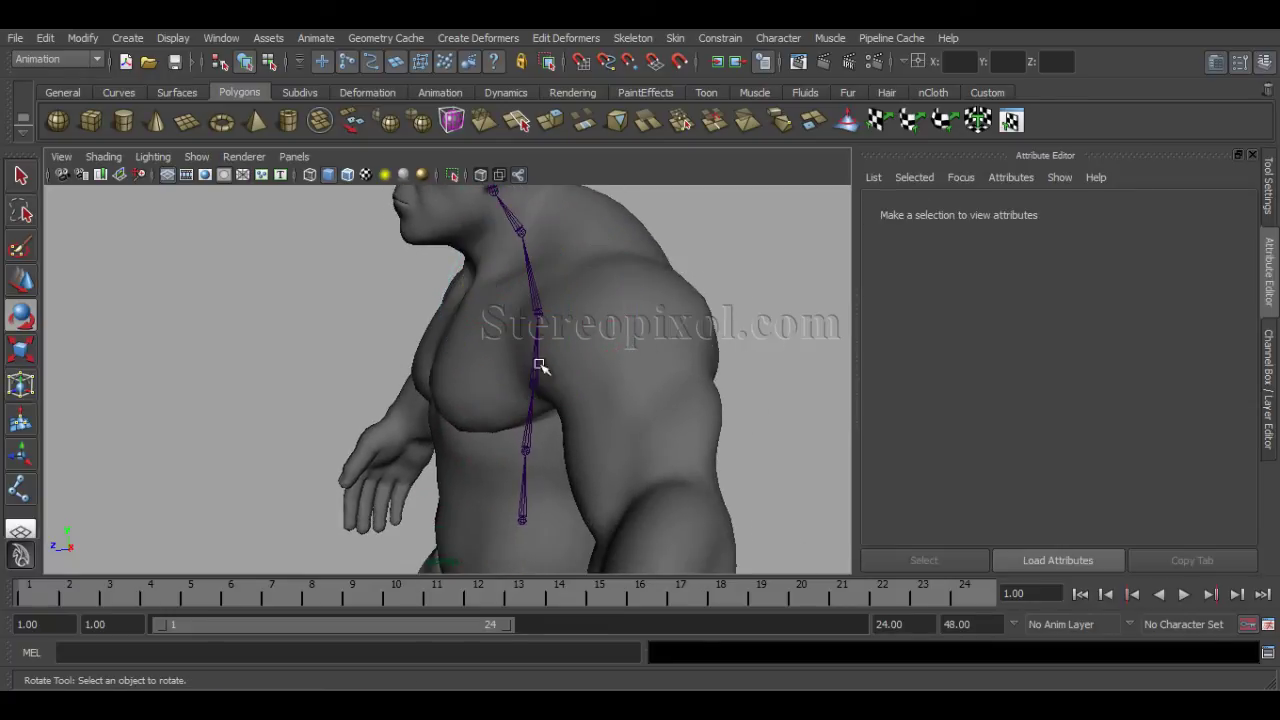
{"action": "left_click", "coordinate": [538, 373]}
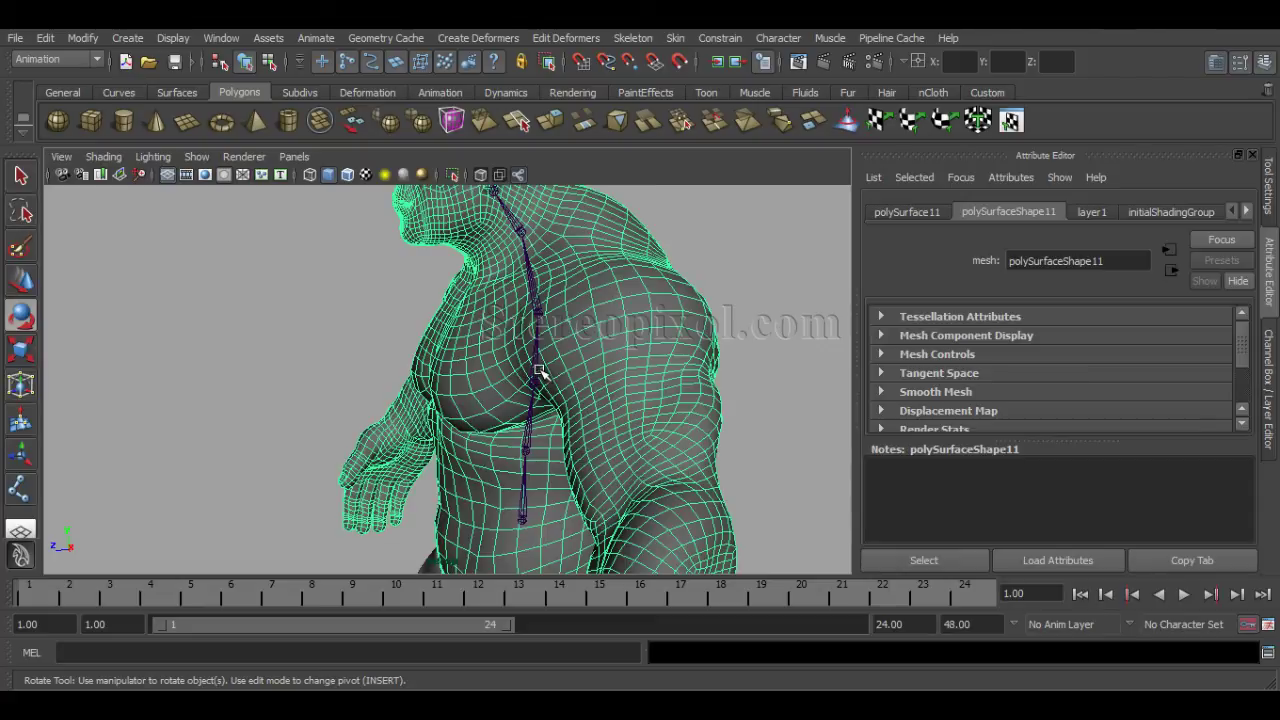
{"action": "left_click", "coordinate": [538, 372]}
{"action": "left_click_drag", "start_coordinate": [538, 372], "coordinate": [538, 510], "text": "alt"}
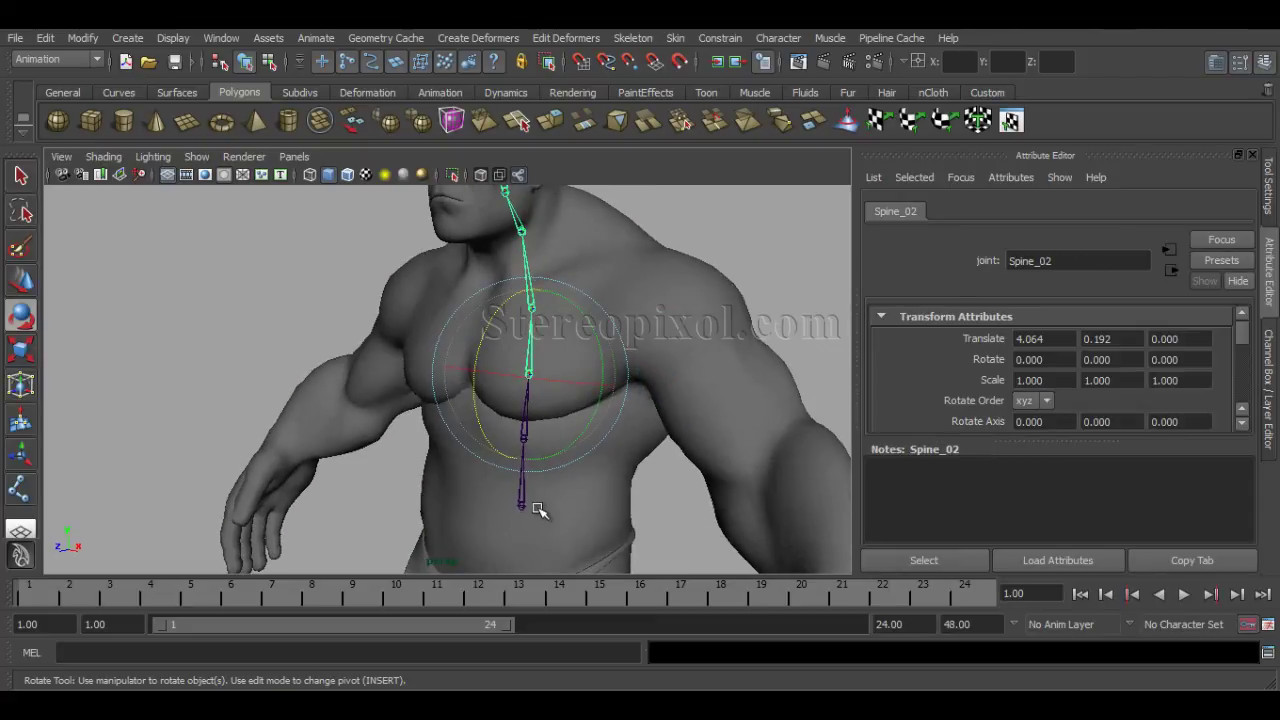
- Select the Pelvis joint and examine its attributes and the whole joint chain inside the character from several angles
{"action": "left_click", "coordinate": [522, 505]}
{"action": "right_click_drag", "start_coordinate": [522, 505], "coordinate": [464, 375], "text": "alt"}
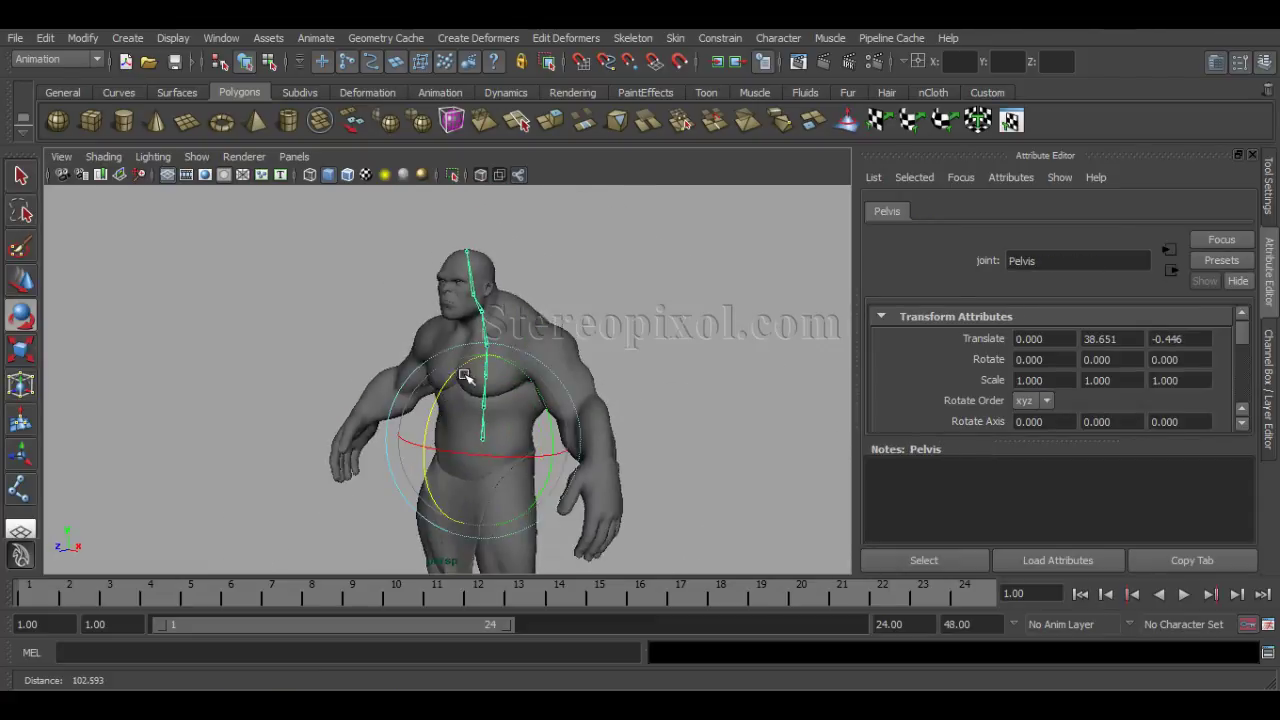
{"action": "left_click_drag", "start_coordinate": [463, 376], "coordinate": [557, 423], "text": "alt"}
{"action": "right_click_drag", "start_coordinate": [557, 423], "coordinate": [693, 400], "text": "alt"}
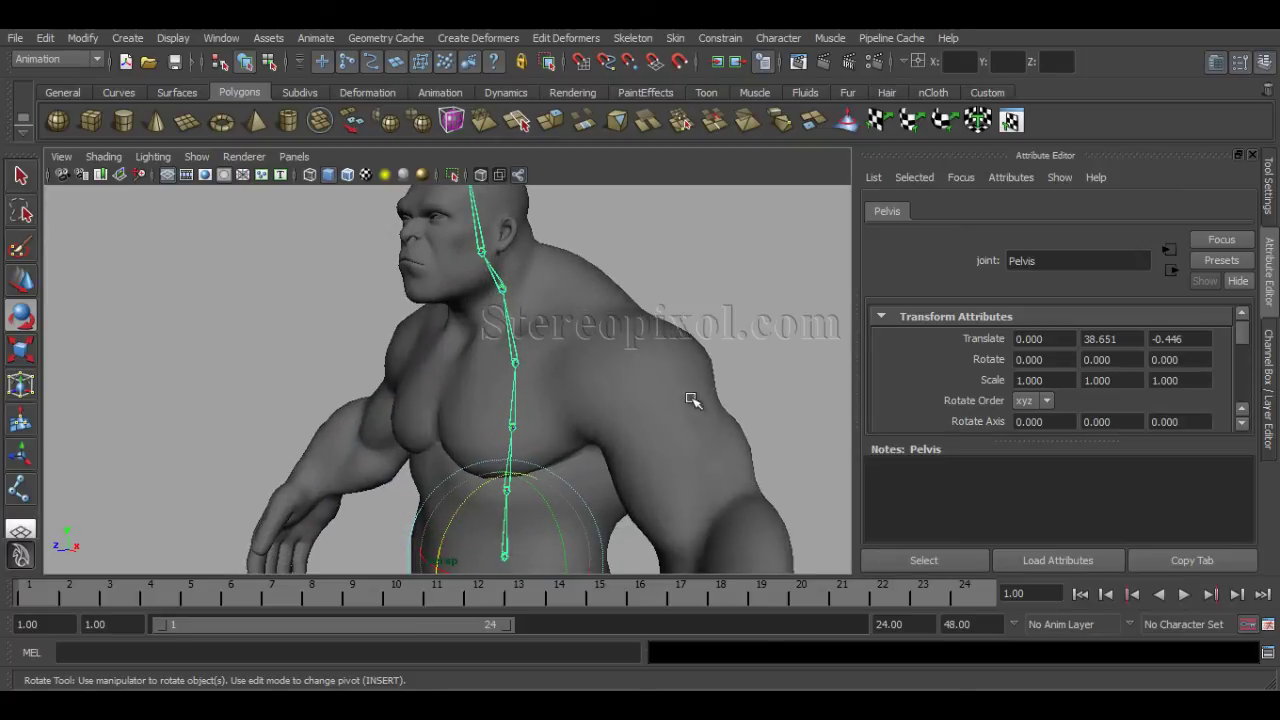
{"action": "left_click_drag", "start_coordinate": [693, 400], "coordinate": [490, 370], "text": "alt"}
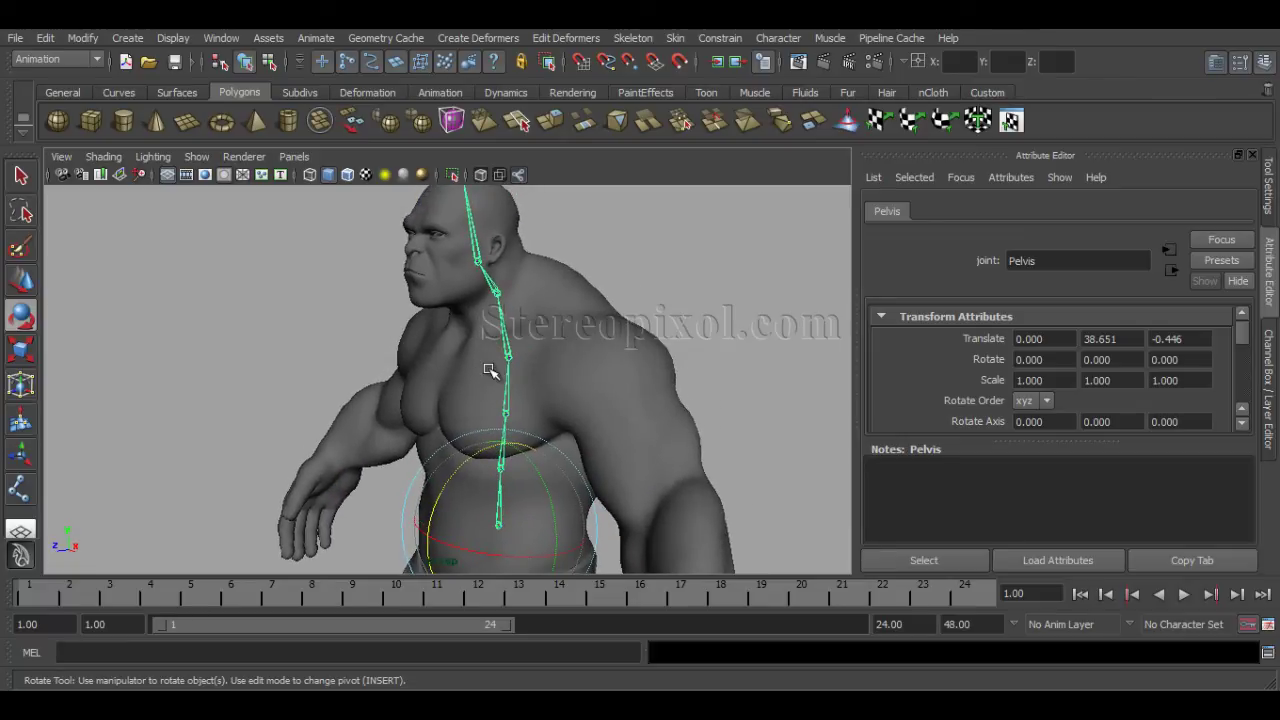
{"action": "left_click_drag", "start_coordinate": [490, 370], "coordinate": [509, 414], "text": "alt"}
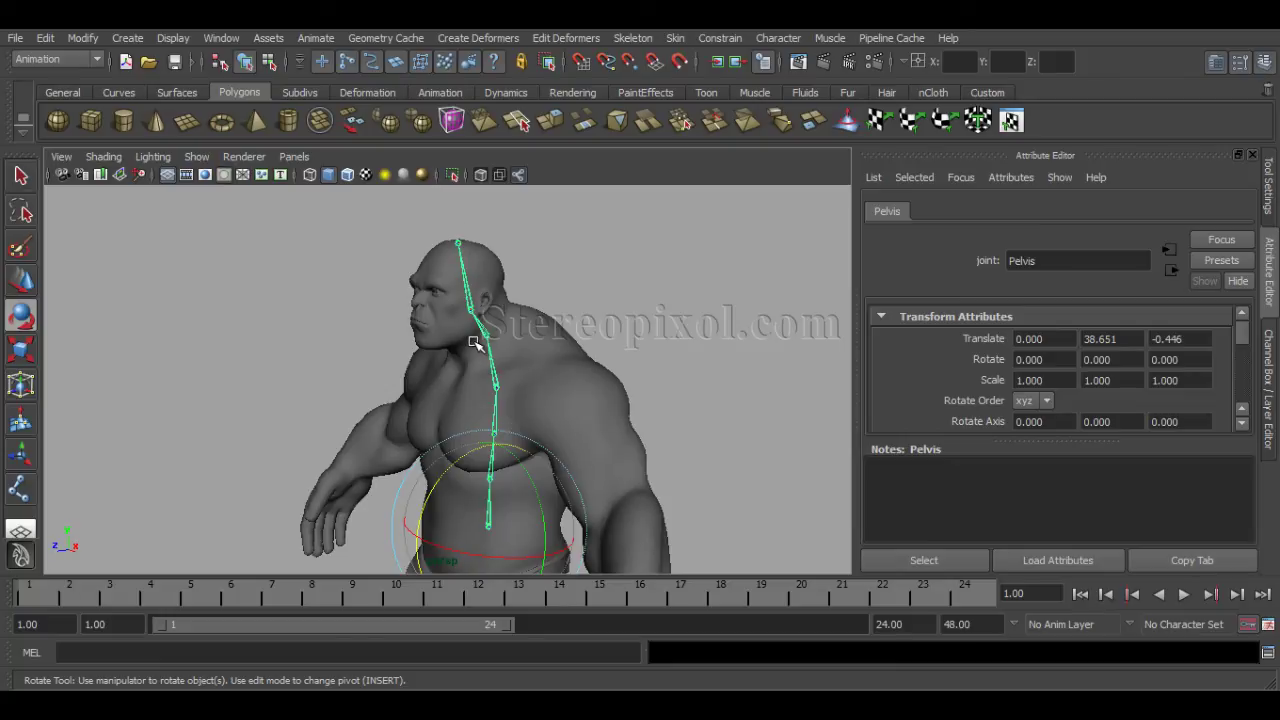
{"action": "scroll", "coordinate": [475, 342], "scroll_direction": "up", "scroll_amount": 2}
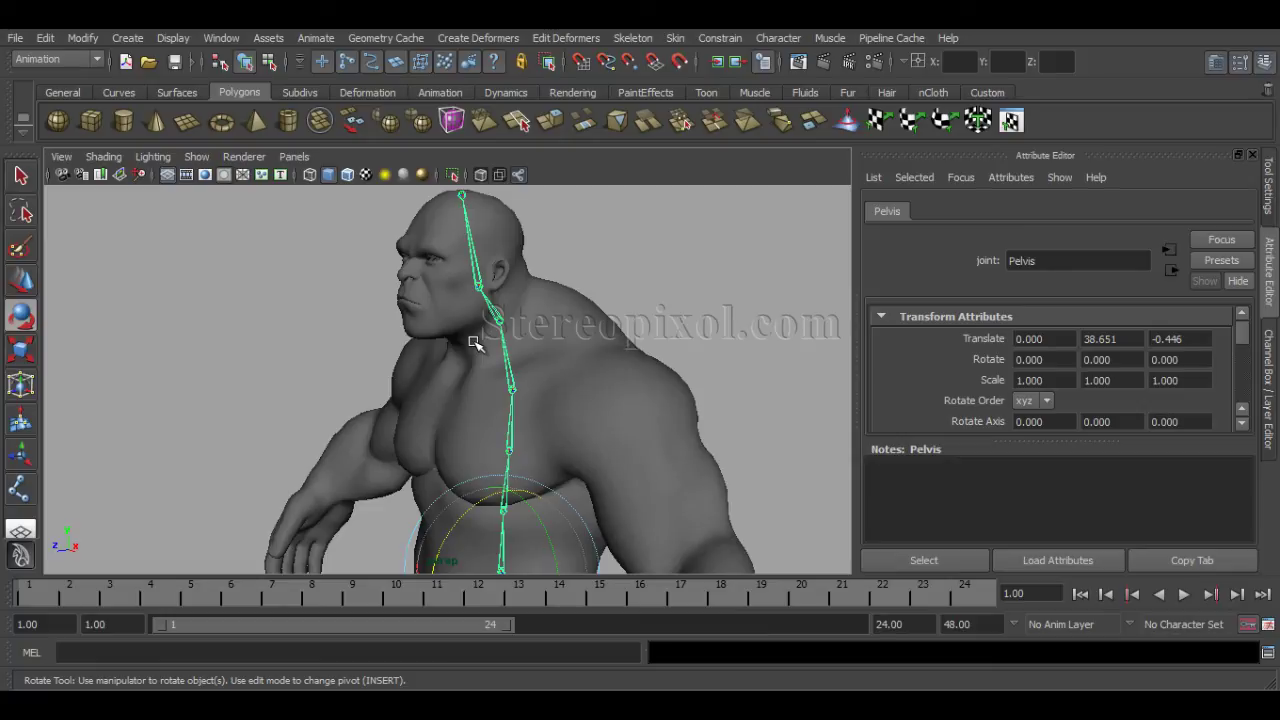
{"action": "mouse_move", "coordinate": [537, 403]}
{"action": "left_mouse_down", "text": "alt"}
{"action": "mouse_move", "coordinate": [560, 371]}
{"action": "mouse_move", "coordinate": [558, 398]}
{"action": "left_mouse_up", "text": "alt"}
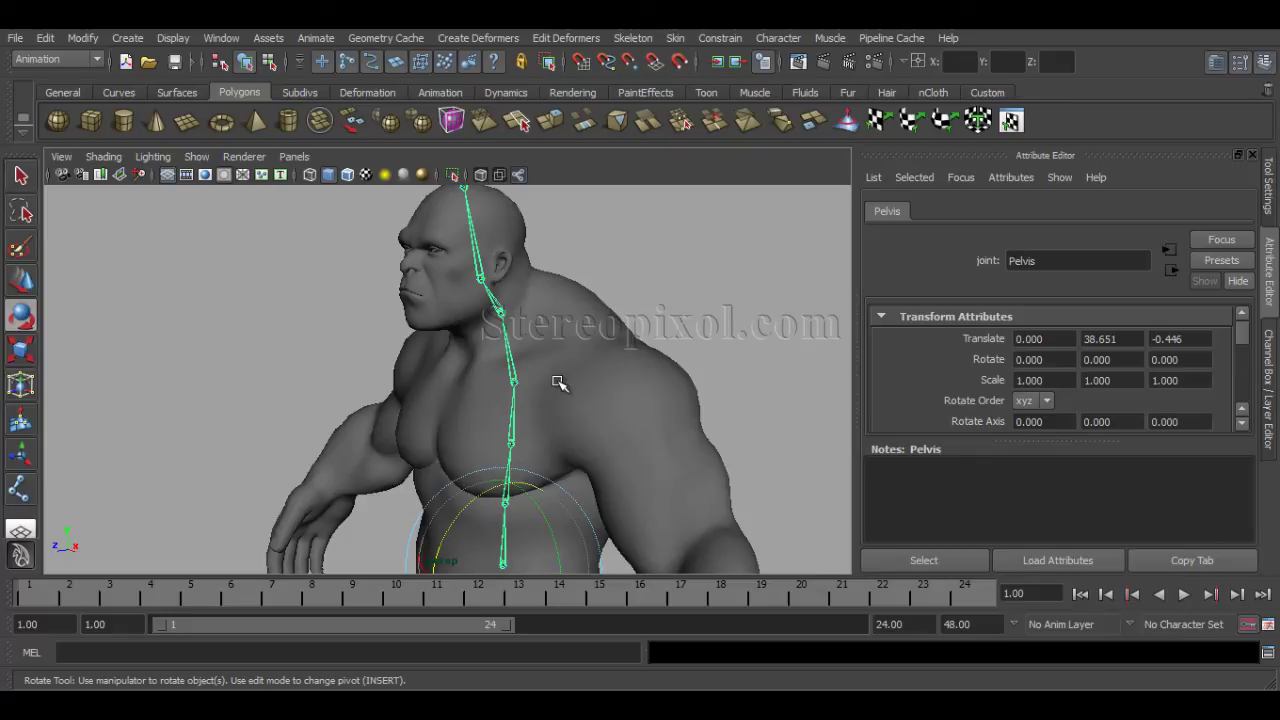